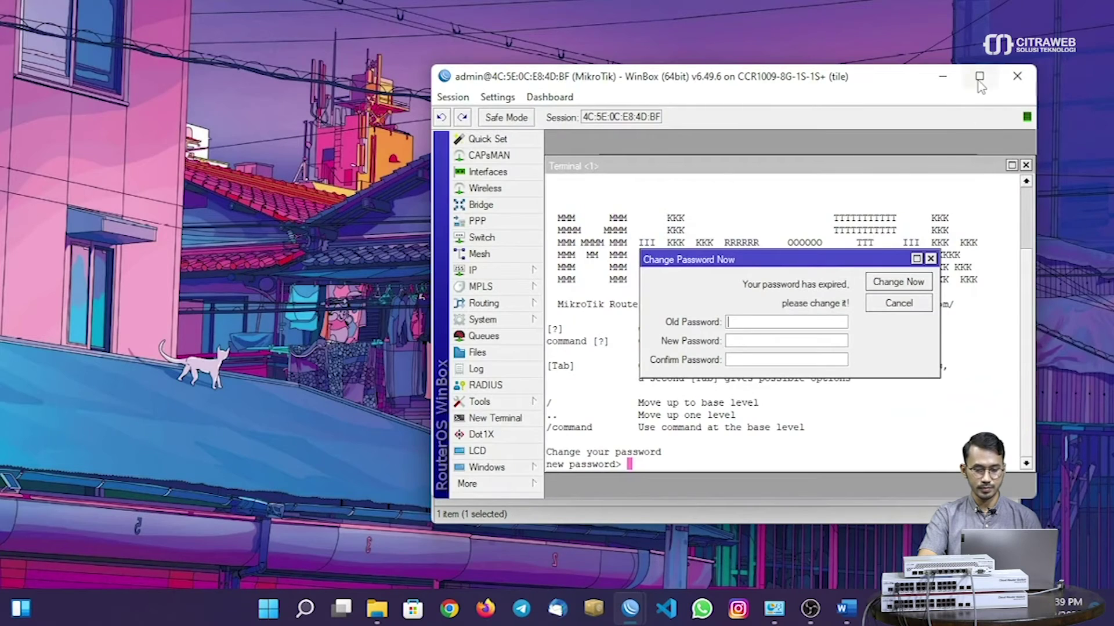
Step: Dismiss the expired-password prompt without changing the password and close the open terminal window
{"action": "left_click", "coordinate": [492, 231]}
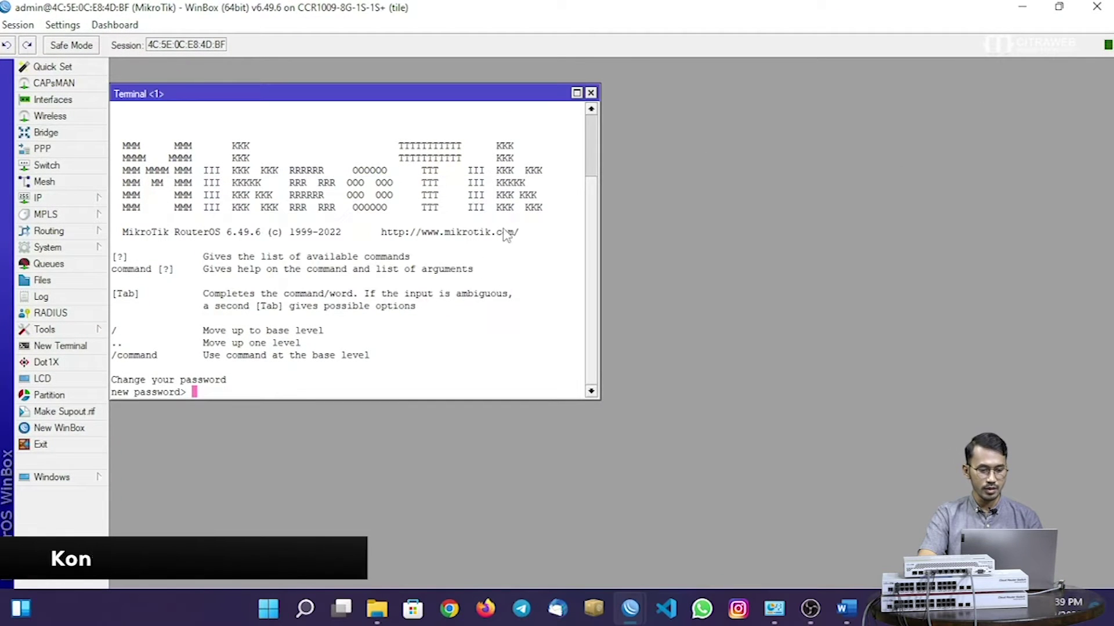
{"action": "left_click", "coordinate": [591, 93]}
{"action": "key", "text": "Escape"}
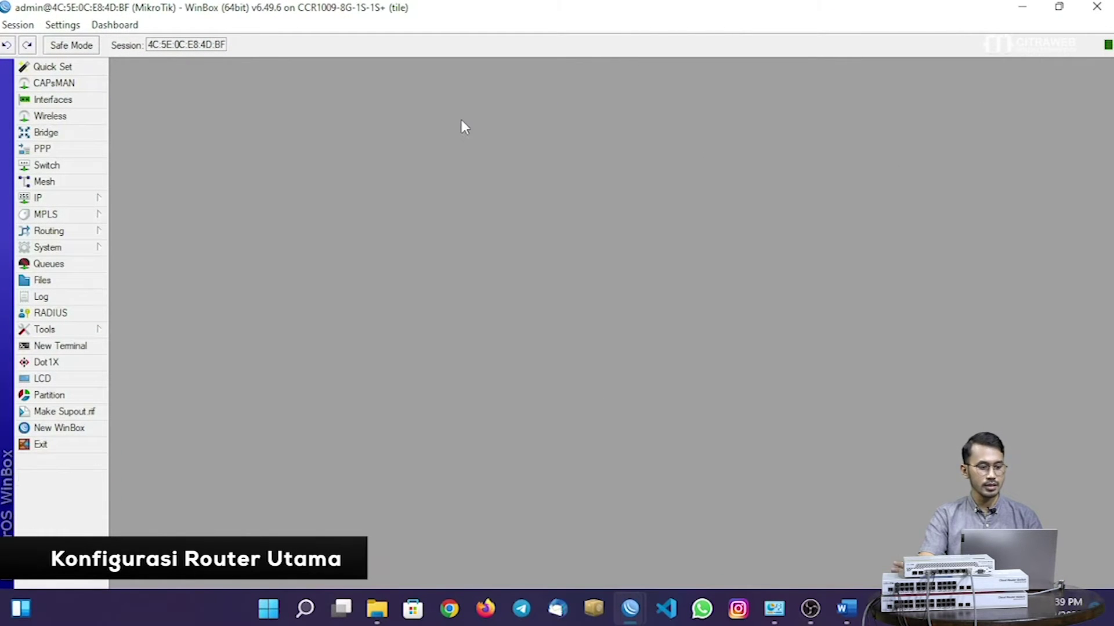
Step: Set the router's system identity to Router-Utama
{"action": "left_click", "coordinate": [51, 248]}
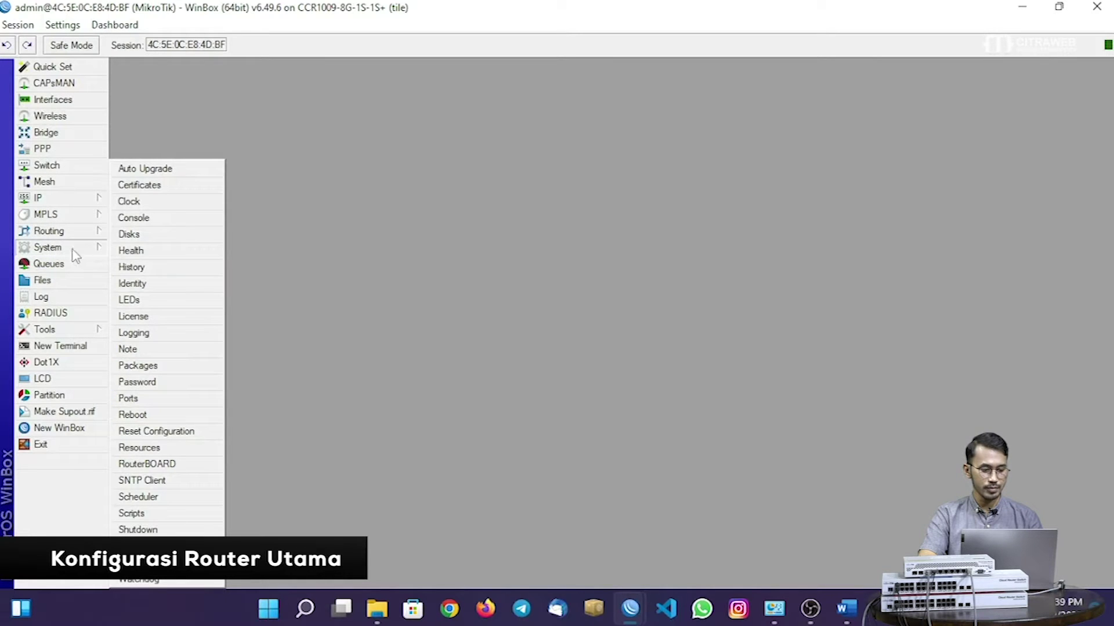
{"action": "left_click", "coordinate": [148, 287]}
{"action": "type", "text": "Router-Utama"}
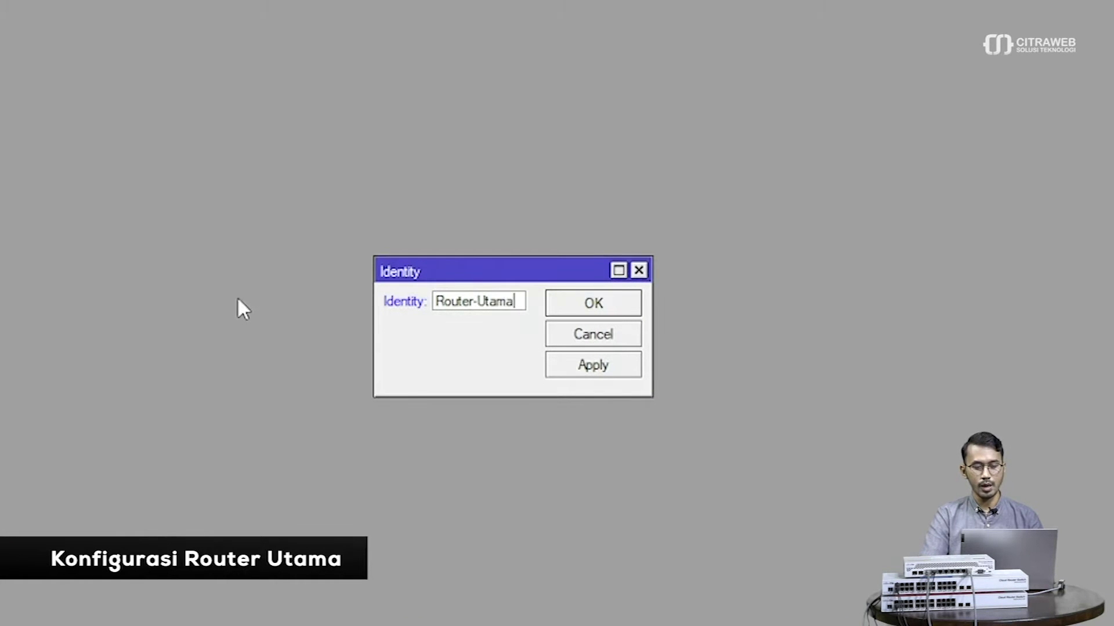
{"action": "key", "text": "Return"}
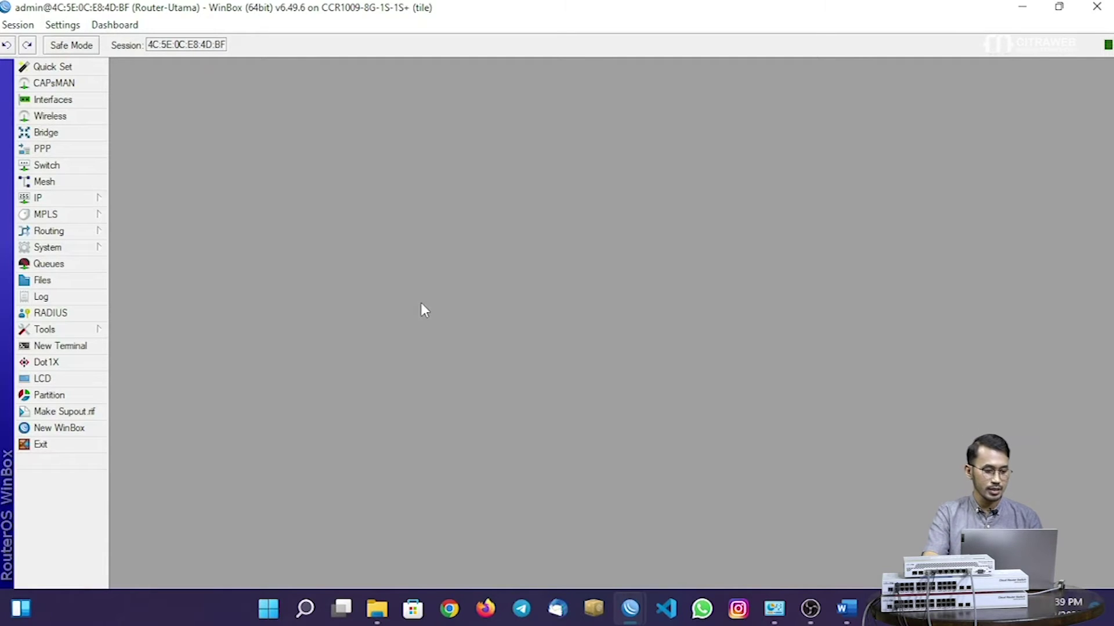
Step: Add a DHCP client on interface ether1, keeping peer DNS, peer NTP and the default route enabled
{"action": "left_click", "coordinate": [95, 204]}
{"action": "left_click", "coordinate": [149, 235]}
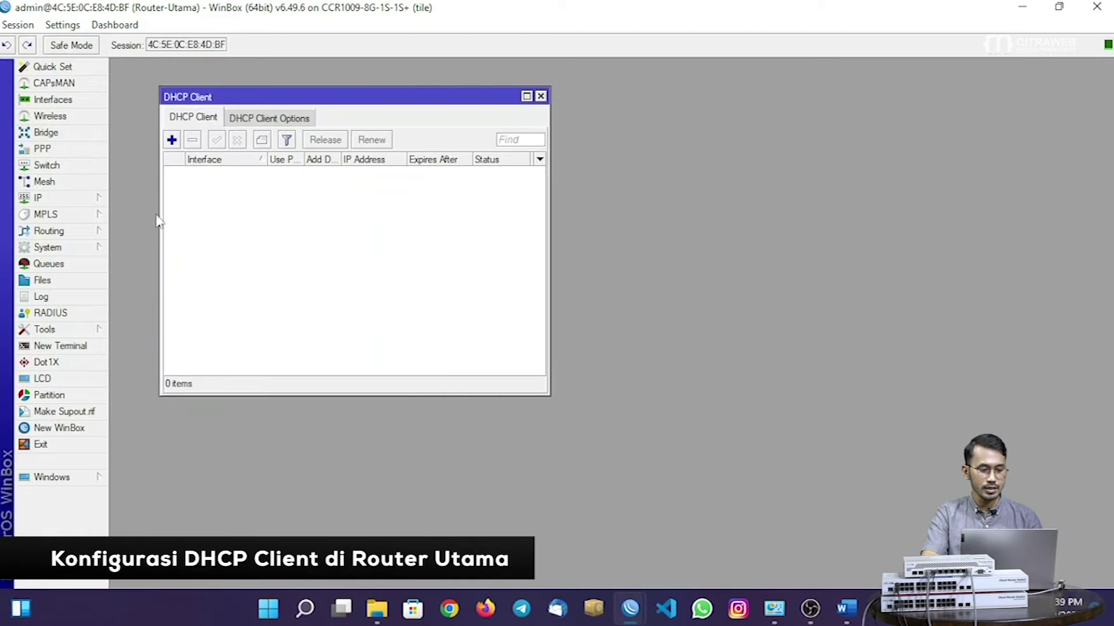
{"action": "left_click", "coordinate": [172, 140]}
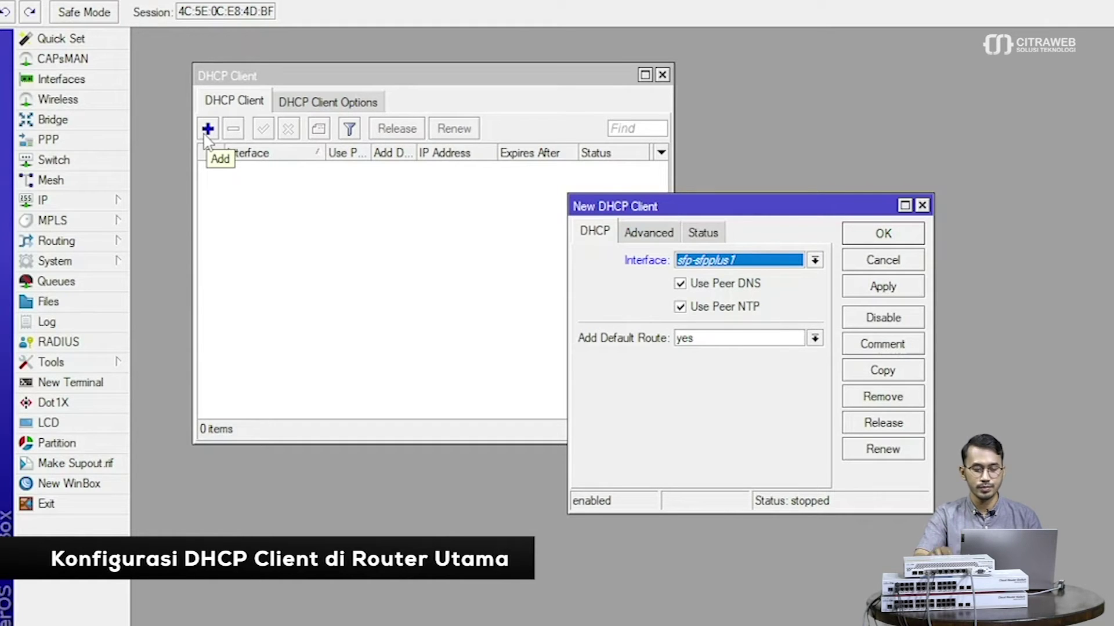
{"action": "left_click", "coordinate": [691, 262]}
{"action": "left_click", "coordinate": [699, 278]}
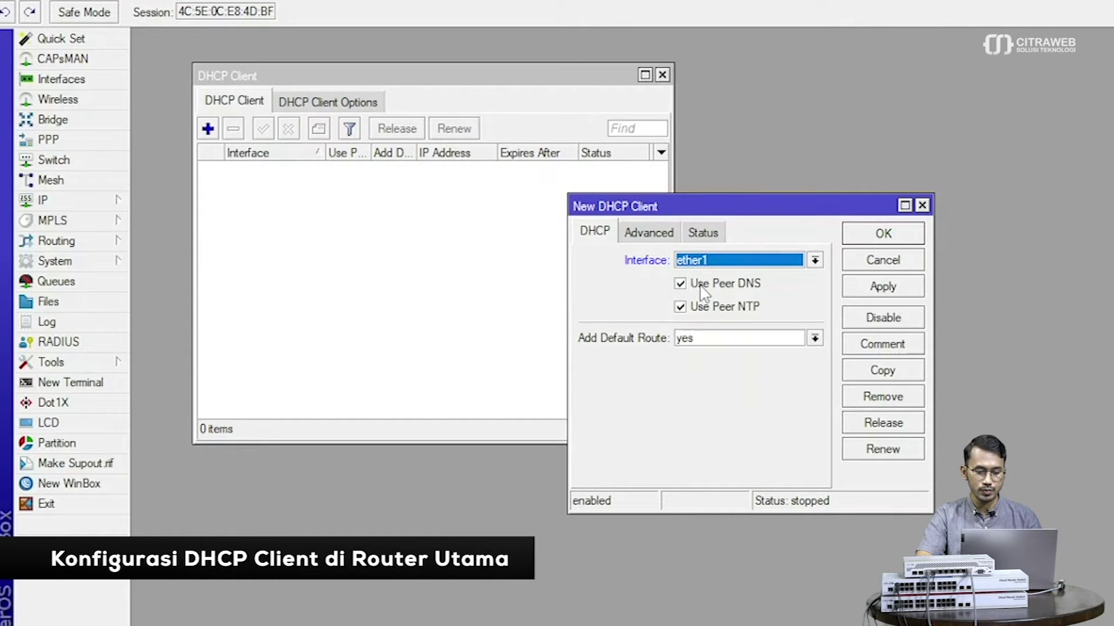
{"action": "left_click", "coordinate": [899, 295]}
{"action": "left_click", "coordinate": [885, 234]}
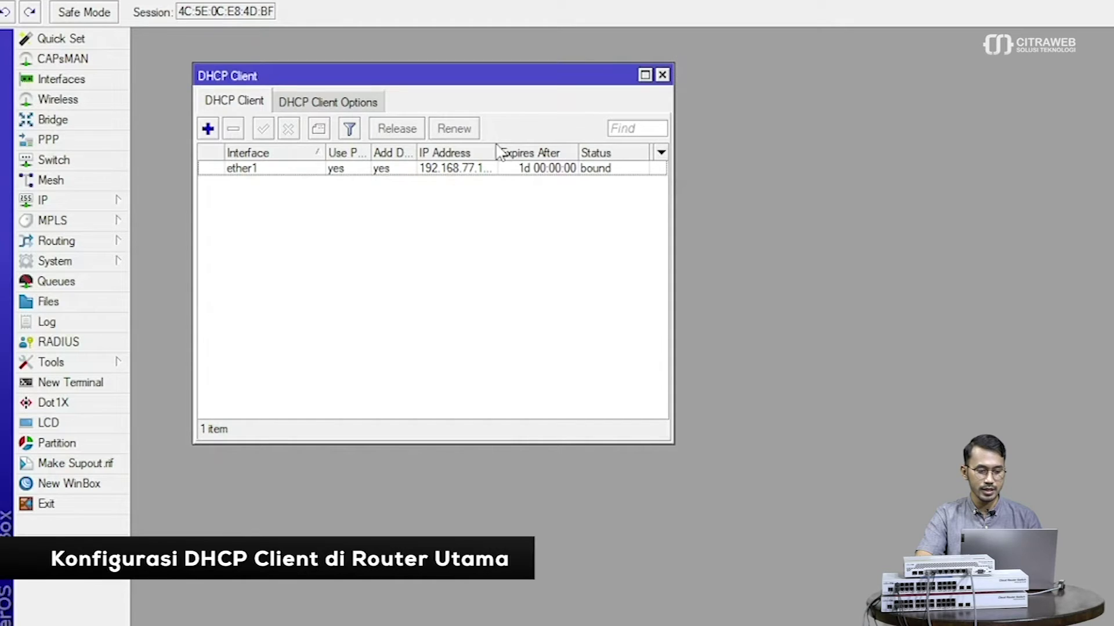
Step: Widen the IP Address column to read the address leased on ether1, and close the DHCP client list
{"action": "left_click_drag", "start_coordinate": [498, 151], "coordinate": [526, 152]}
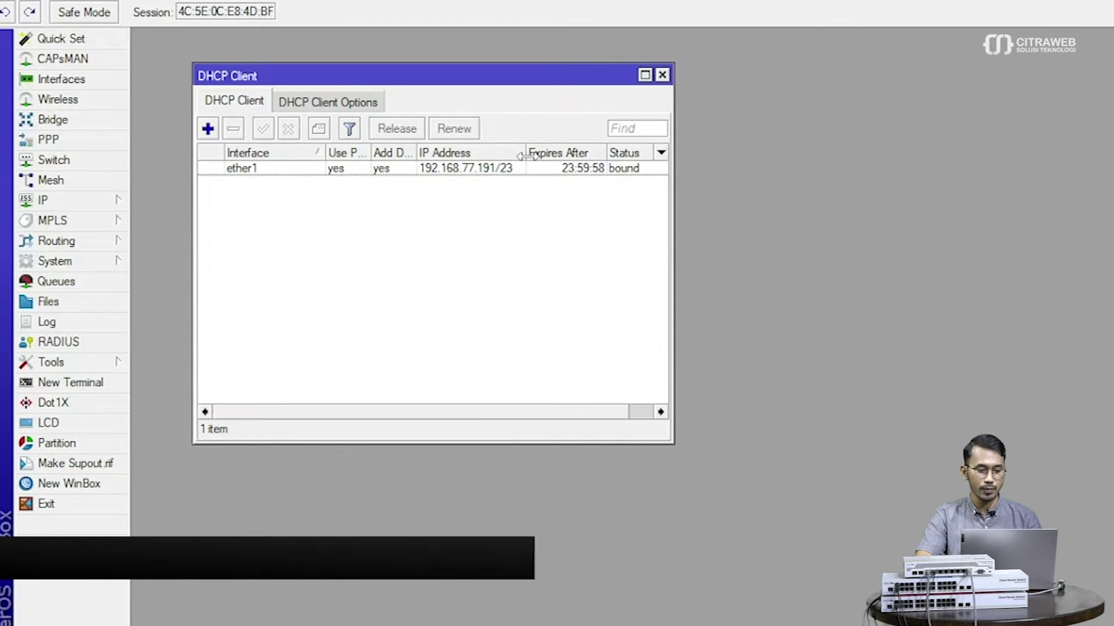
{"action": "left_click", "coordinate": [456, 171]}
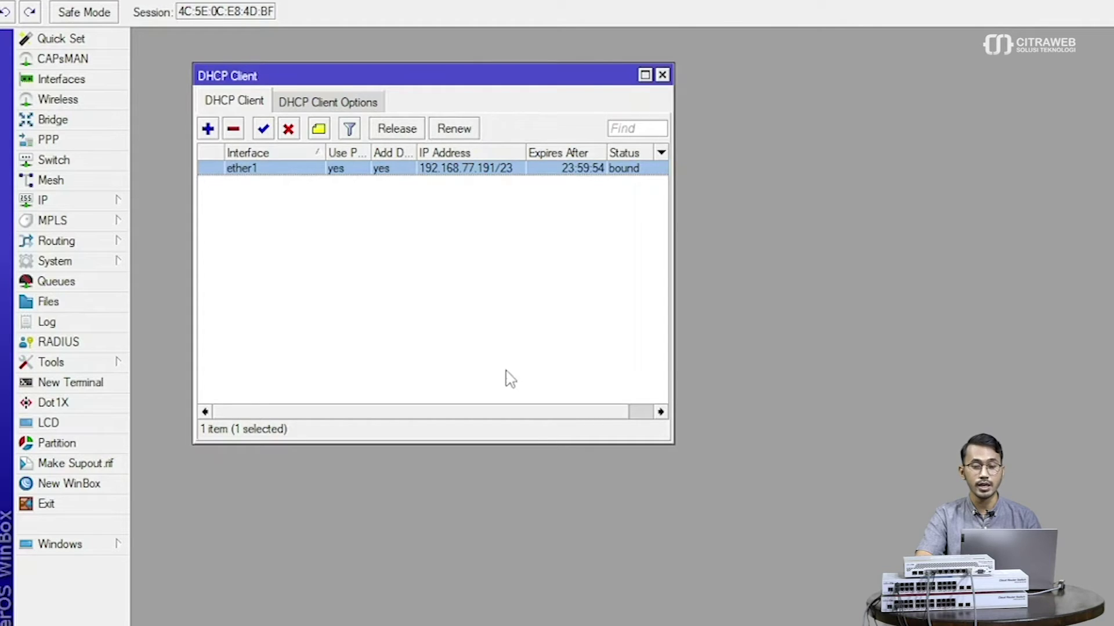
{"action": "left_click", "coordinate": [504, 308]}
{"action": "key", "text": "Escape"}
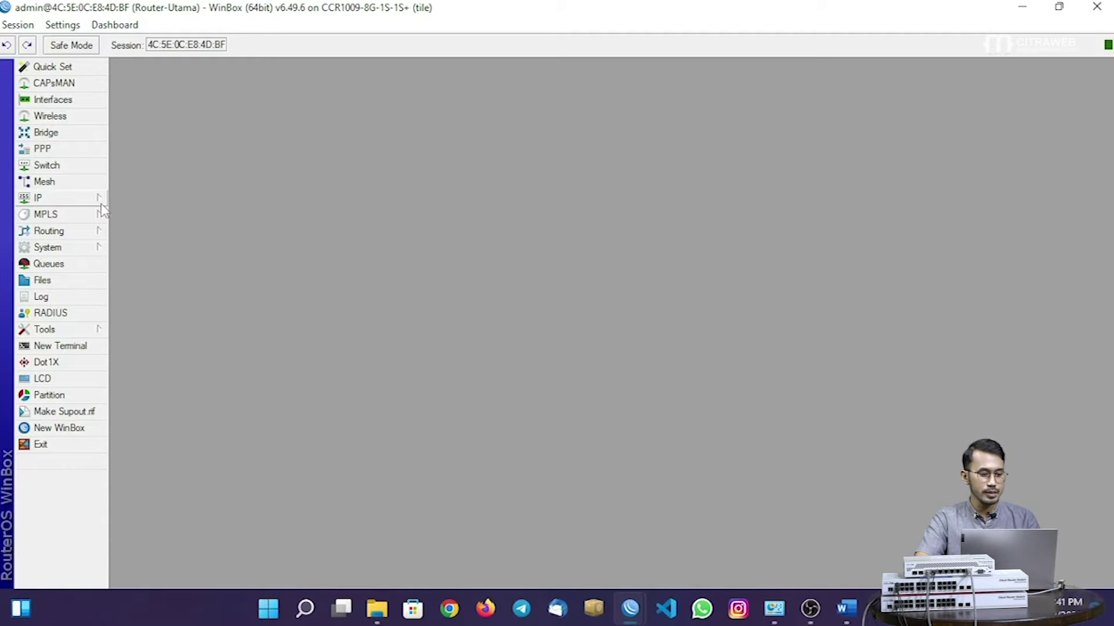
Step: Start a new firewall NAT rule in the srcnat chain with ether1 as the outgoing interface
{"action": "left_click", "coordinate": [87, 198]}
{"action": "left_click", "coordinate": [133, 300]}
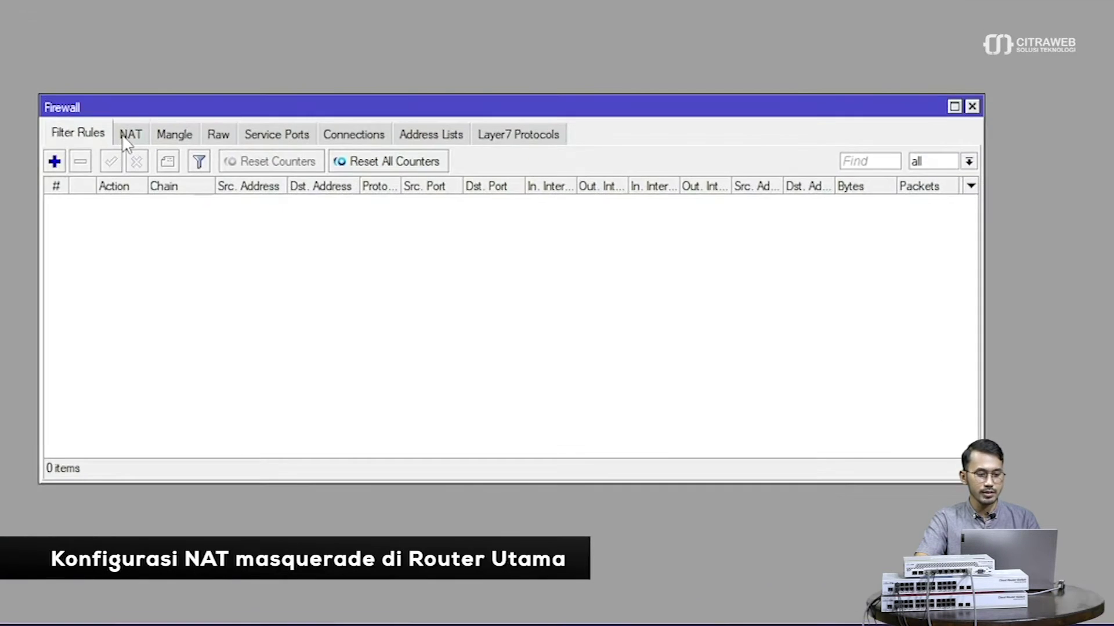
{"action": "left_click", "coordinate": [248, 176]}
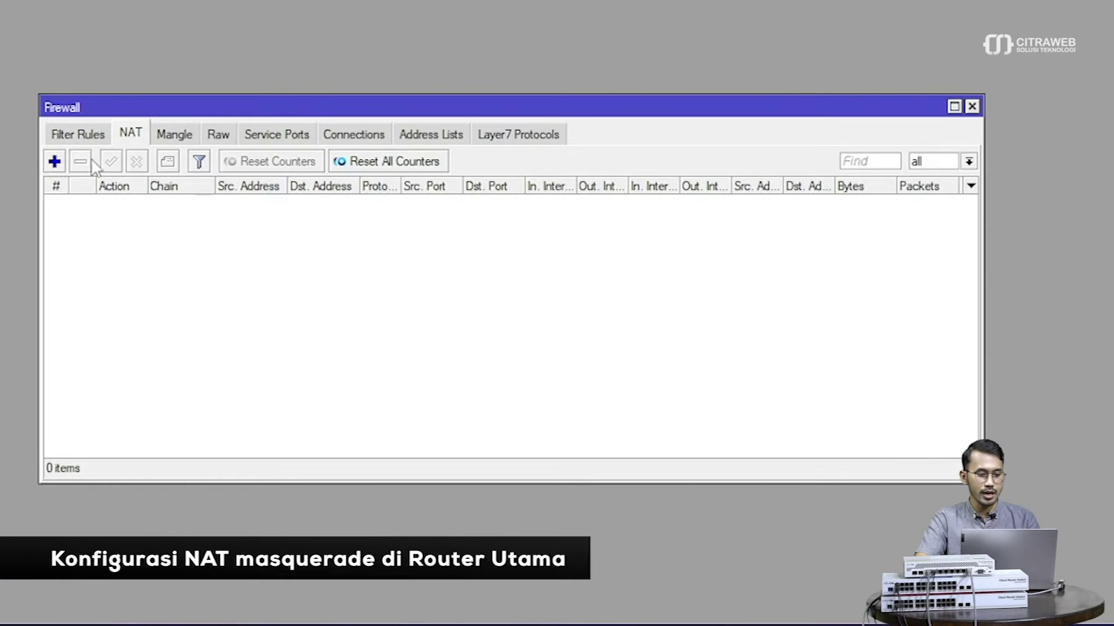
{"action": "left_click", "coordinate": [54, 162]}
{"action": "left_click", "coordinate": [342, 80]}
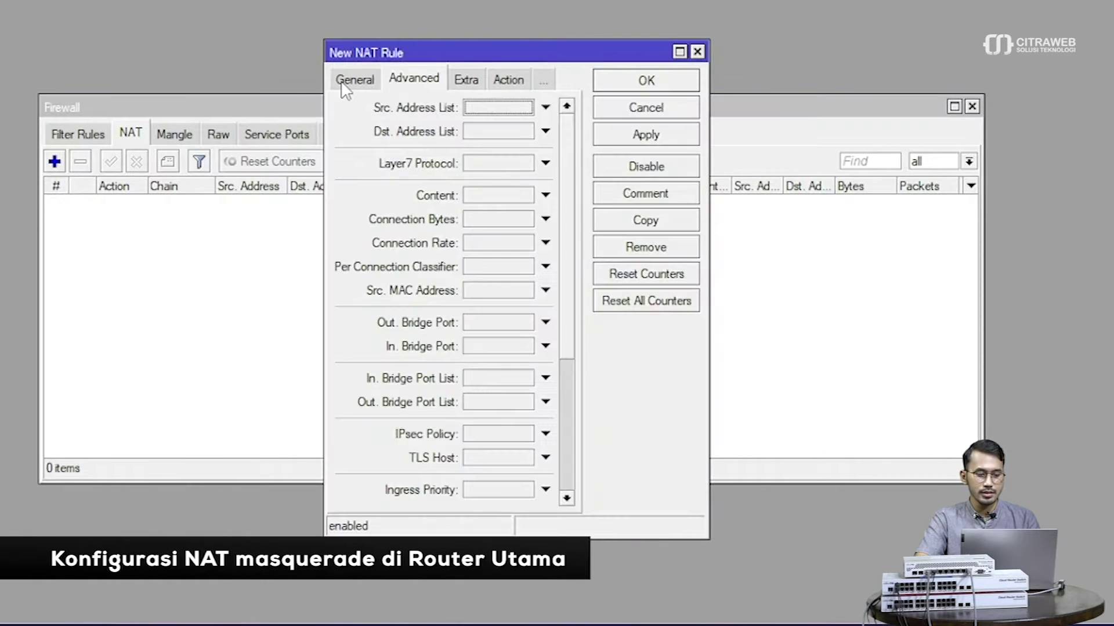
{"action": "left_click", "coordinate": [343, 80]}
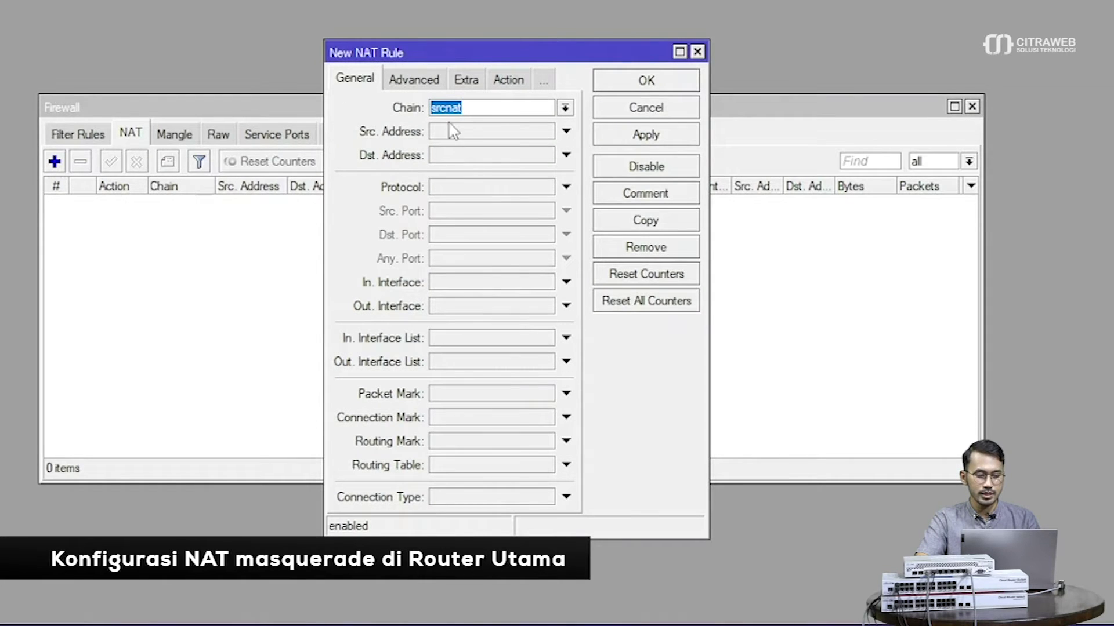
{"action": "left_click", "coordinate": [472, 306]}
{"action": "left_click", "coordinate": [472, 306]}
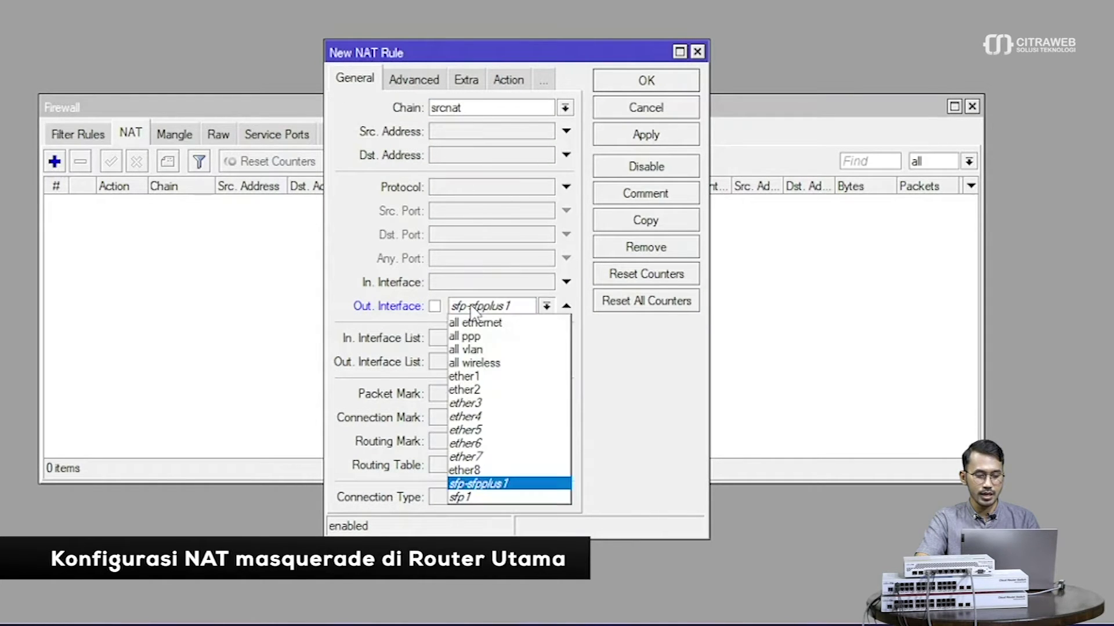
{"action": "left_click", "coordinate": [481, 377]}
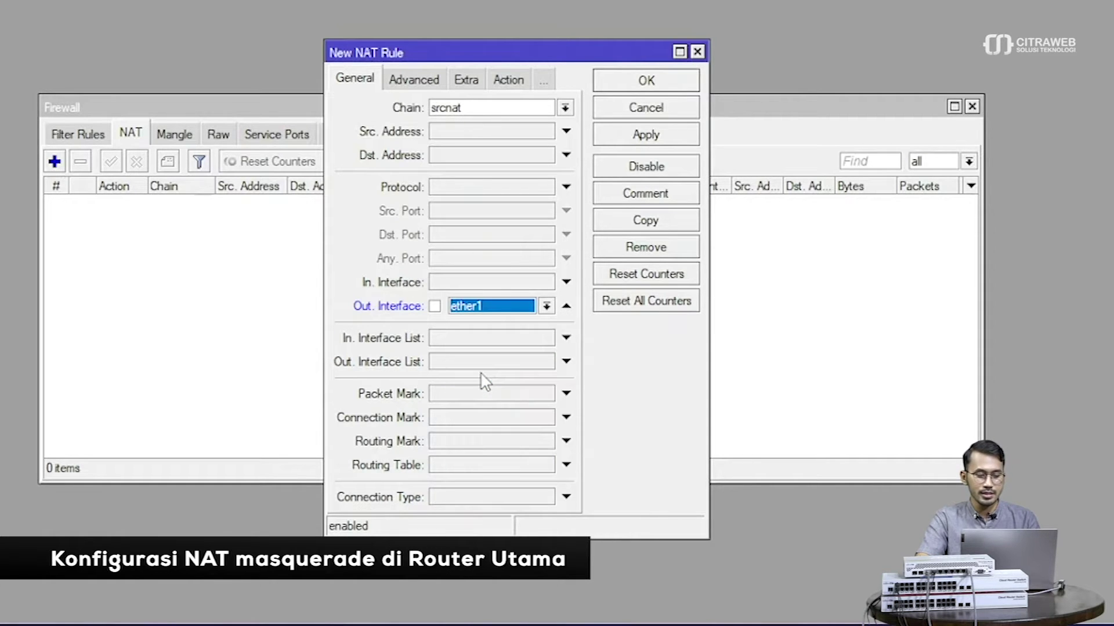
Step: Set the NAT rule's action to masquerade and save the rule
{"action": "left_click", "coordinate": [508, 81]}
{"action": "left_click", "coordinate": [504, 108]}
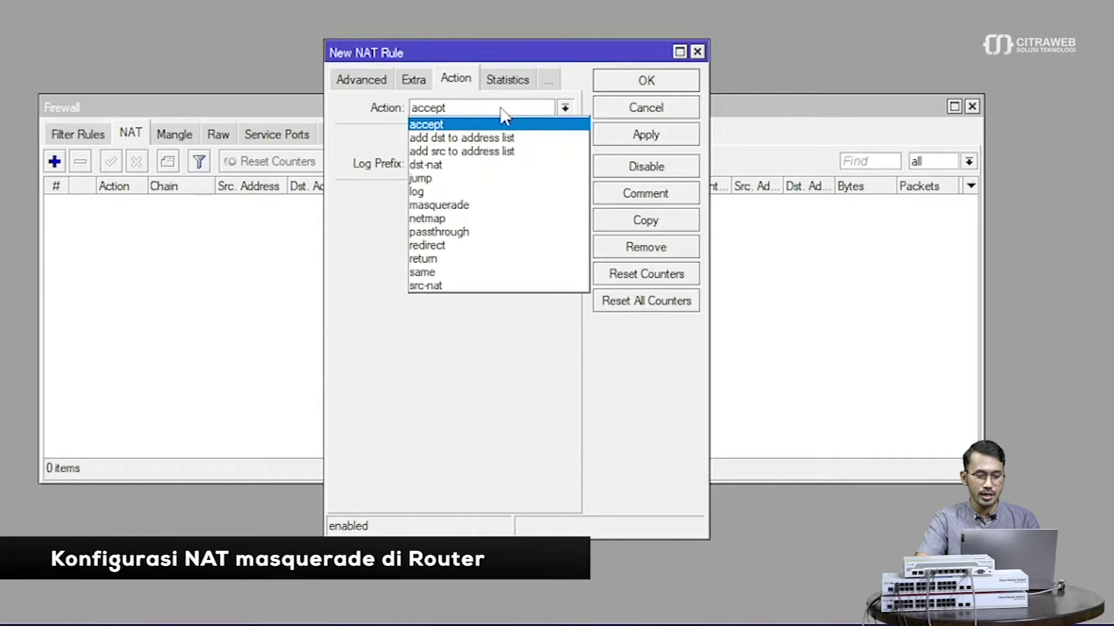
{"action": "left_click", "coordinate": [485, 205]}
{"action": "left_click", "coordinate": [619, 133]}
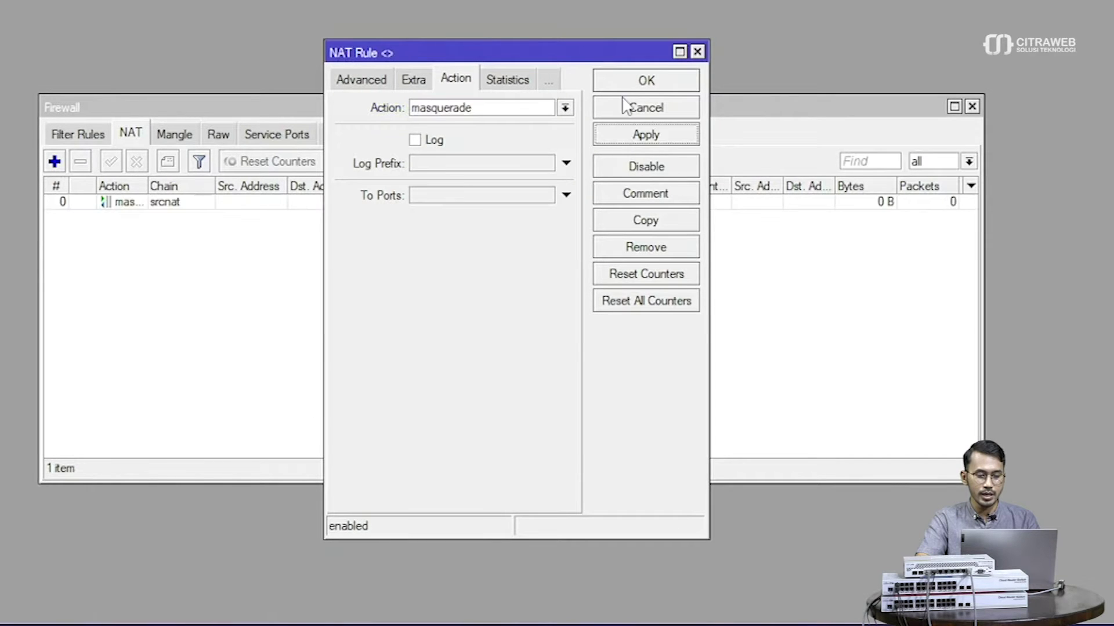
{"action": "left_click", "coordinate": [623, 81]}
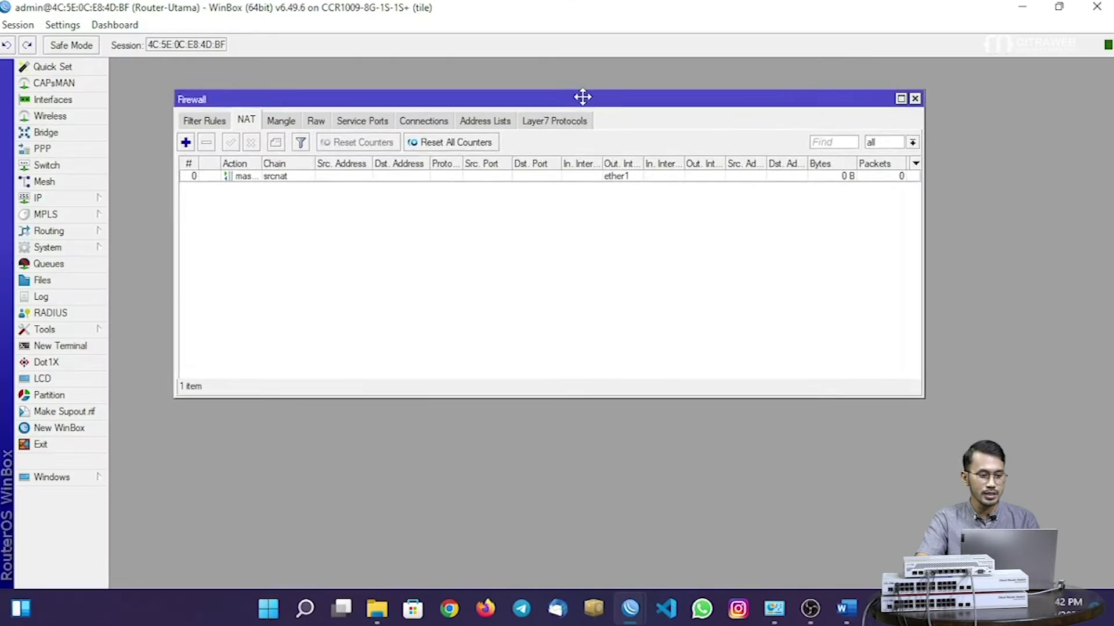
{"action": "left_click_drag", "start_coordinate": [549, 104], "coordinate": [473, 66]}
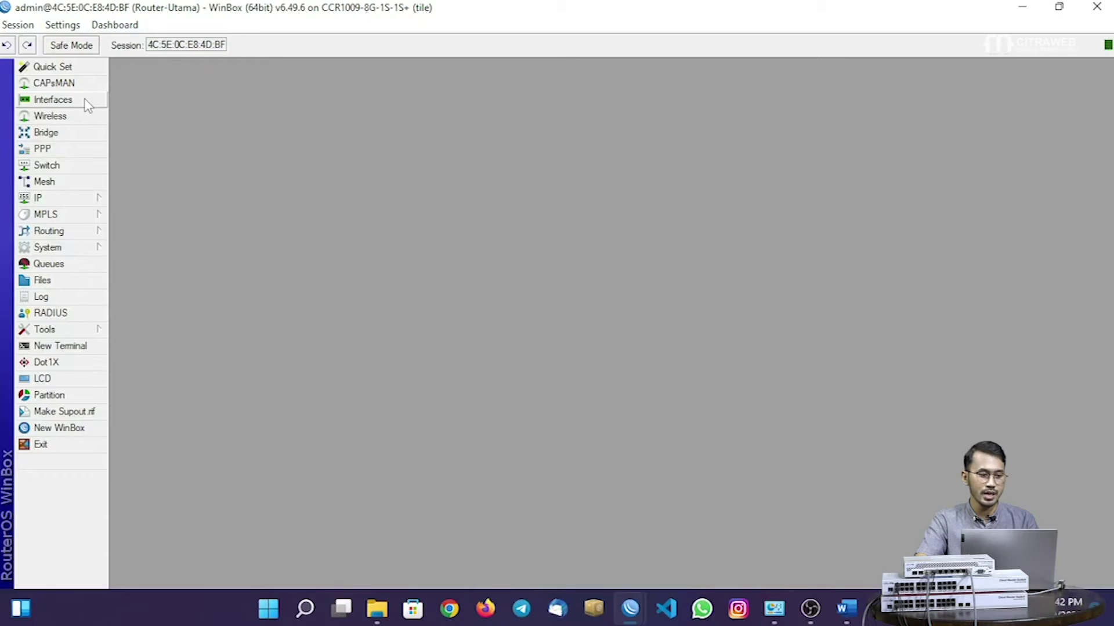
Step: Start a new VLAN interface in the interface list, named vlan100 with VLAN ID 100
{"action": "left_click", "coordinate": [86, 102]}
{"action": "left_click_drag", "start_coordinate": [176, 178], "coordinate": [181, 75]}
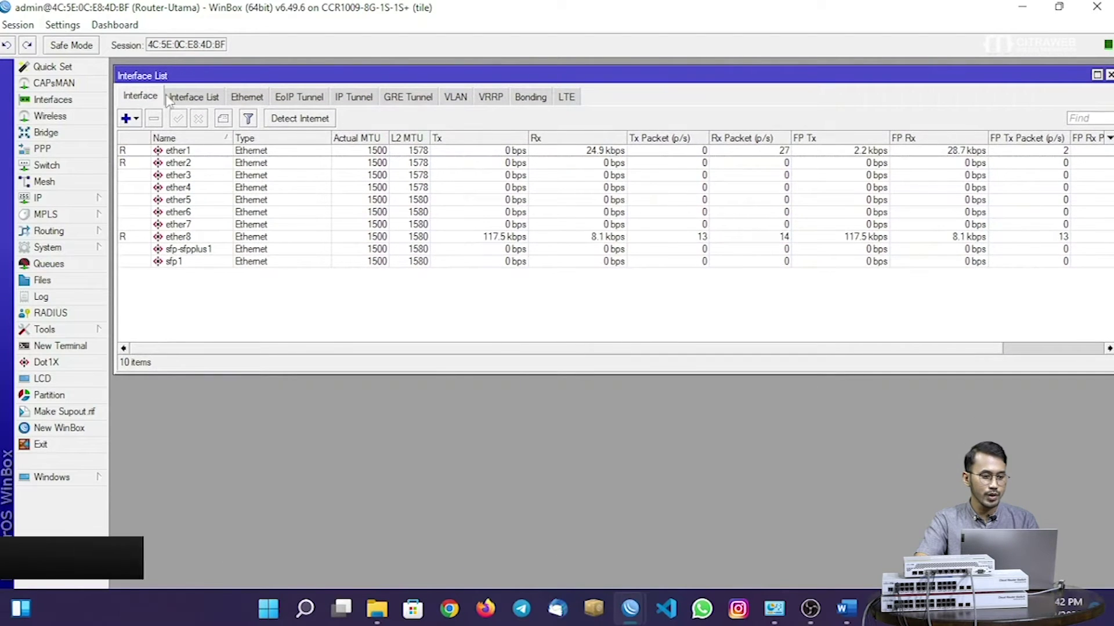
{"action": "left_click", "coordinate": [135, 119]}
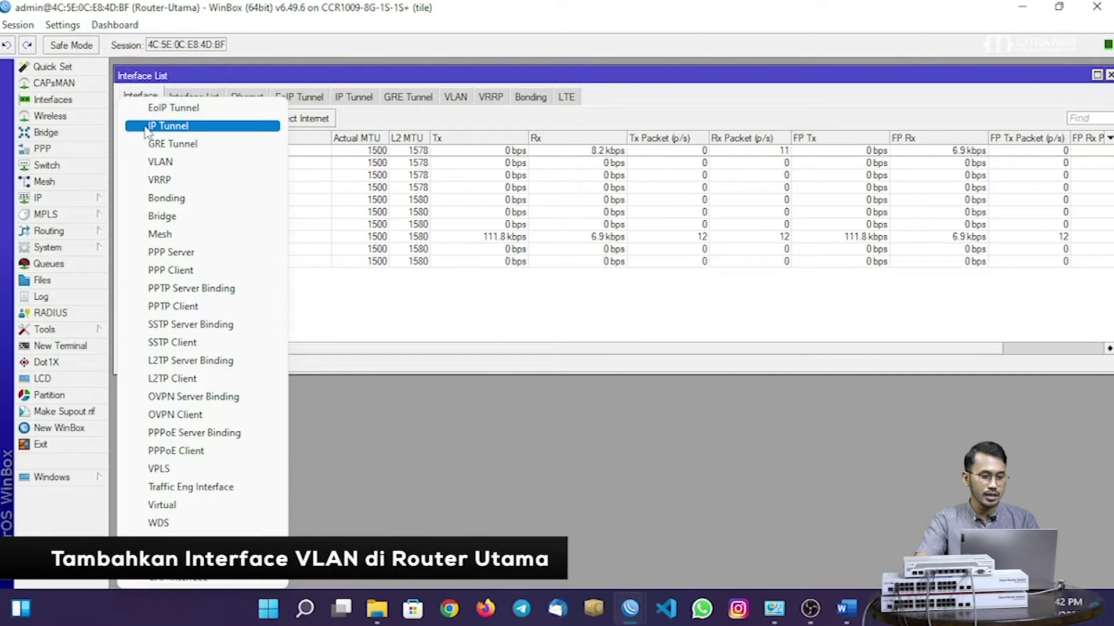
{"action": "left_click", "coordinate": [183, 165]}
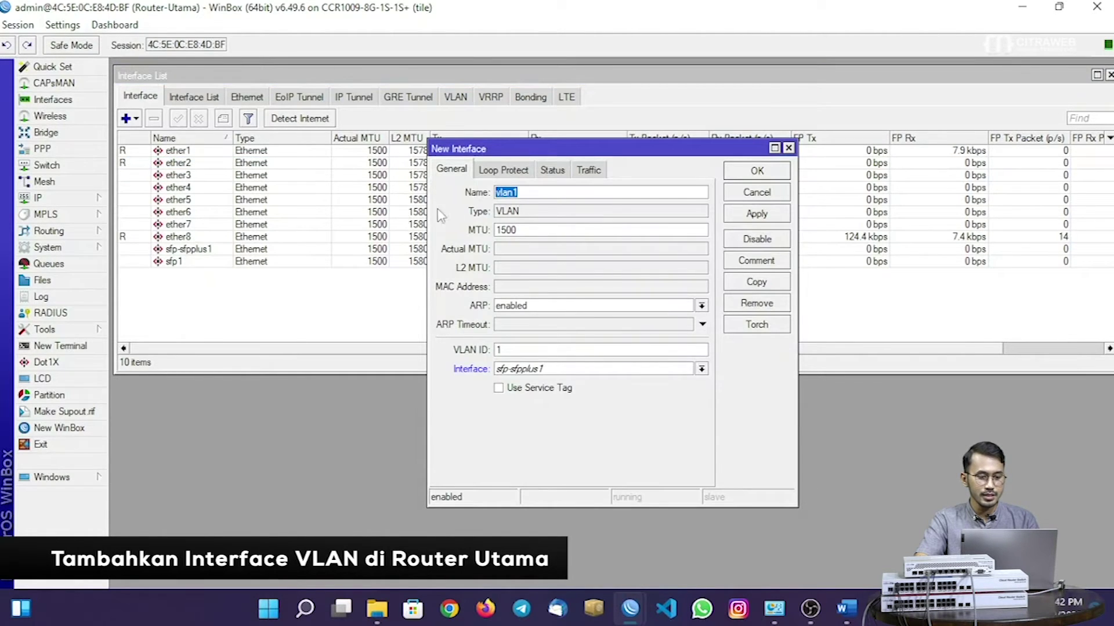
{"action": "left_click", "coordinate": [506, 178]}
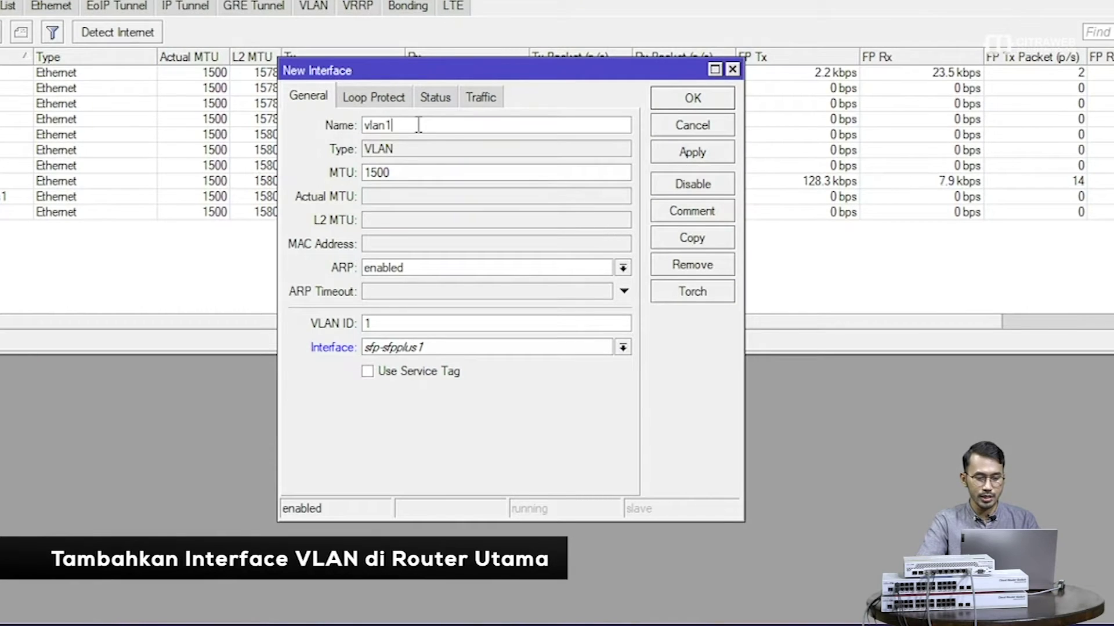
{"action": "type", "text": "00"}
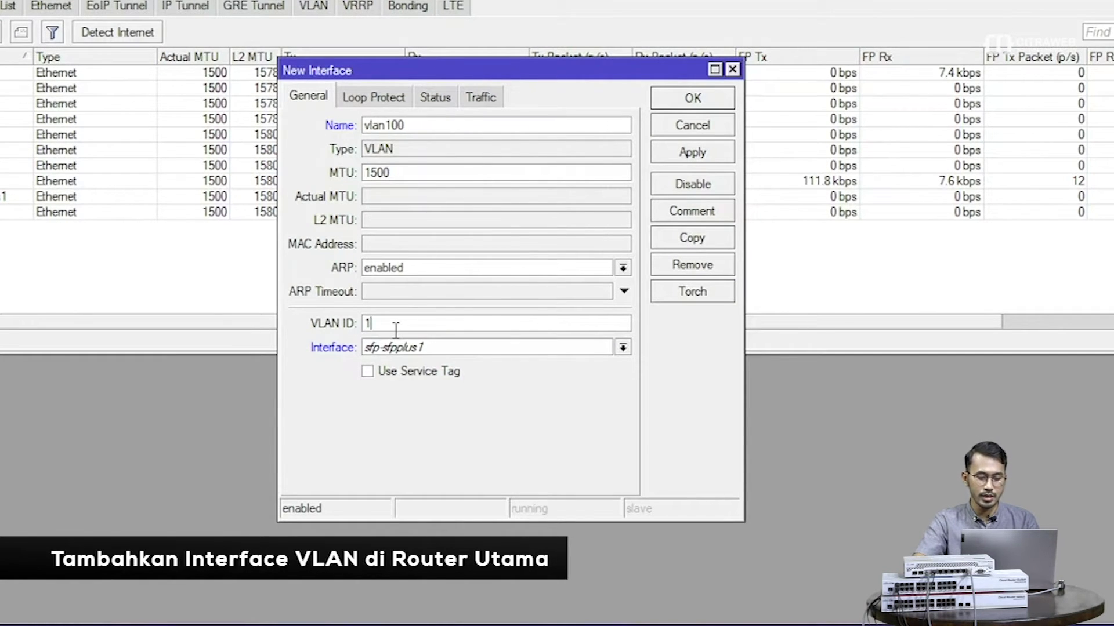
{"action": "type", "text": "00"}
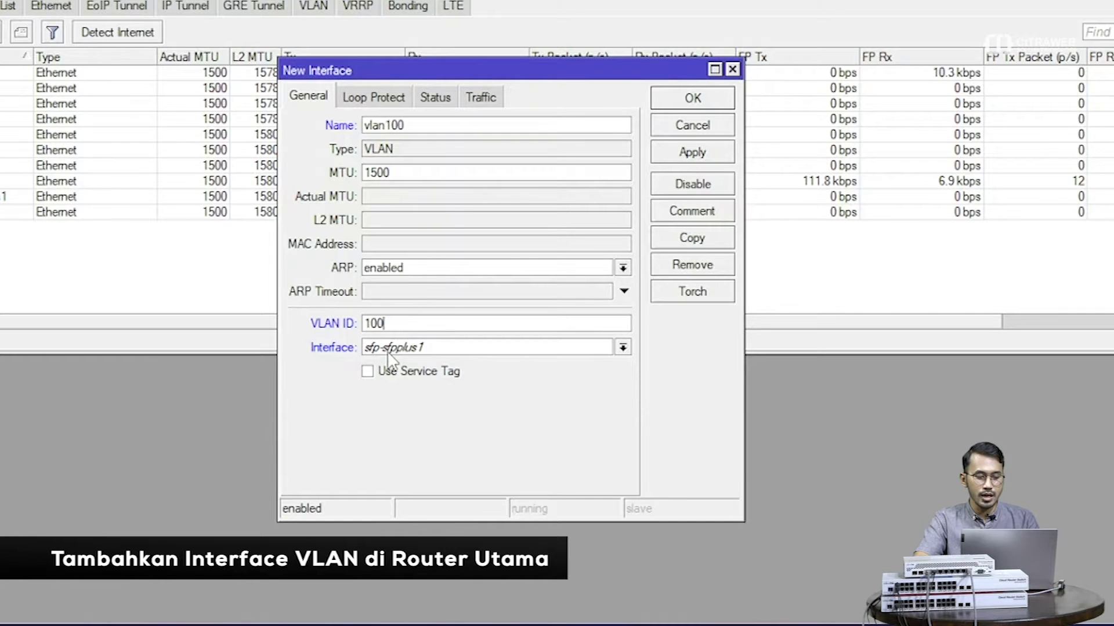
Step: Assign vlan100 to parent interface ether2, save it and select it in the interface list
{"action": "left_click", "coordinate": [388, 350]}
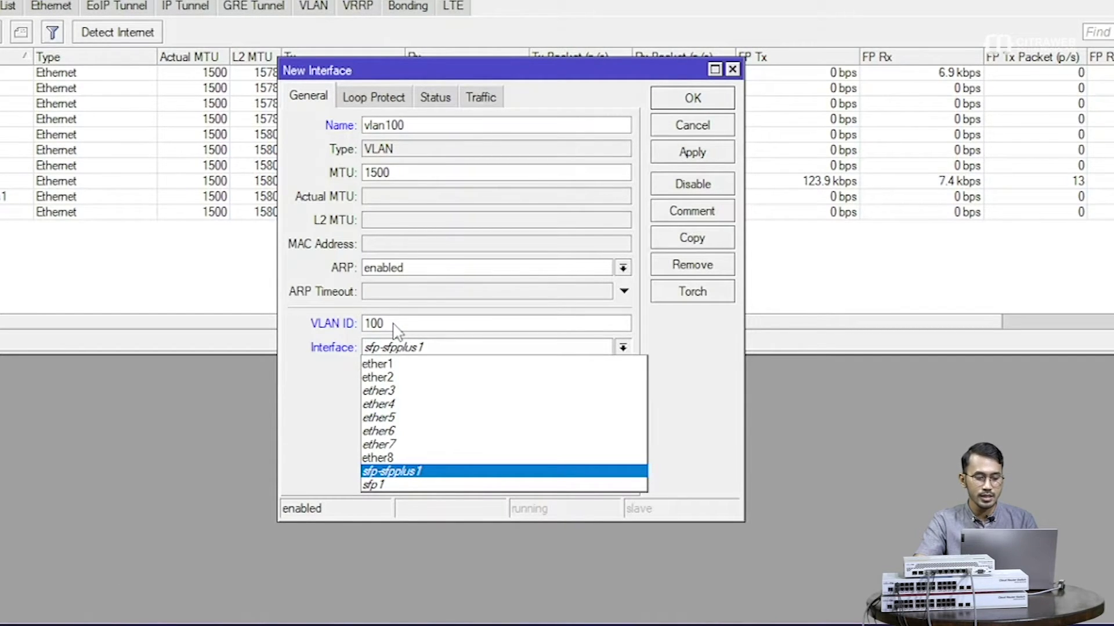
{"action": "left_click", "coordinate": [385, 377]}
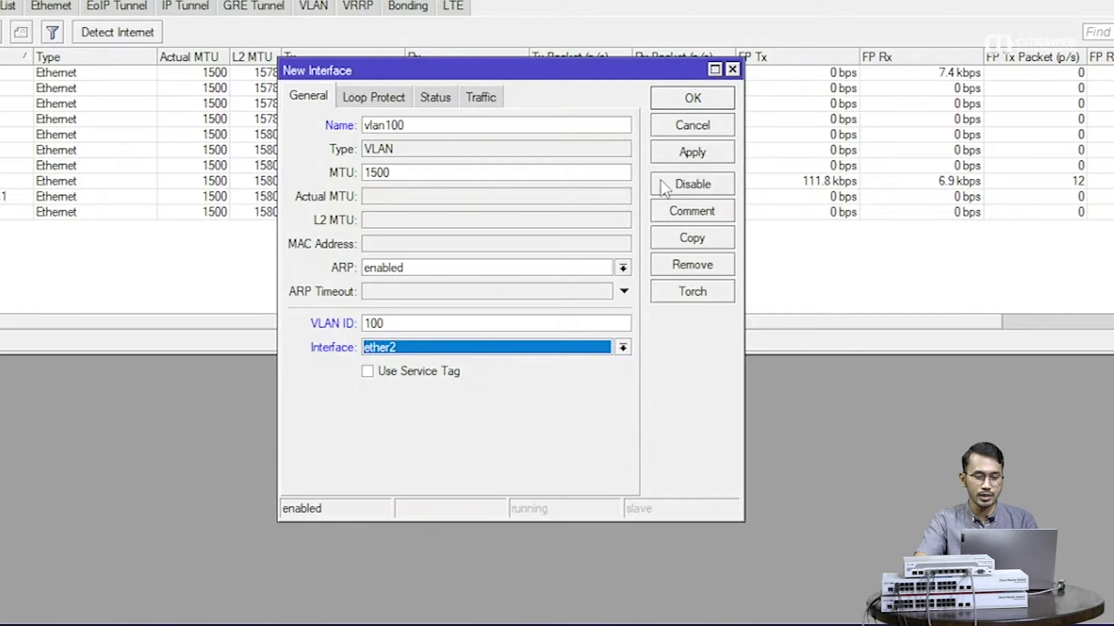
{"action": "left_click", "coordinate": [703, 152]}
{"action": "left_click", "coordinate": [695, 99]}
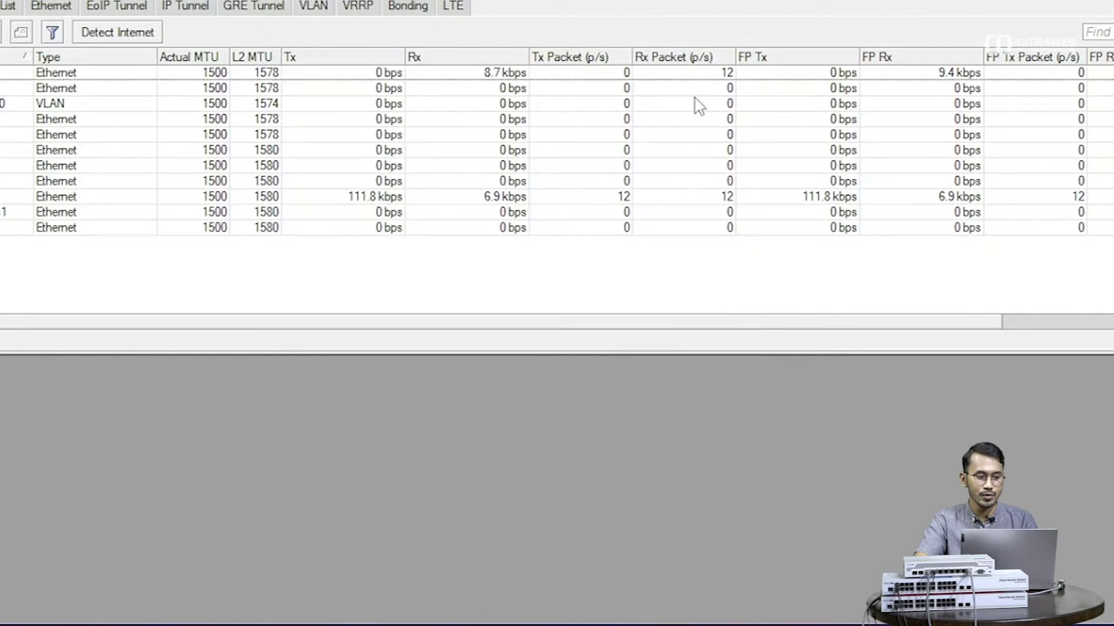
{"action": "left_click", "coordinate": [2, 103]}
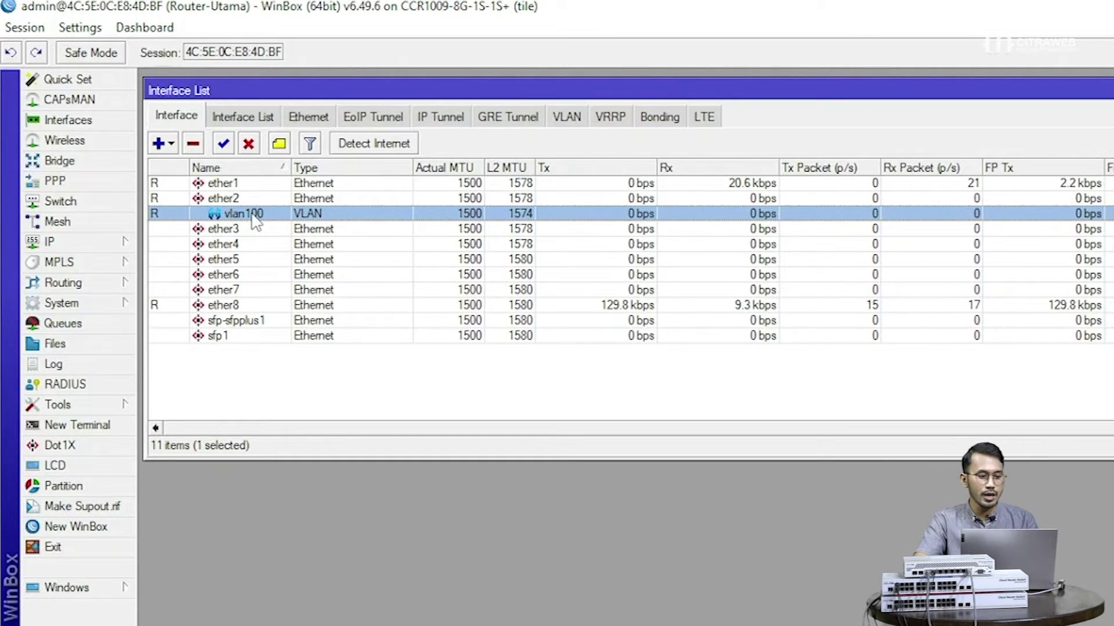
Step: Create a VLAN interface named vlan200 with VLAN ID 200 on parent interface ether2 and apply it
{"action": "left_click", "coordinate": [173, 152]}
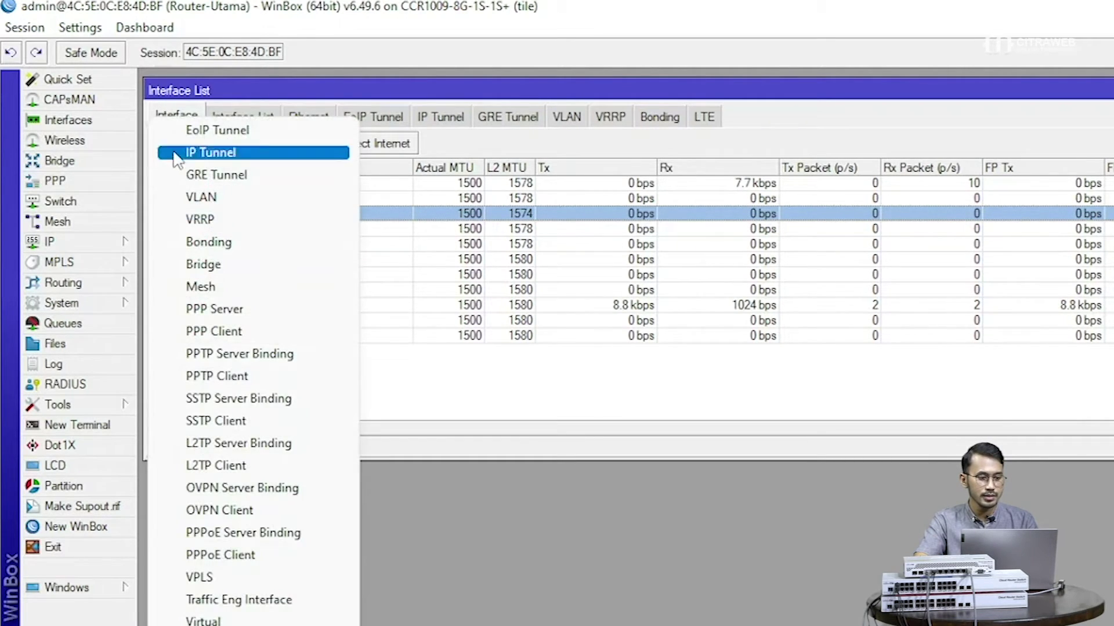
{"action": "left_click", "coordinate": [198, 196]}
{"action": "left_click", "coordinate": [693, 234]}
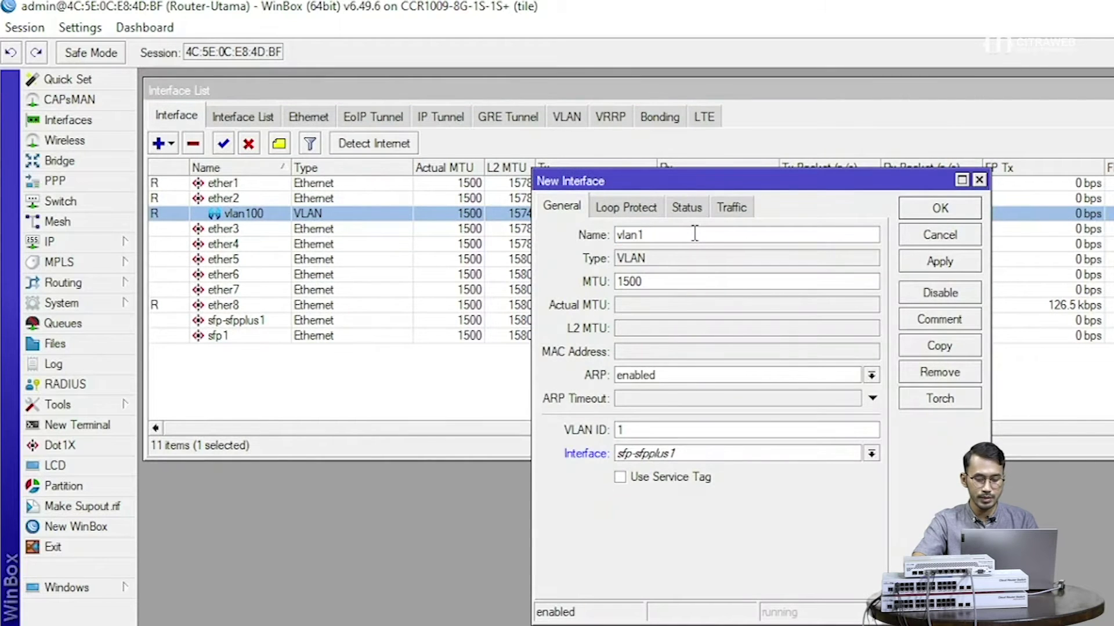
{"action": "type", "text": "200"}
{"action": "double_click", "coordinate": [694, 234]}
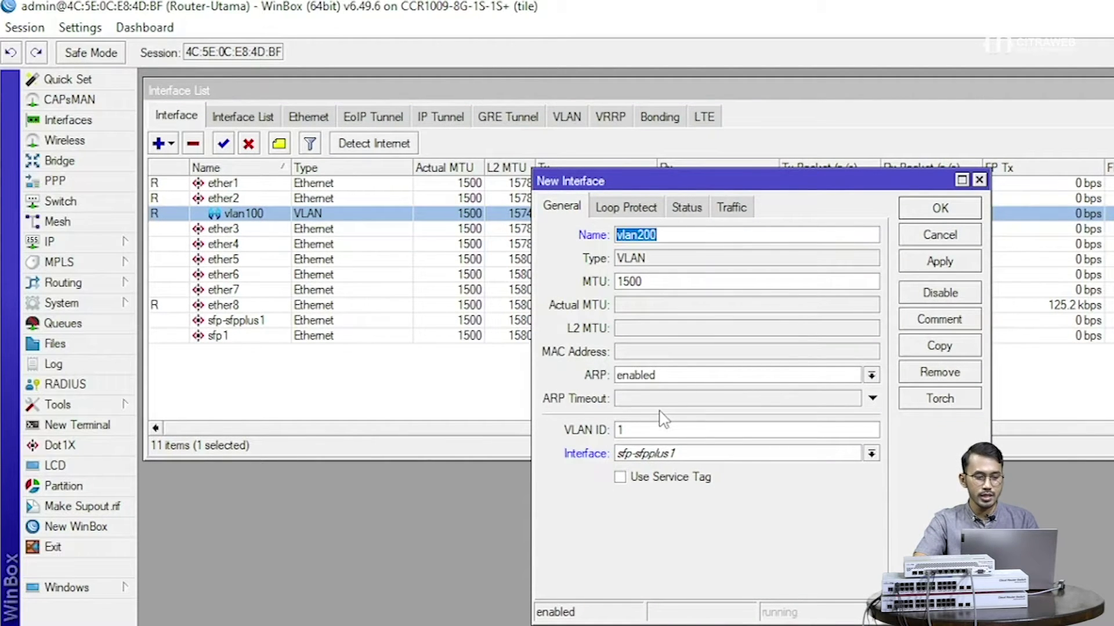
{"action": "double_click", "coordinate": [652, 429]}
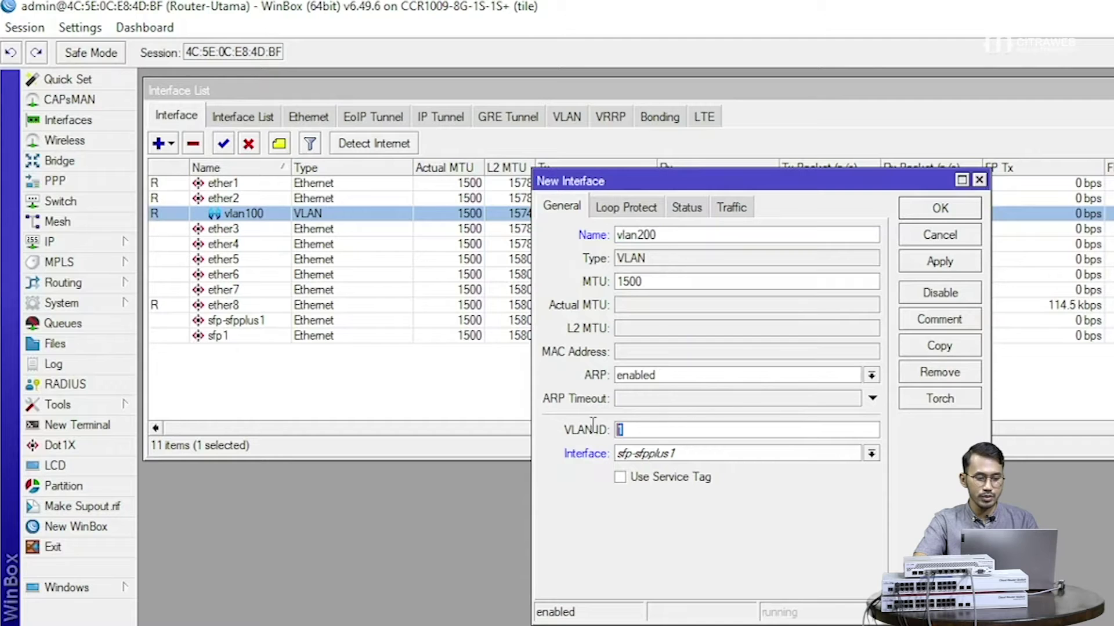
{"action": "type", "text": "200"}
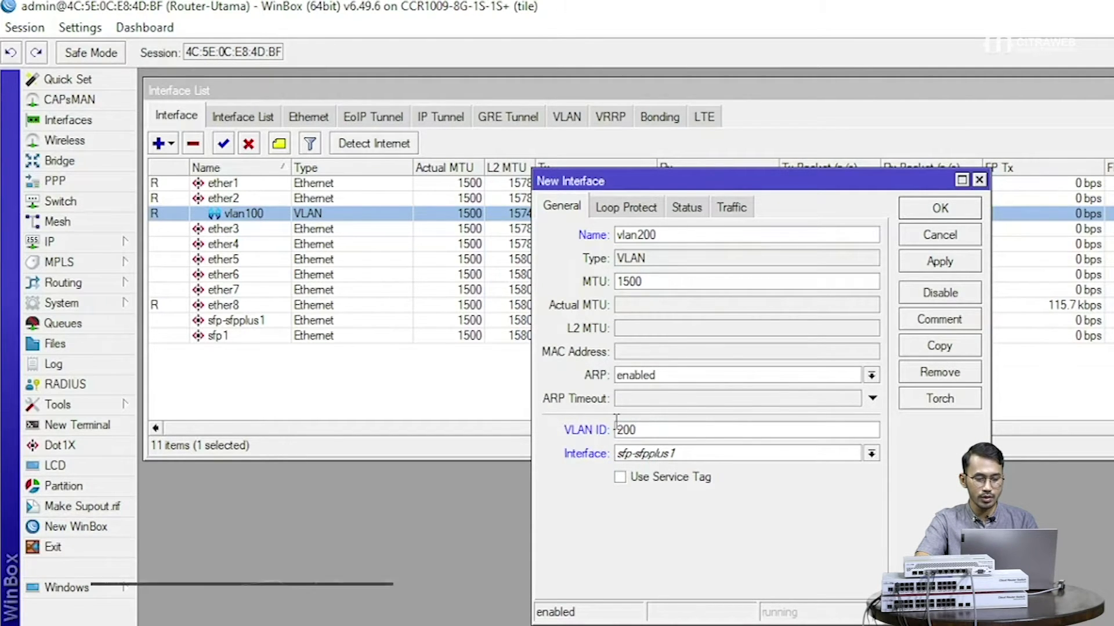
{"action": "left_click", "coordinate": [673, 455]}
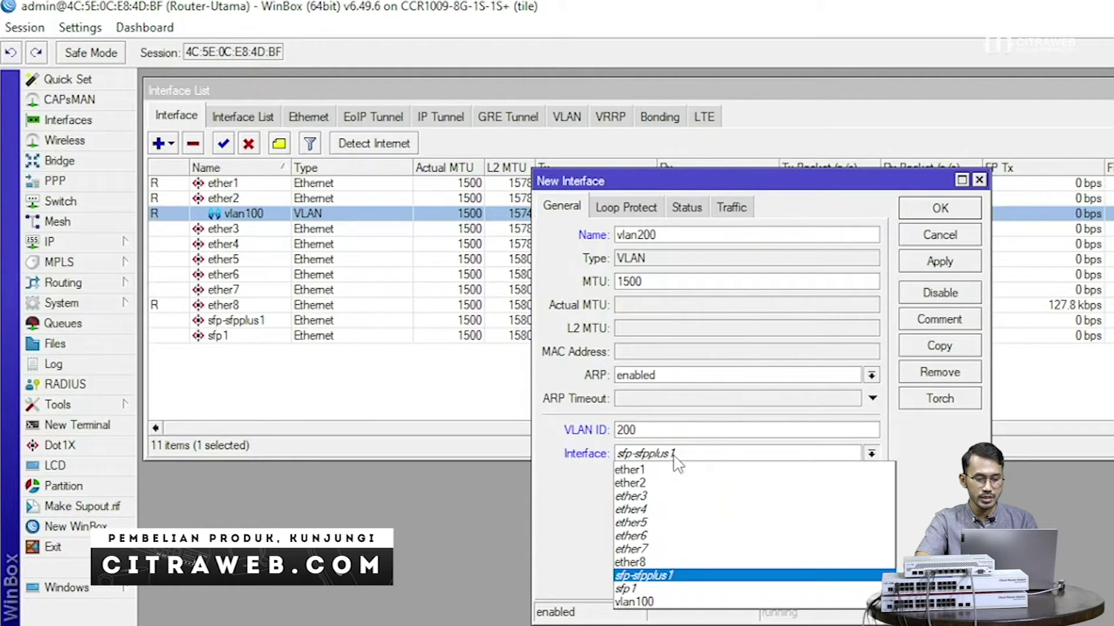
{"action": "left_click", "coordinate": [660, 492]}
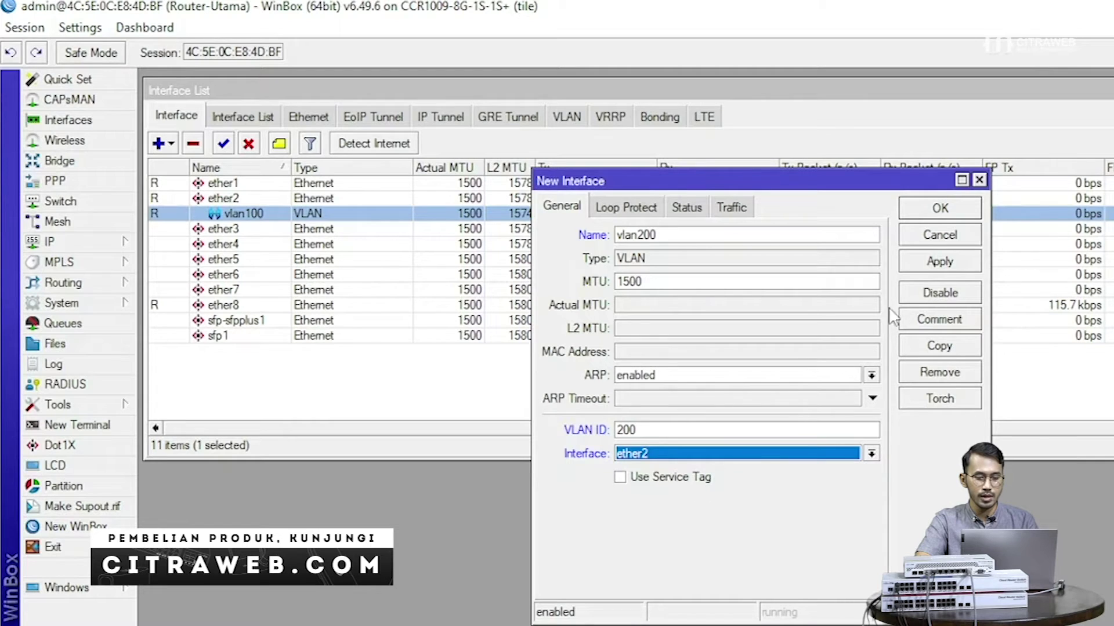
{"action": "left_click", "coordinate": [935, 264]}
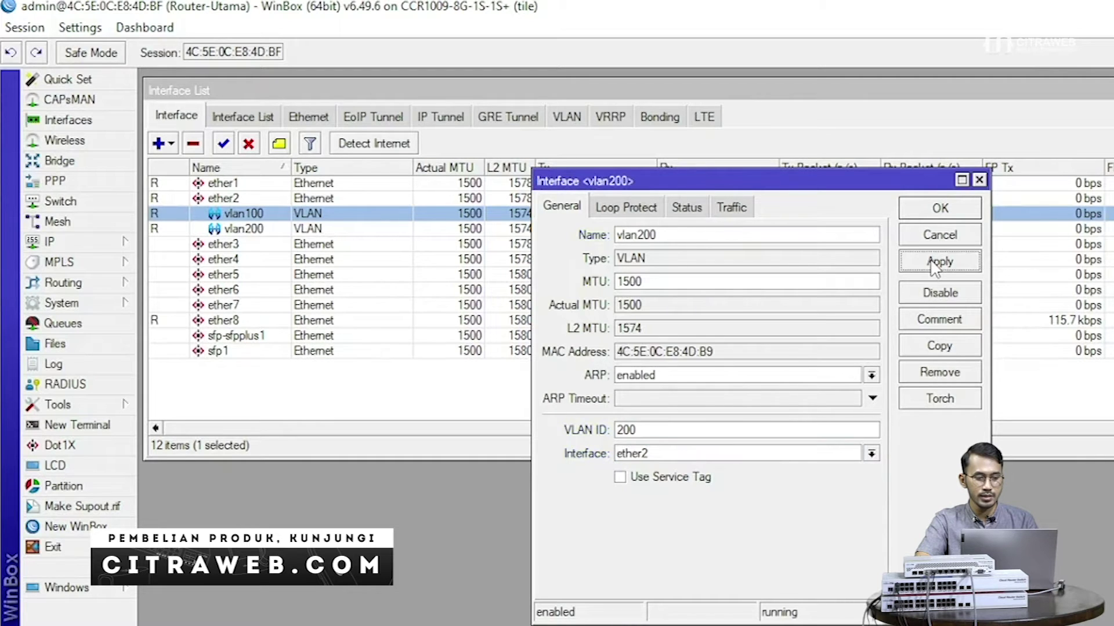
Step: Copy vlan200 into a new VLAN interface named vlan99-MGMT
{"action": "left_click", "coordinate": [930, 347]}
{"action": "type", "text": "vlan1"}
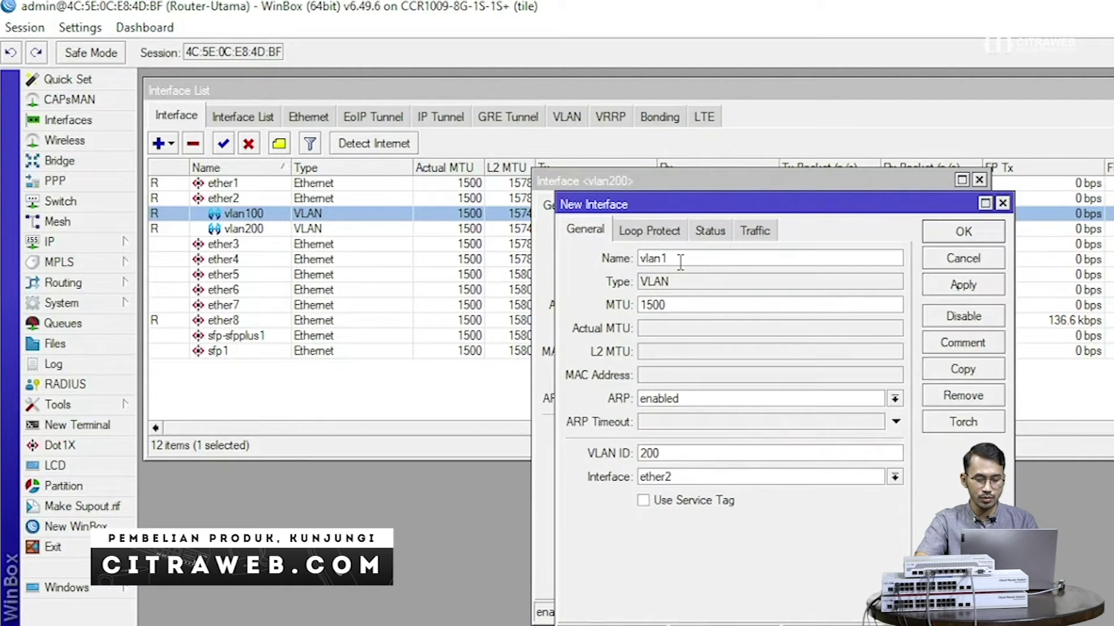
{"action": "key", "text": "BackSpace"}
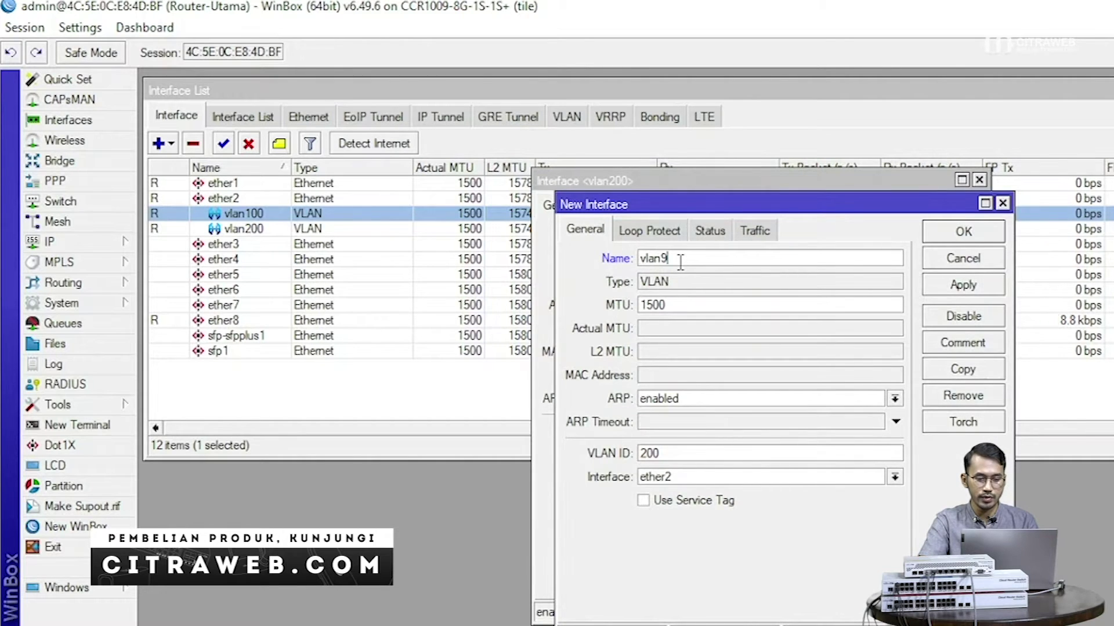
{"action": "type", "text": "99"}
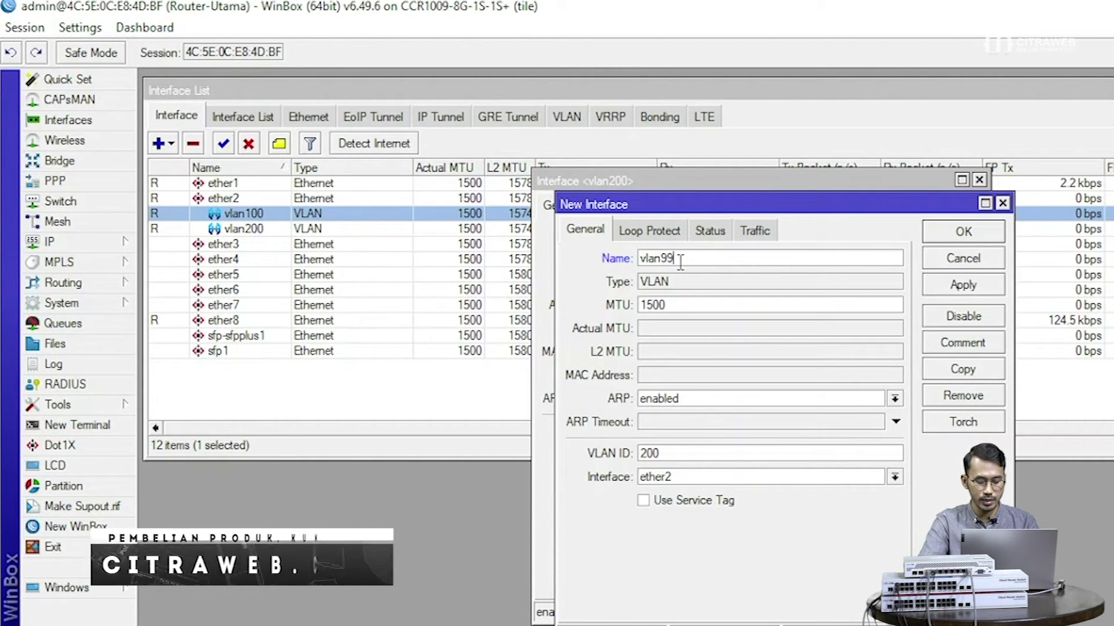
{"action": "type", "text": "-MGMT"}
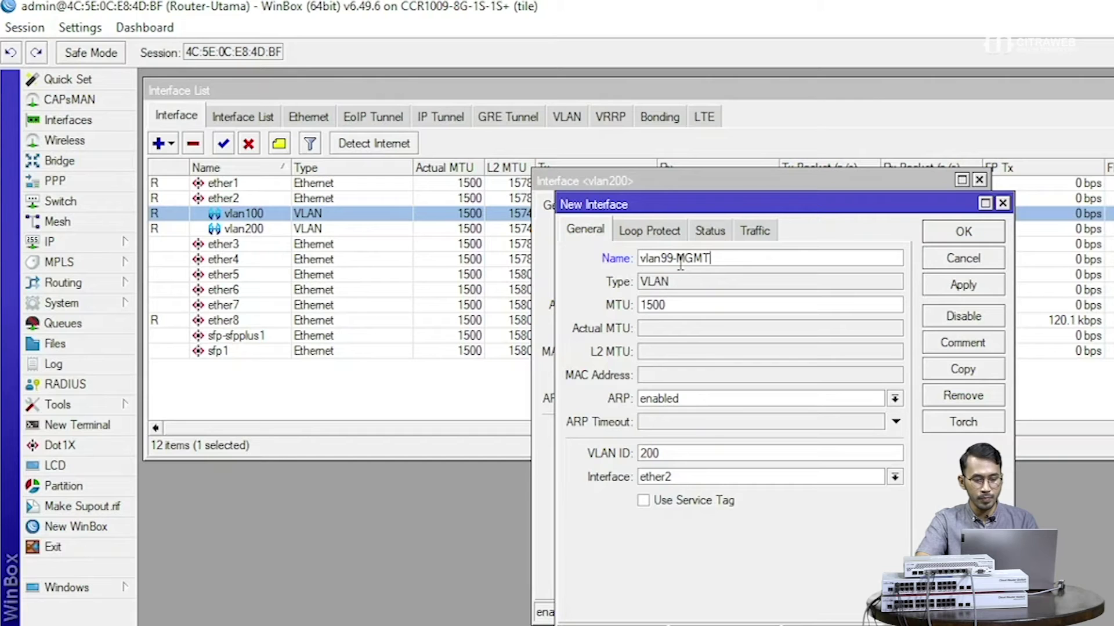
Step: Give vlan99-MGMT VLAN ID 99 on parent interface ether2, then save it and close the vlan200 settings
{"action": "left_click_drag", "start_coordinate": [699, 453], "coordinate": [613, 455]}
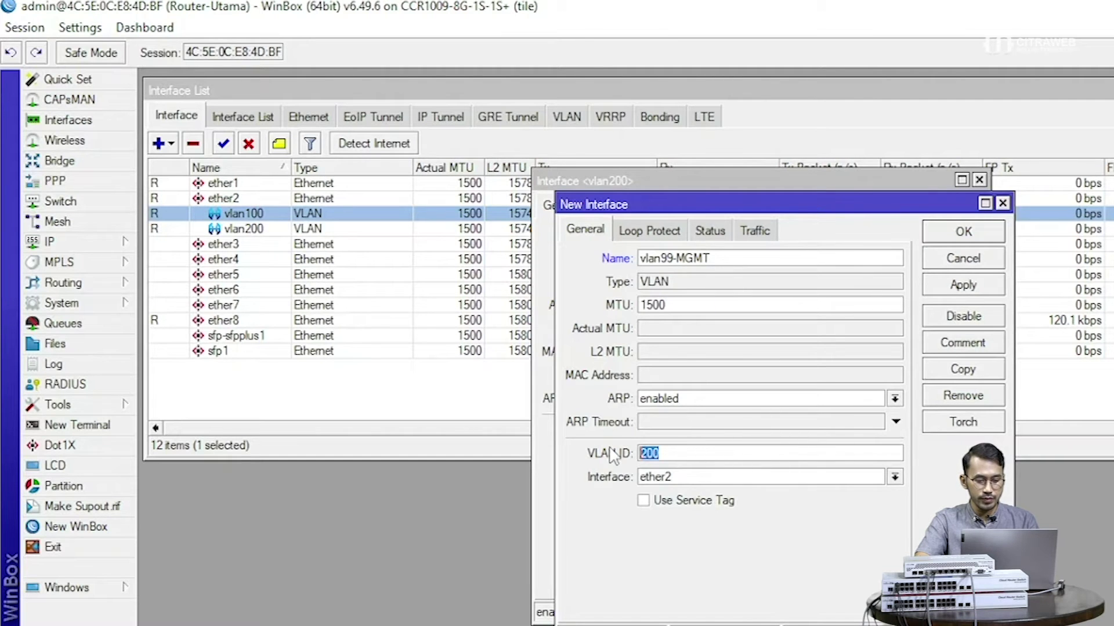
{"action": "type", "text": "99"}
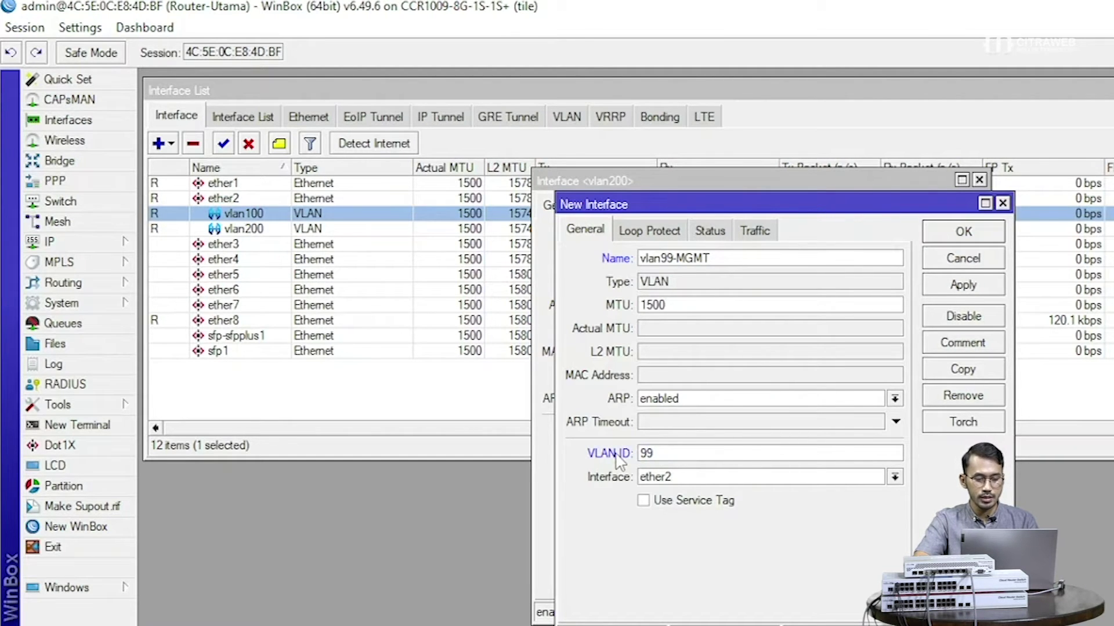
{"action": "left_click", "coordinate": [673, 477]}
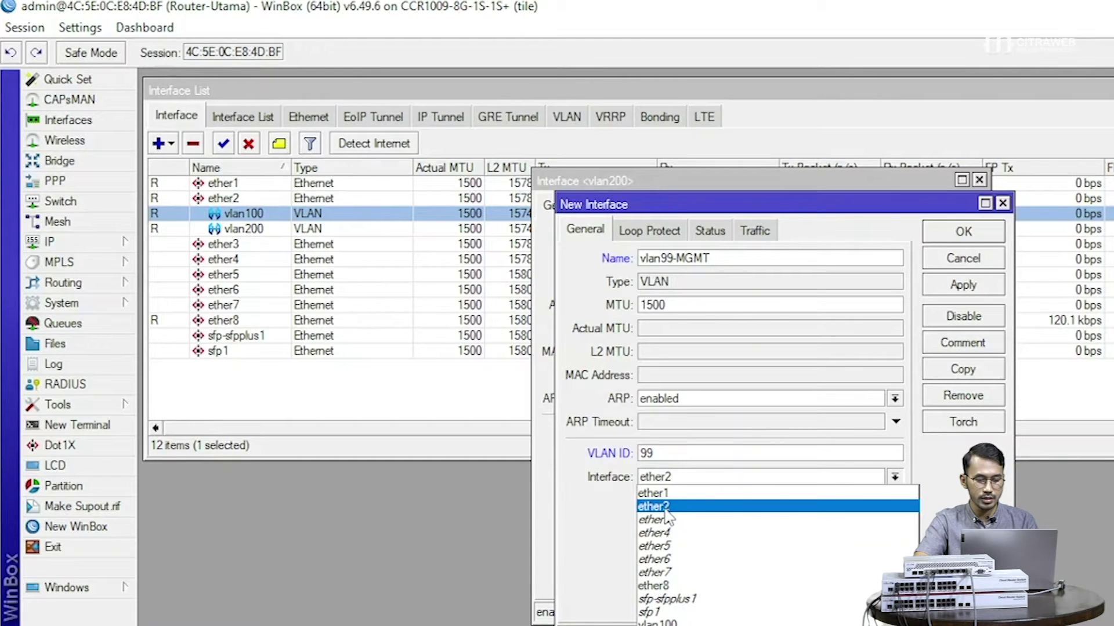
{"action": "left_click", "coordinate": [666, 510]}
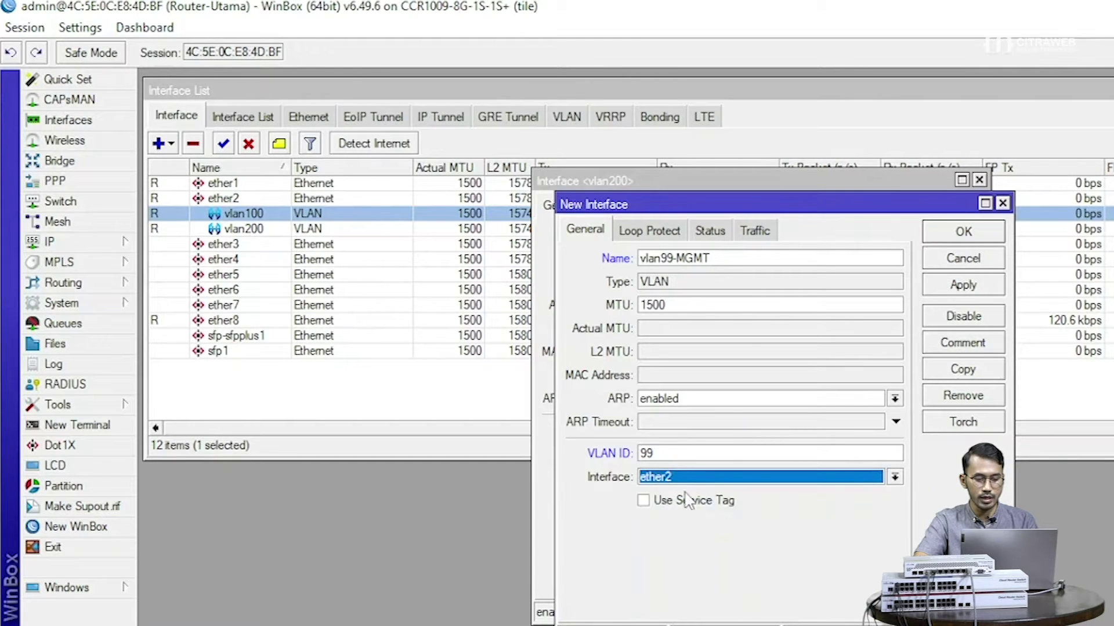
{"action": "left_click", "coordinate": [986, 287]}
{"action": "left_click", "coordinate": [951, 231]}
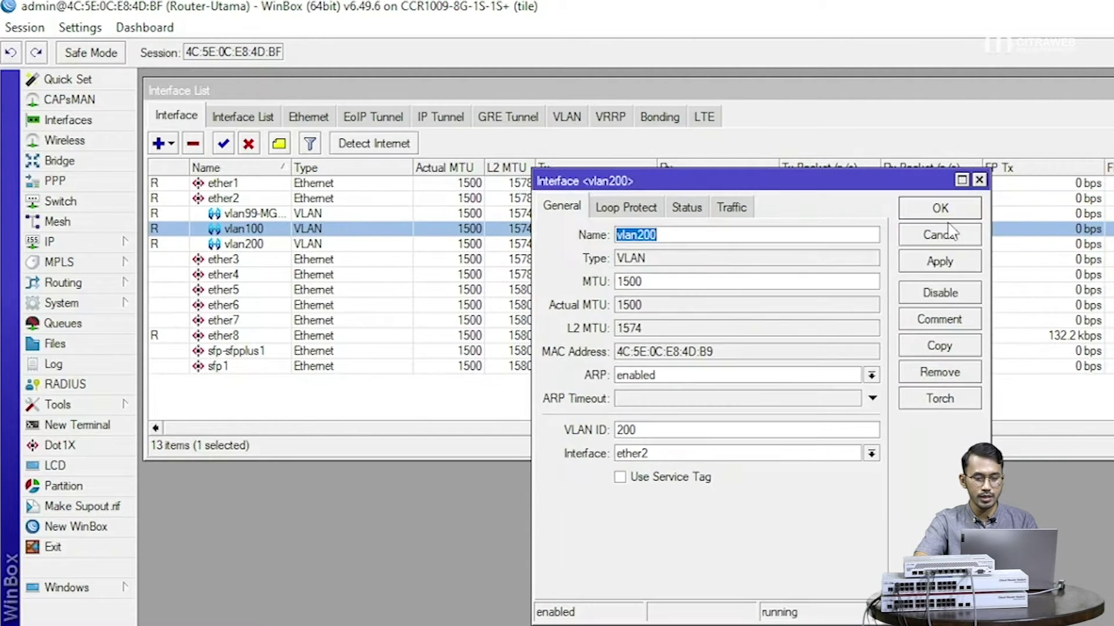
{"action": "left_click", "coordinate": [939, 209]}
Step: Widen the interface list's Name column, highlight the three VLAN interfaces under ether2 for review, and close the list
{"action": "left_click_drag", "start_coordinate": [290, 167], "coordinate": [332, 167]}
{"action": "left_click", "coordinate": [270, 215]}
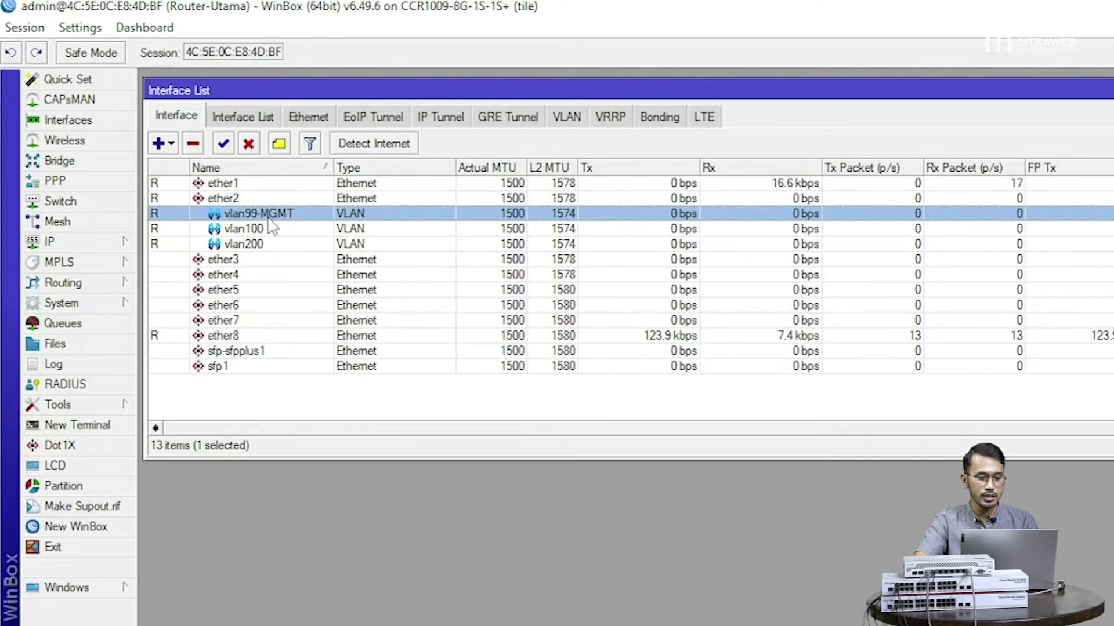
{"action": "left_click", "coordinate": [265, 246], "text": "shift"}
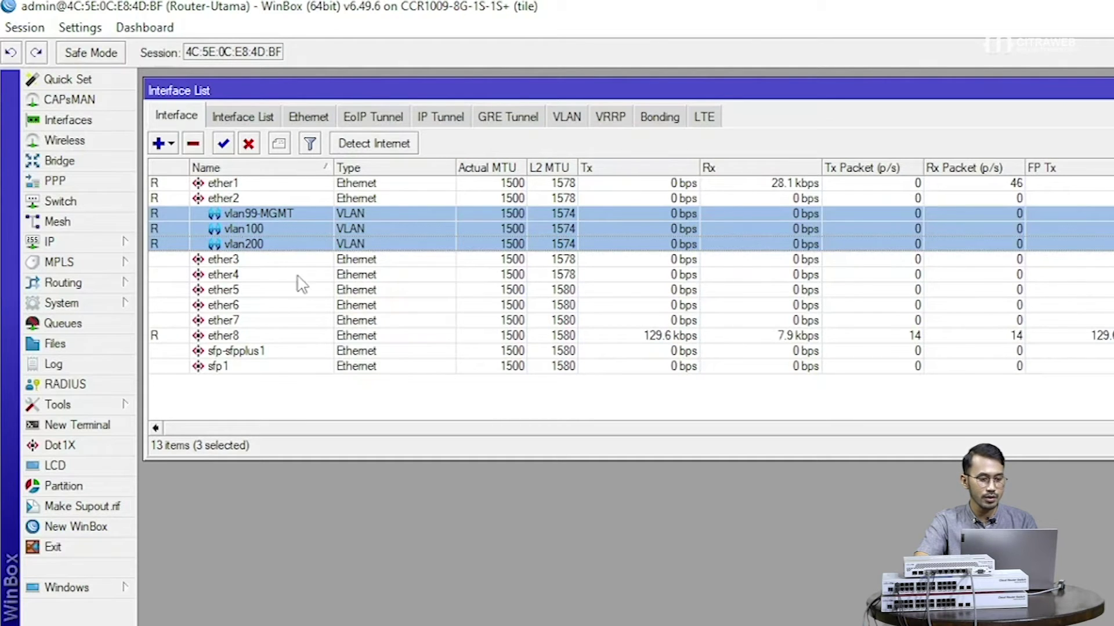
{"action": "key", "text": "Escape"}
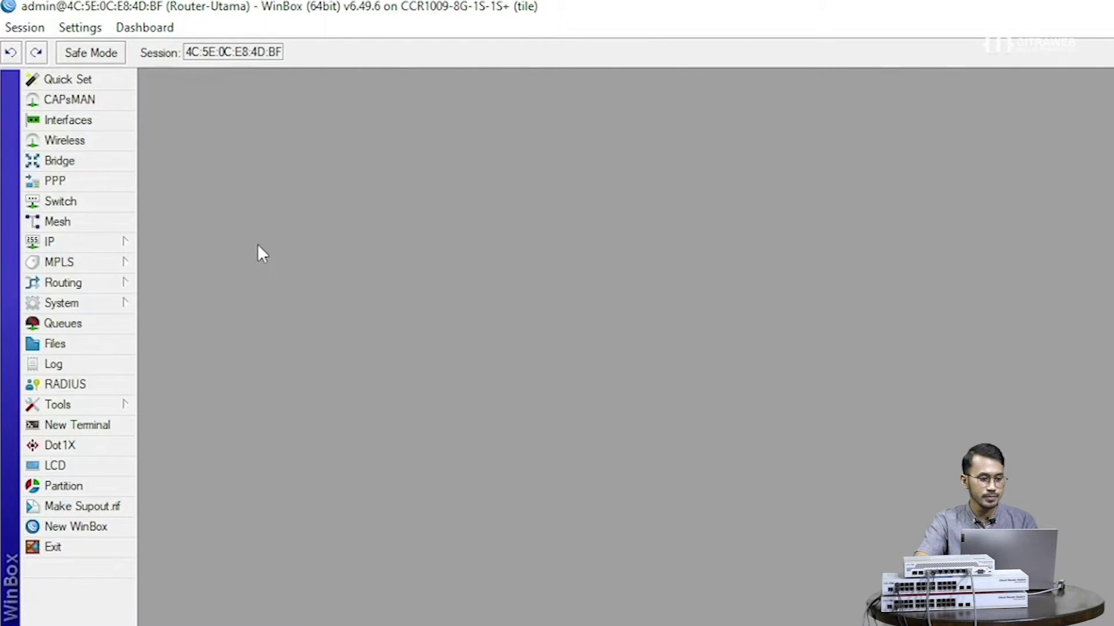
Step: Open the IP address list and widen its Address column to show full addresses
{"action": "left_click", "coordinate": [100, 242]}
{"action": "left_click", "coordinate": [212, 247]}
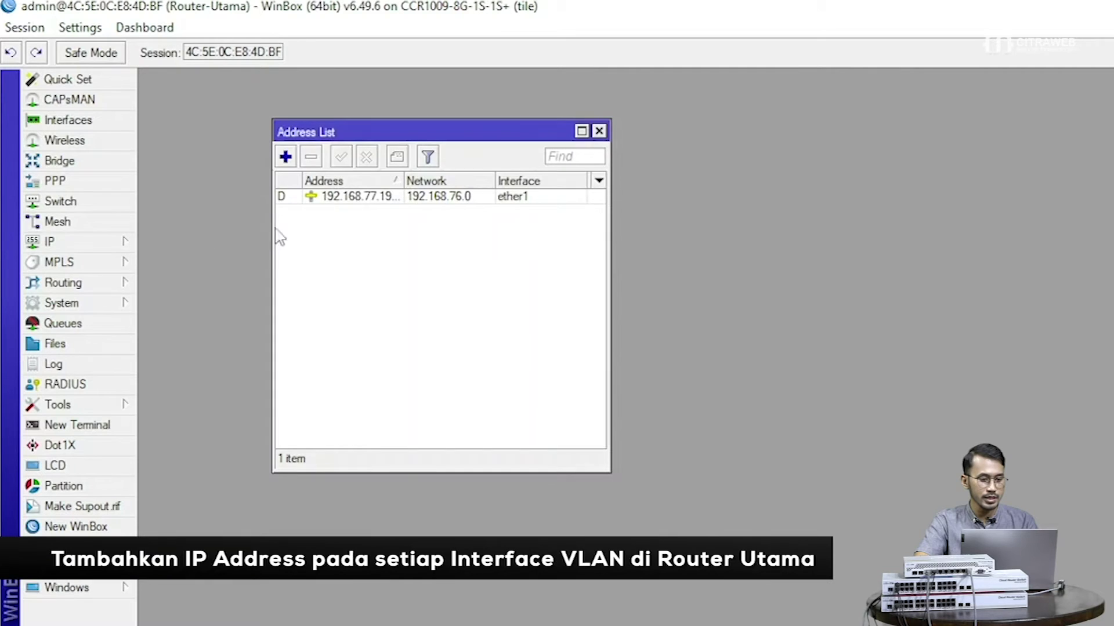
{"action": "left_click_drag", "start_coordinate": [341, 137], "coordinate": [212, 86]}
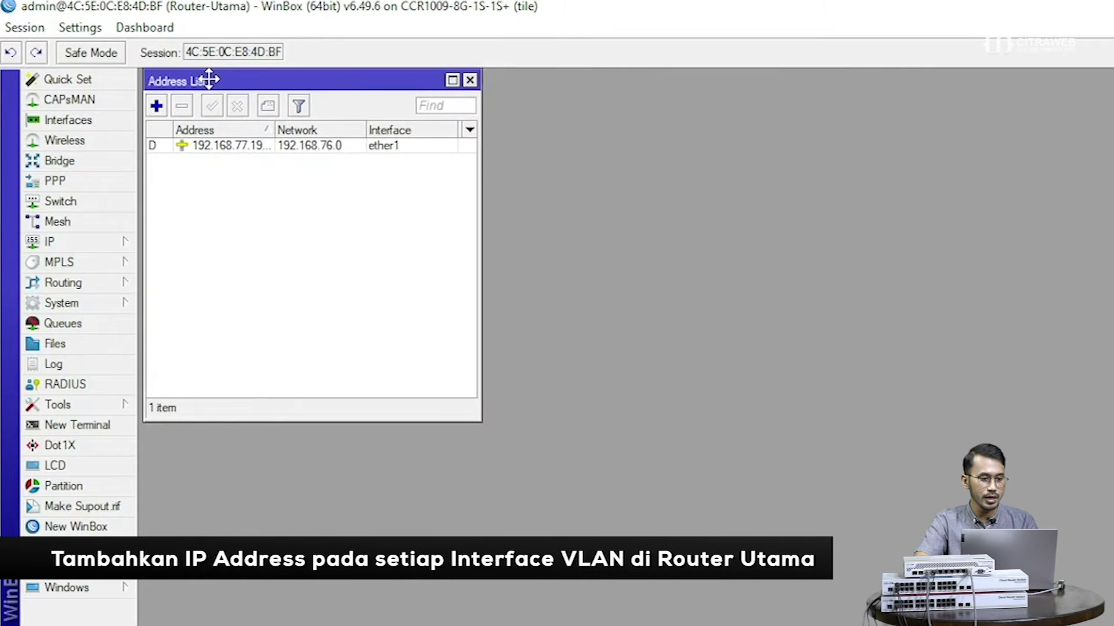
{"action": "left_click_drag", "start_coordinate": [276, 129], "coordinate": [294, 128]}
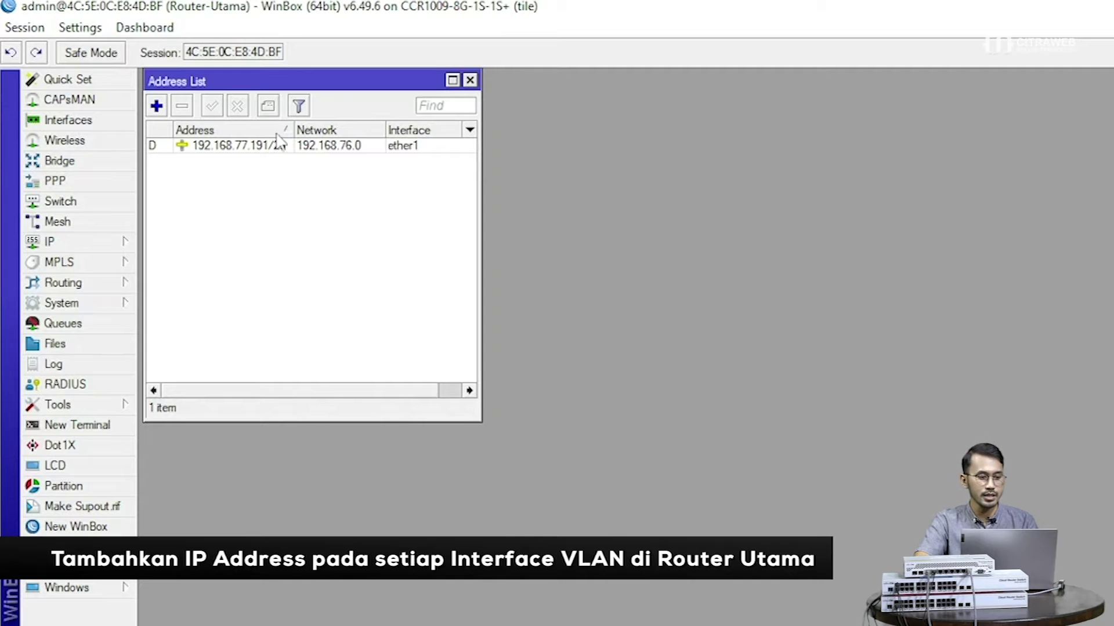
Step: Add the IP address 192.168.100.1/24 on interface vlan100 and apply it
{"action": "left_click", "coordinate": [157, 106]}
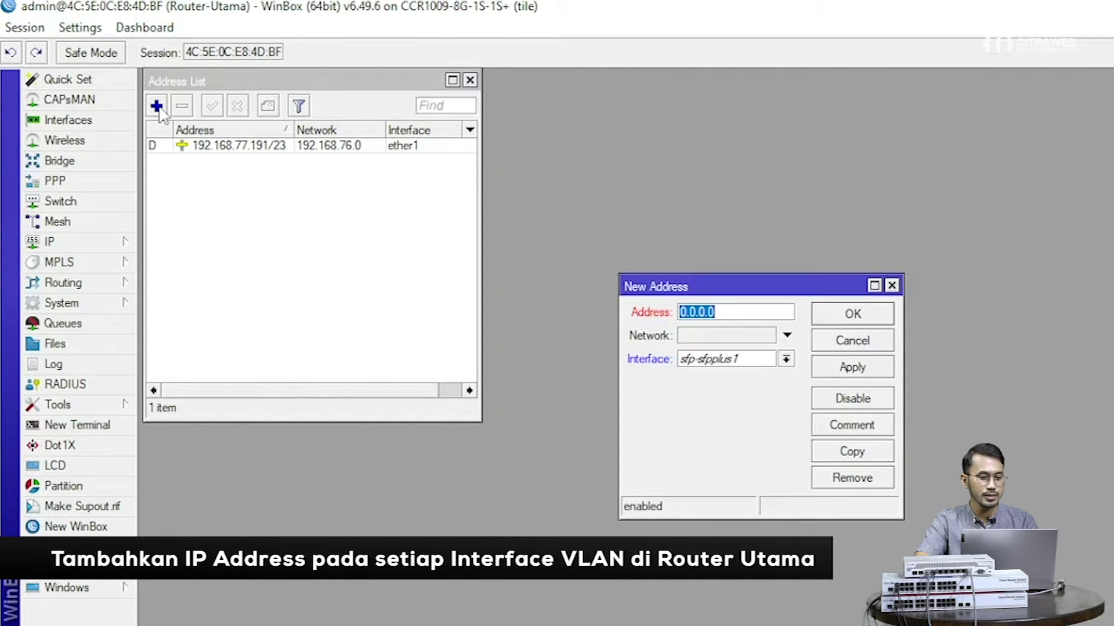
{"action": "left_click_drag", "start_coordinate": [632, 282], "coordinate": [509, 152]}
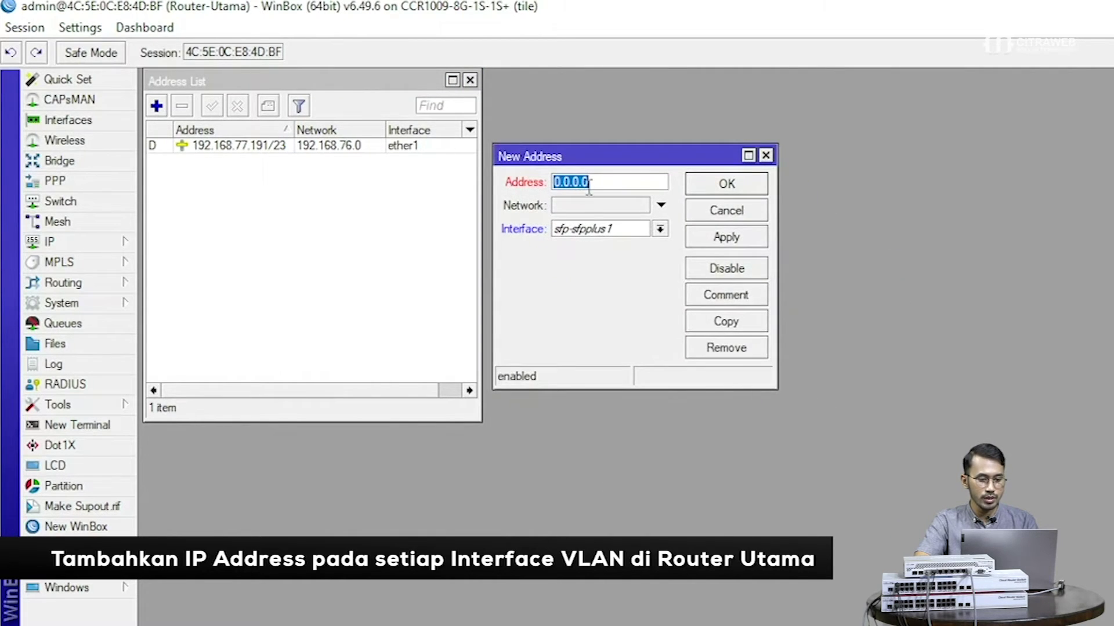
{"action": "type", "text": "192."}
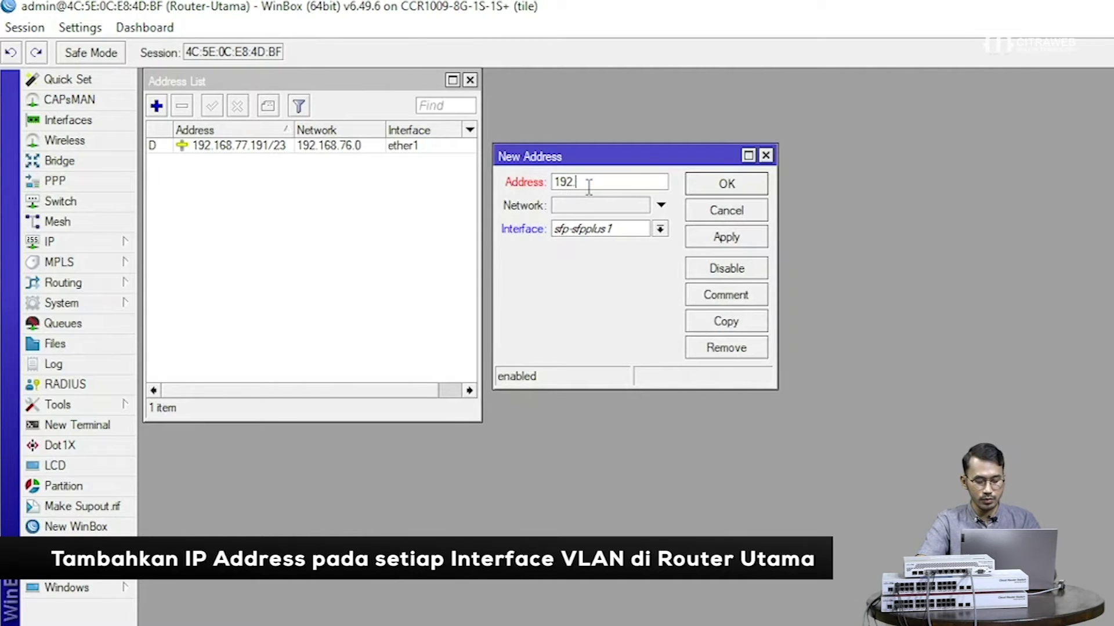
{"action": "type", "text": "168.10"}
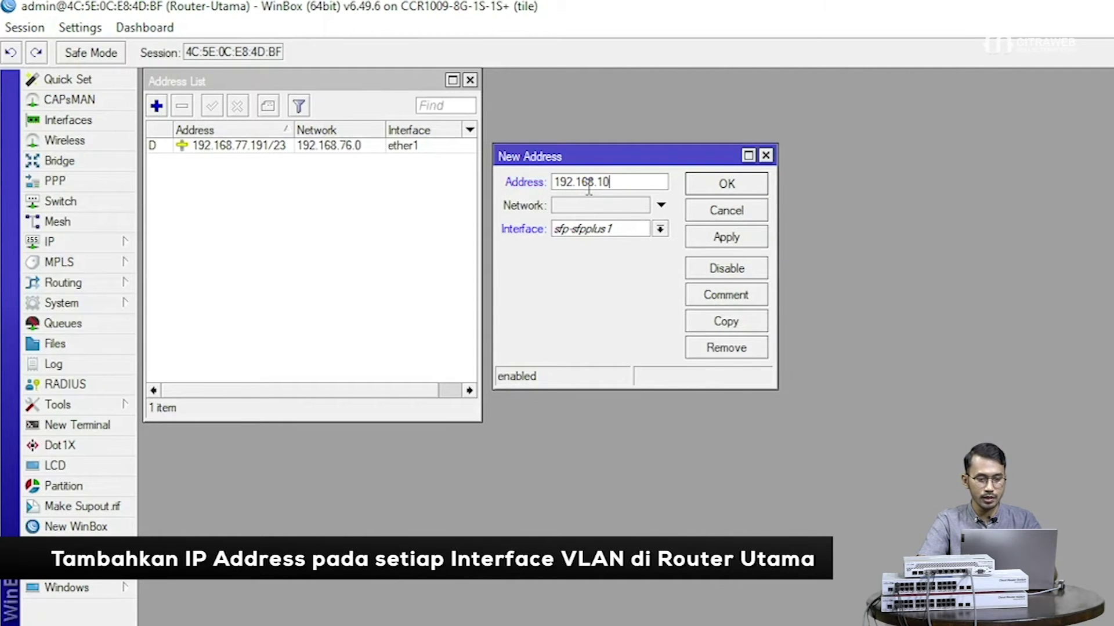
{"action": "type", "text": "0.1/24"}
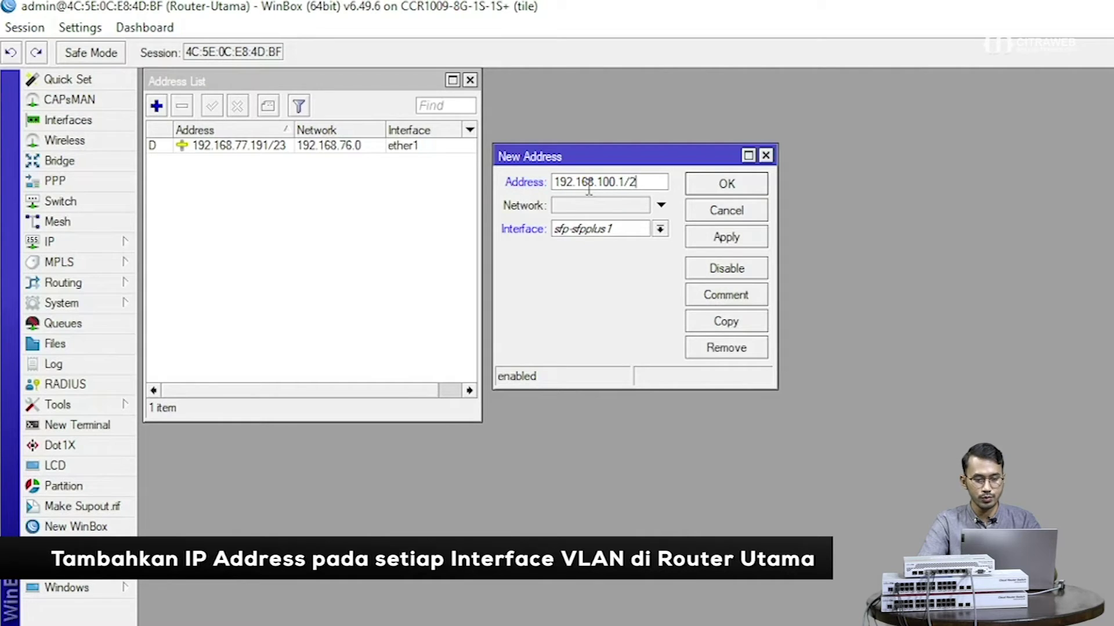
{"action": "left_click", "coordinate": [599, 230]}
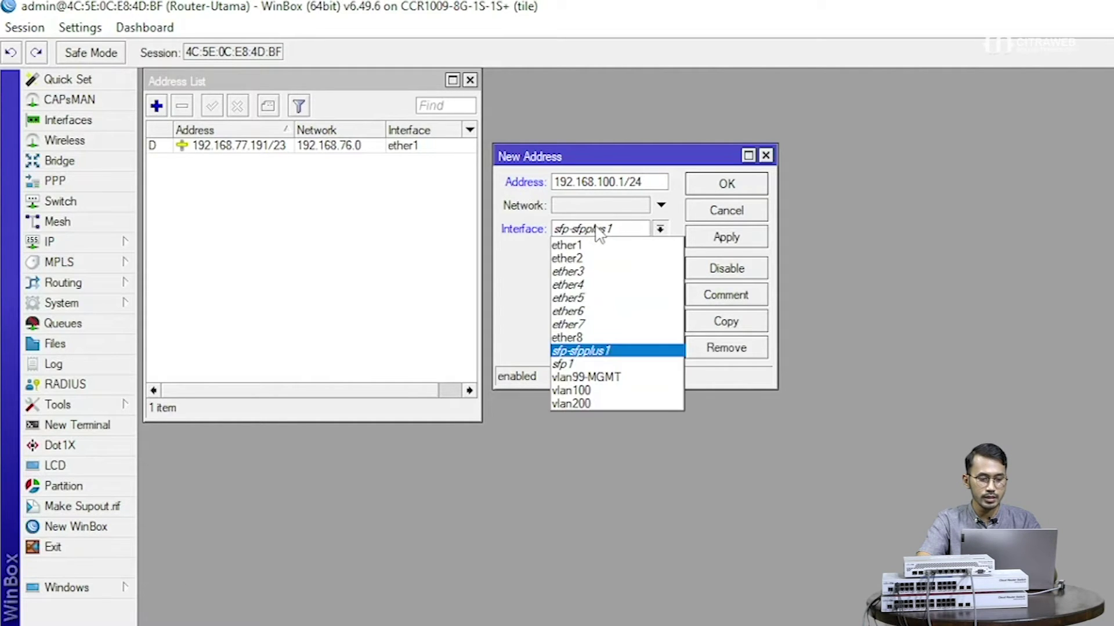
{"action": "left_click", "coordinate": [580, 389]}
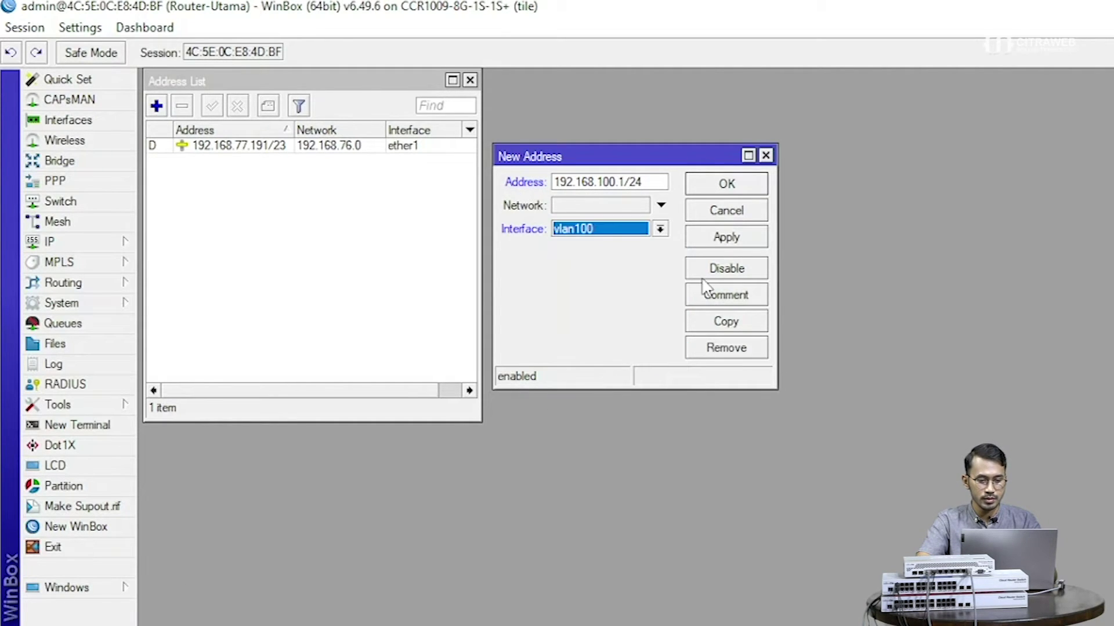
{"action": "left_click", "coordinate": [719, 243]}
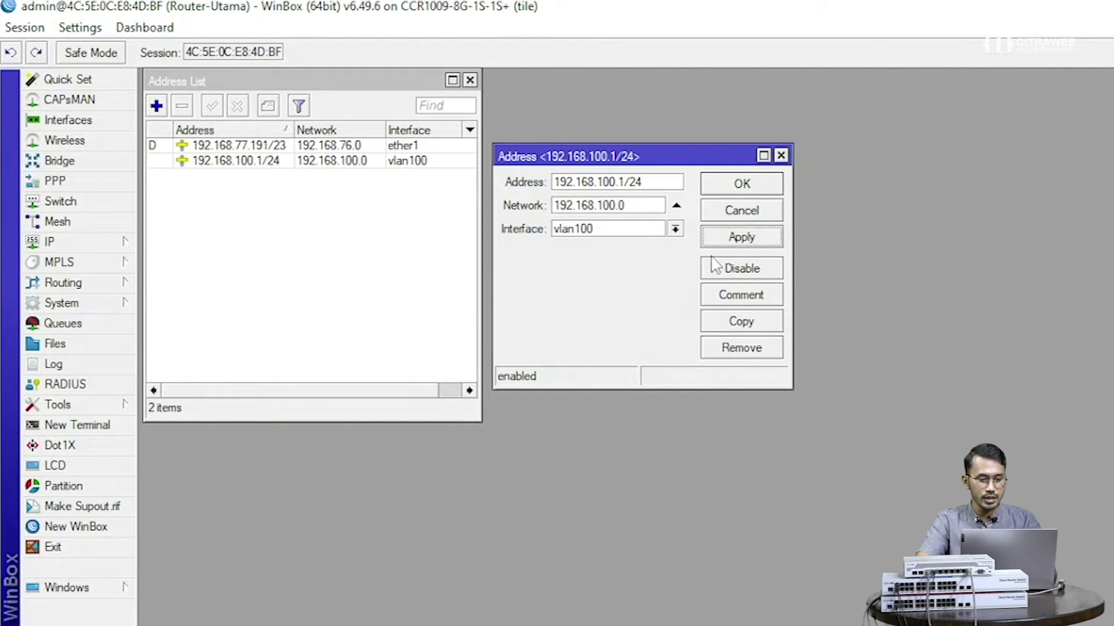
Step: Copy the vlan100 address entry as 192.168.200.1/24 on interface vlan200 and apply it
{"action": "left_click", "coordinate": [740, 321]}
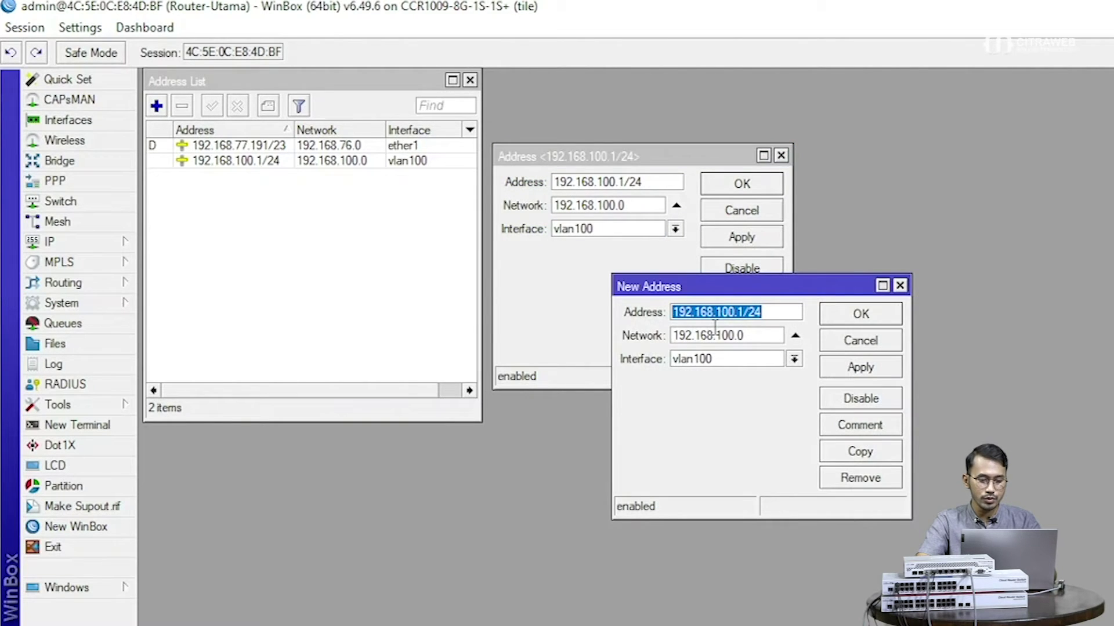
{"action": "left_click", "coordinate": [720, 313]}
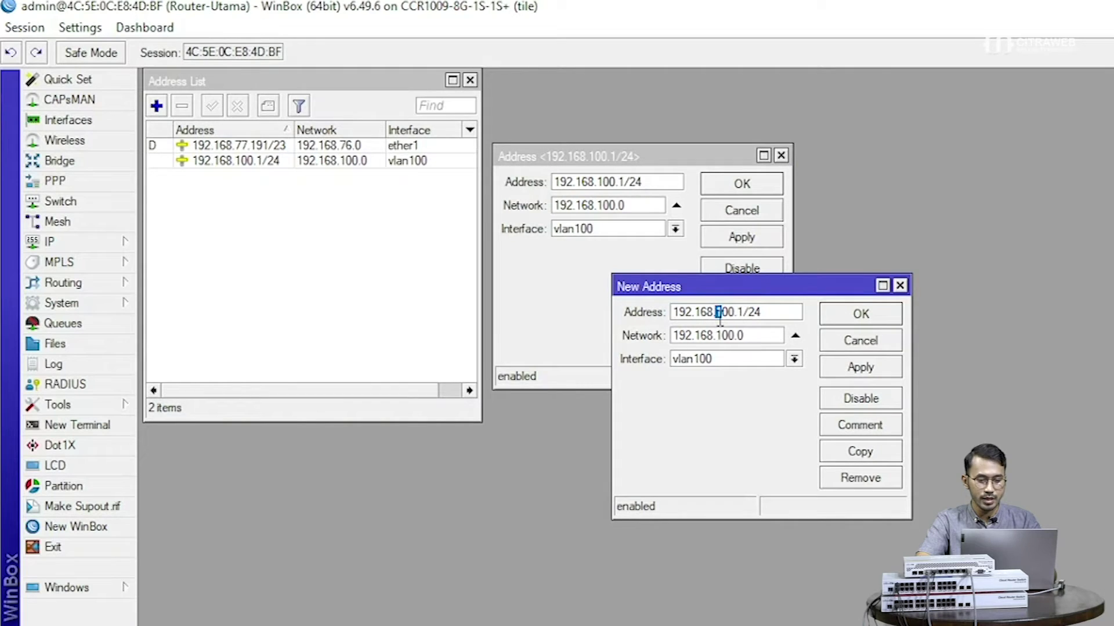
{"action": "type", "text": "2"}
{"action": "left_click", "coordinate": [733, 362]}
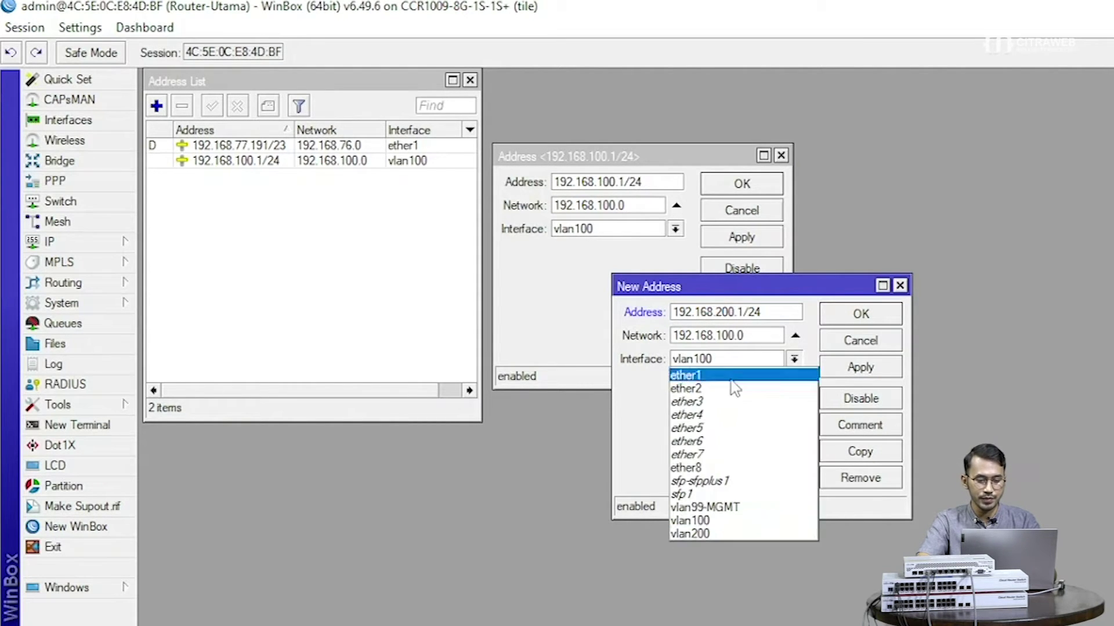
{"action": "left_click", "coordinate": [714, 531]}
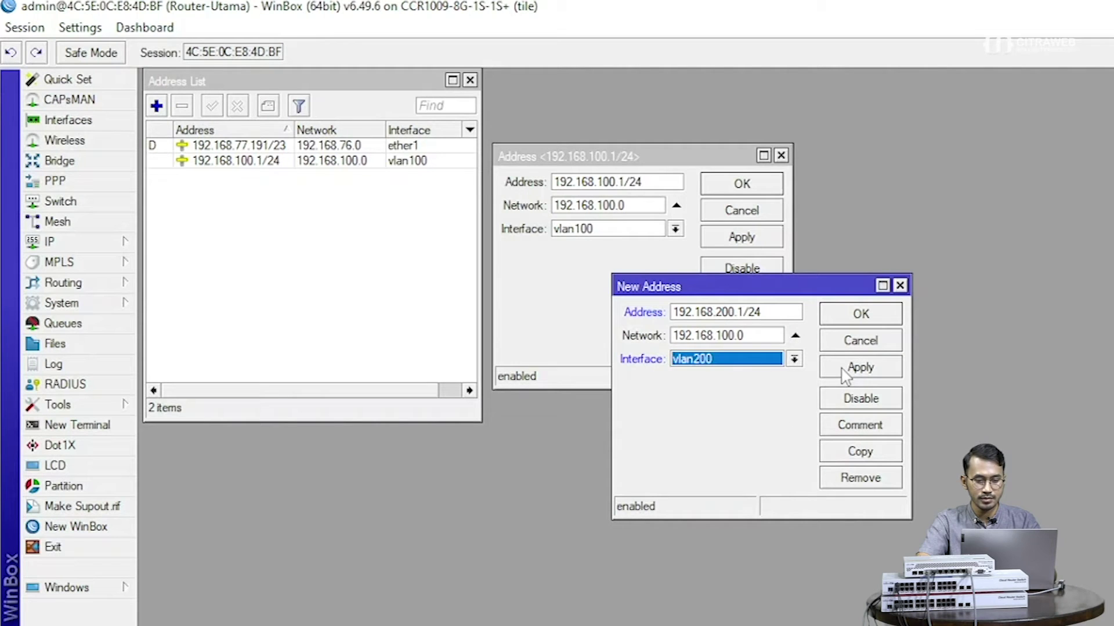
{"action": "left_click", "coordinate": [841, 369]}
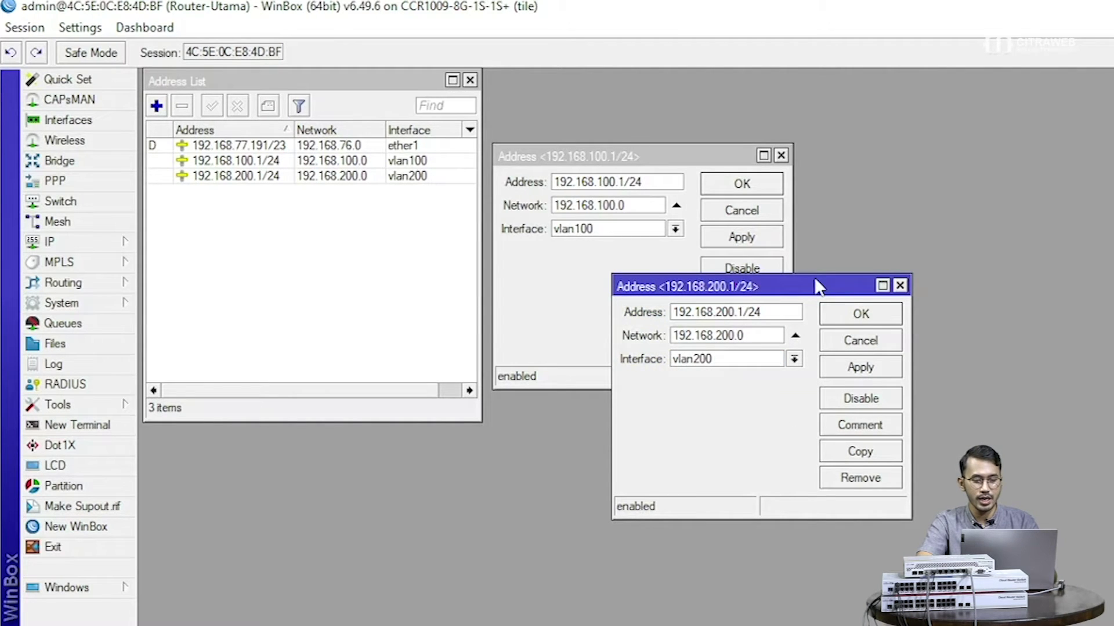
Step: Copy the vlan200 address entry as 192.168.99.1/24 on interface vlan99-MGMT, save it, and close the remaining address dialogs
{"action": "left_click", "coordinate": [881, 452]}
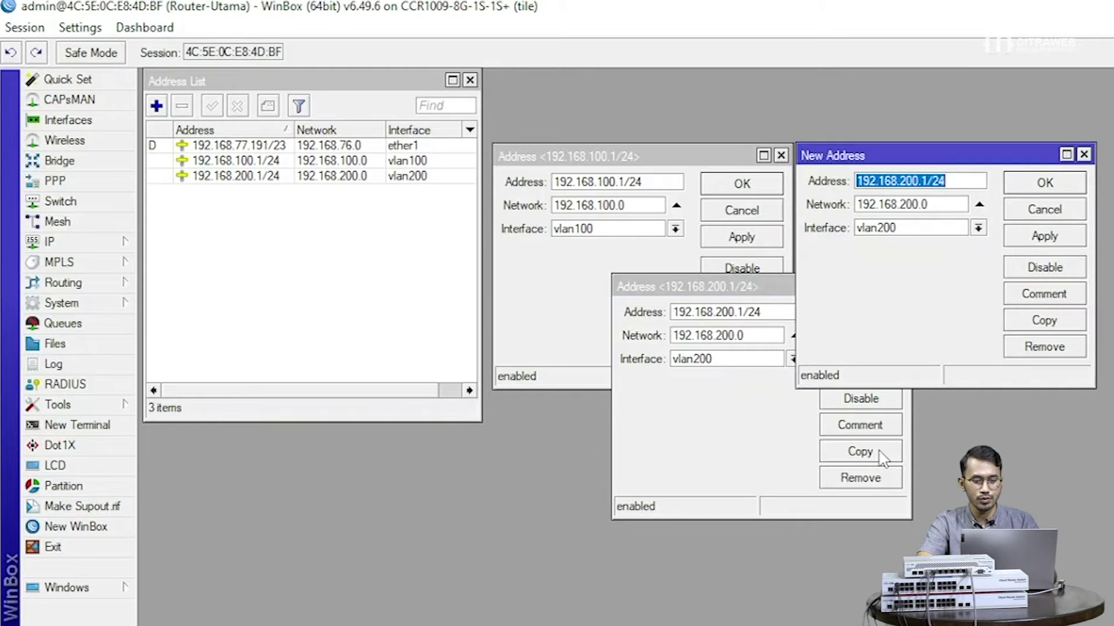
{"action": "left_click", "coordinate": [920, 181]}
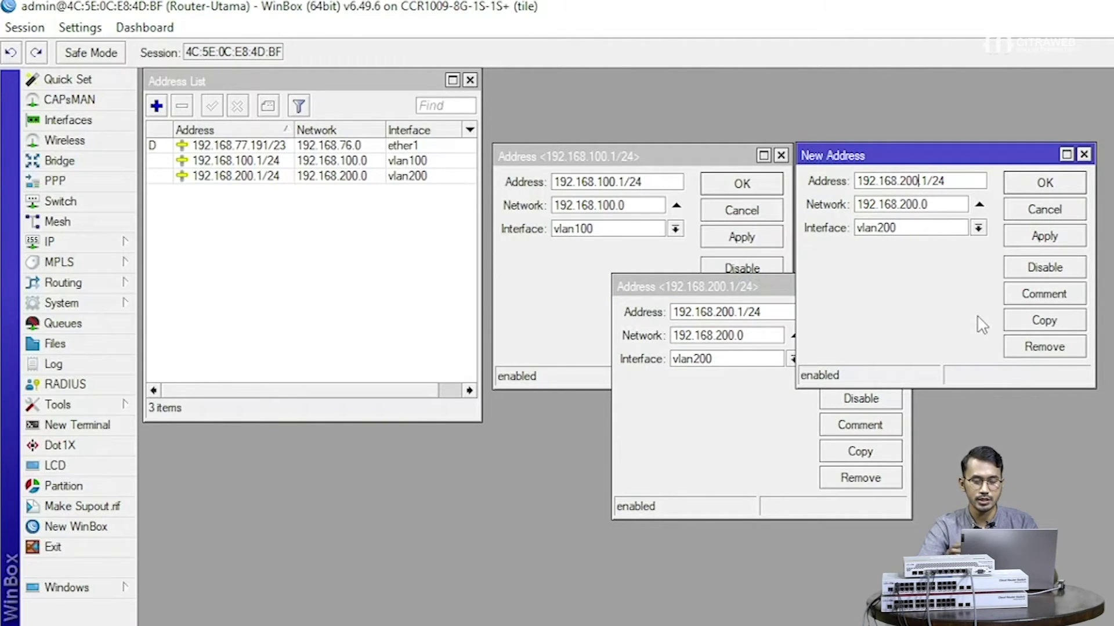
{"action": "key", "text": "BackSpace"}
{"action": "key", "text": "BackSpace"}
{"action": "key", "text": "BackSpace"}
{"action": "type", "text": "99"}
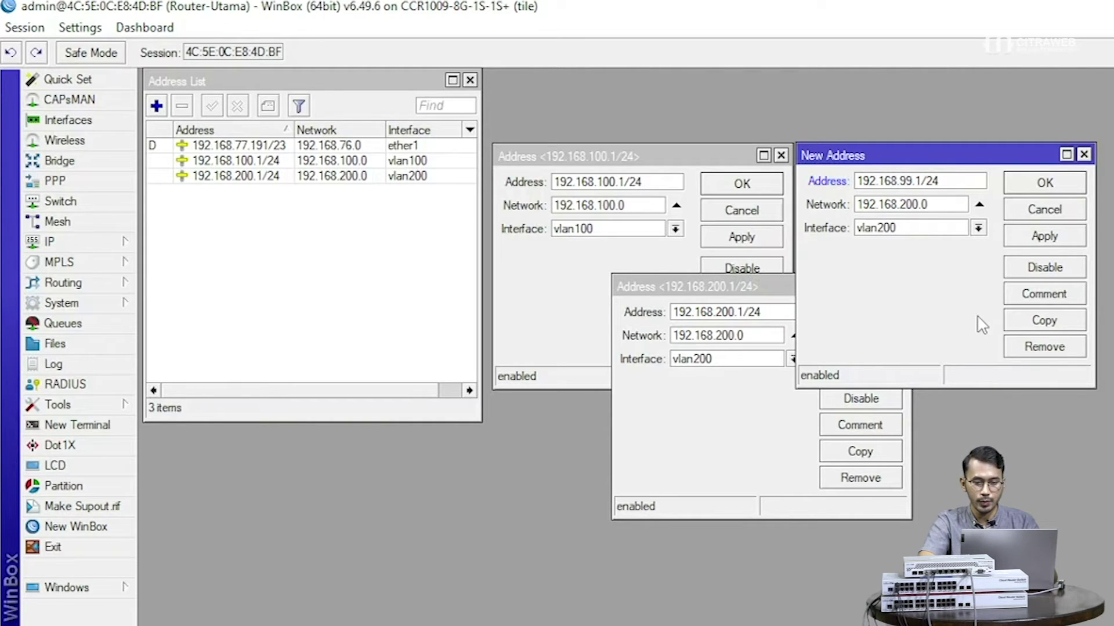
{"action": "left_click", "coordinate": [947, 227]}
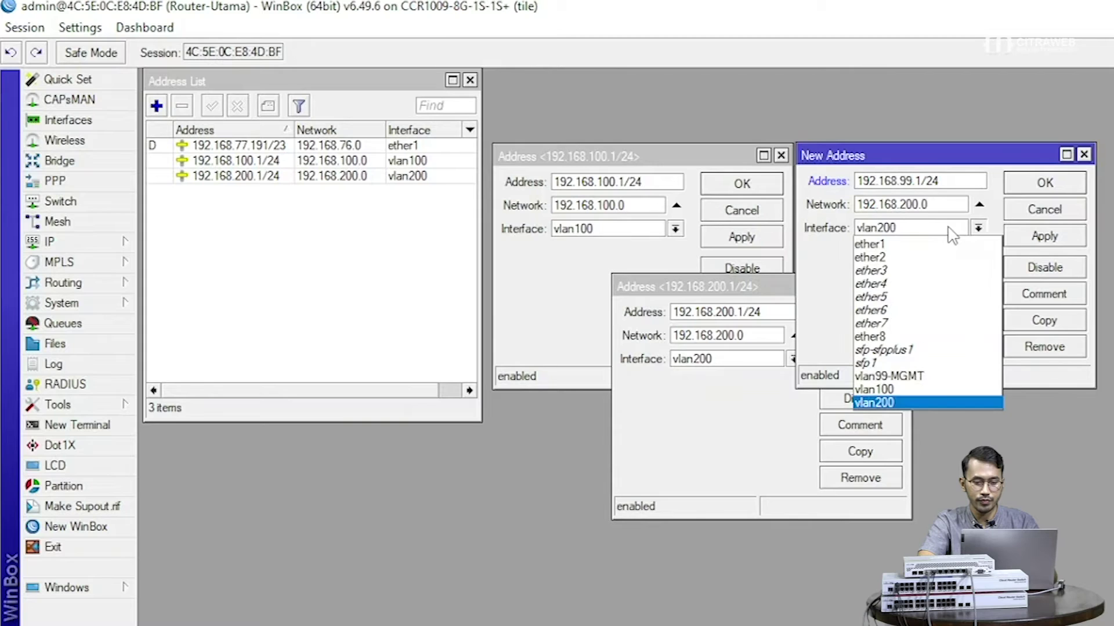
{"action": "left_click", "coordinate": [916, 376]}
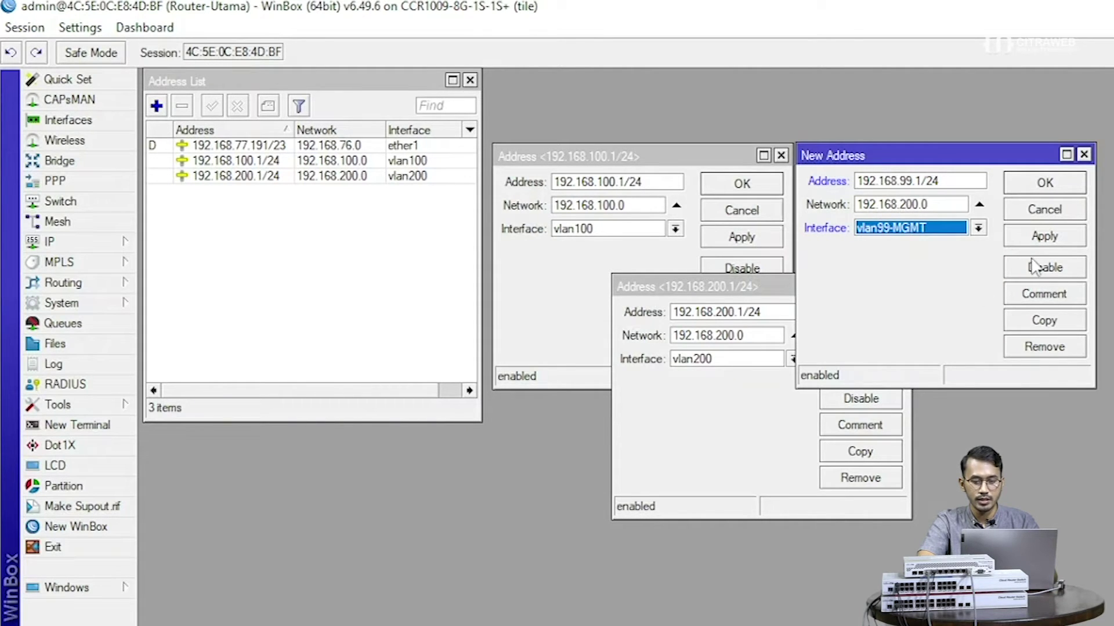
{"action": "left_click", "coordinate": [1042, 237]}
{"action": "left_click", "coordinate": [1040, 191]}
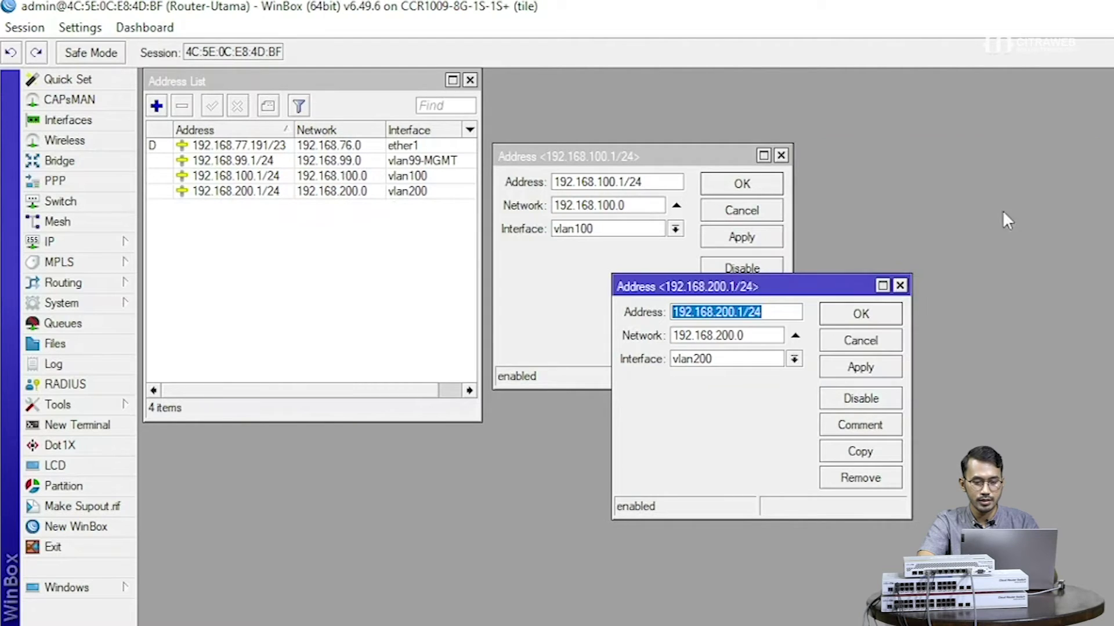
{"action": "left_click", "coordinate": [859, 313]}
{"action": "left_click", "coordinate": [742, 183]}
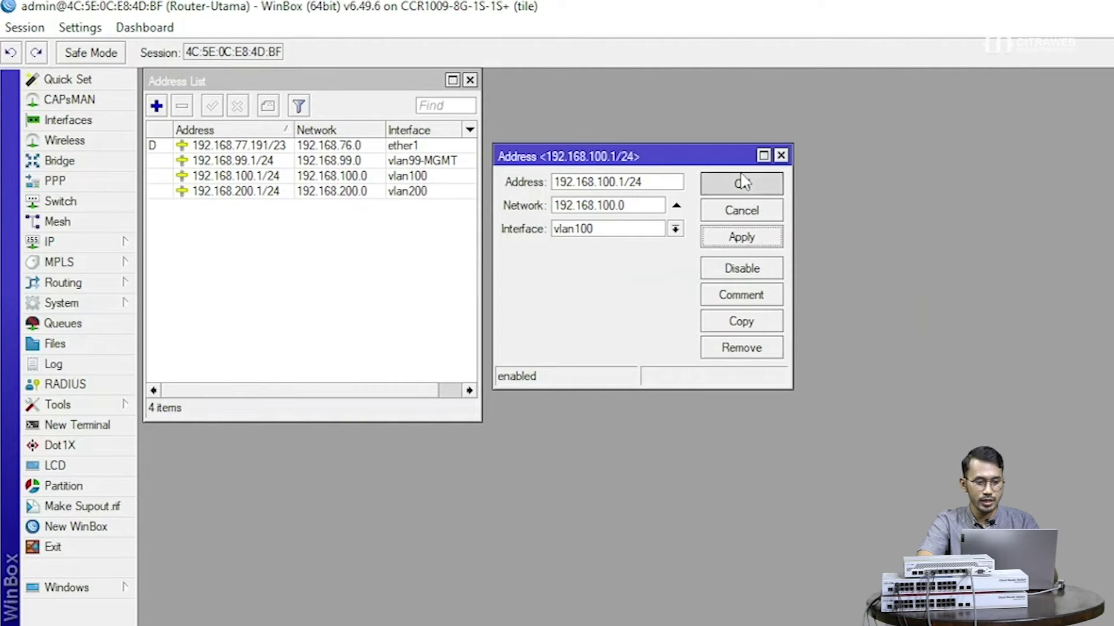
Step: Highlight the three VLAN addresses in the address list for review, then clear the selection and close the list
{"action": "left_click", "coordinate": [259, 162]}
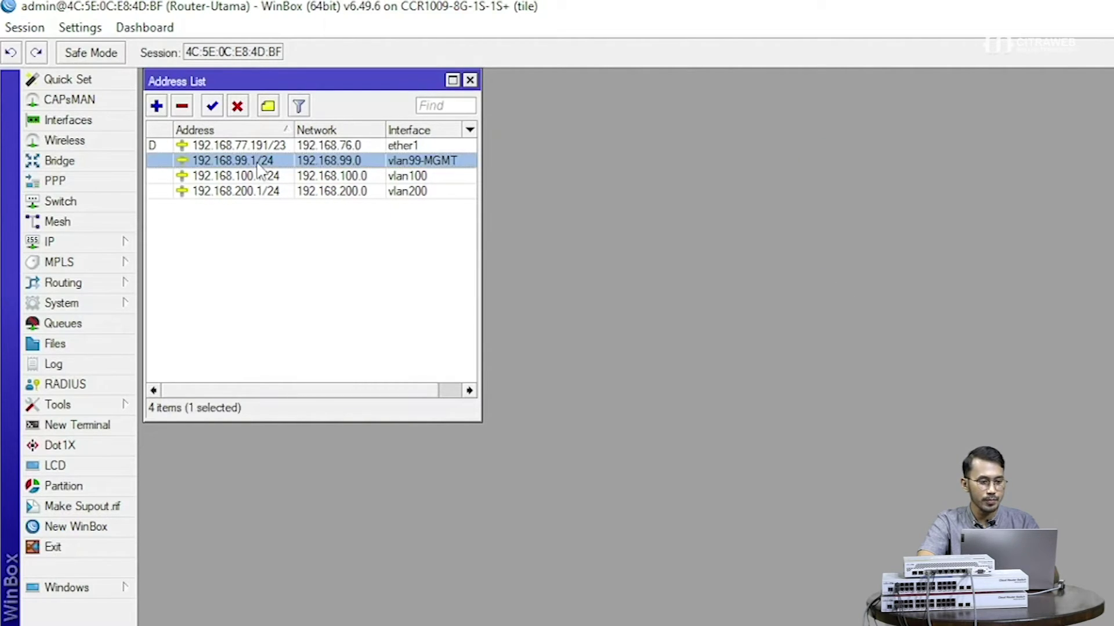
{"action": "left_click", "coordinate": [255, 192], "text": "shift"}
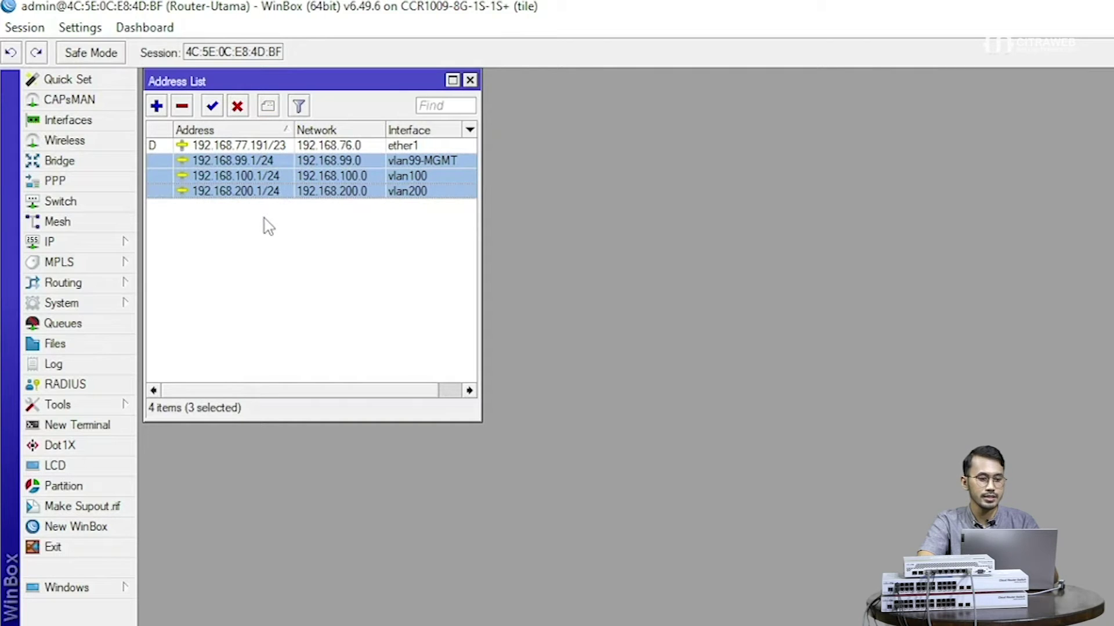
{"action": "left_click", "coordinate": [265, 218]}
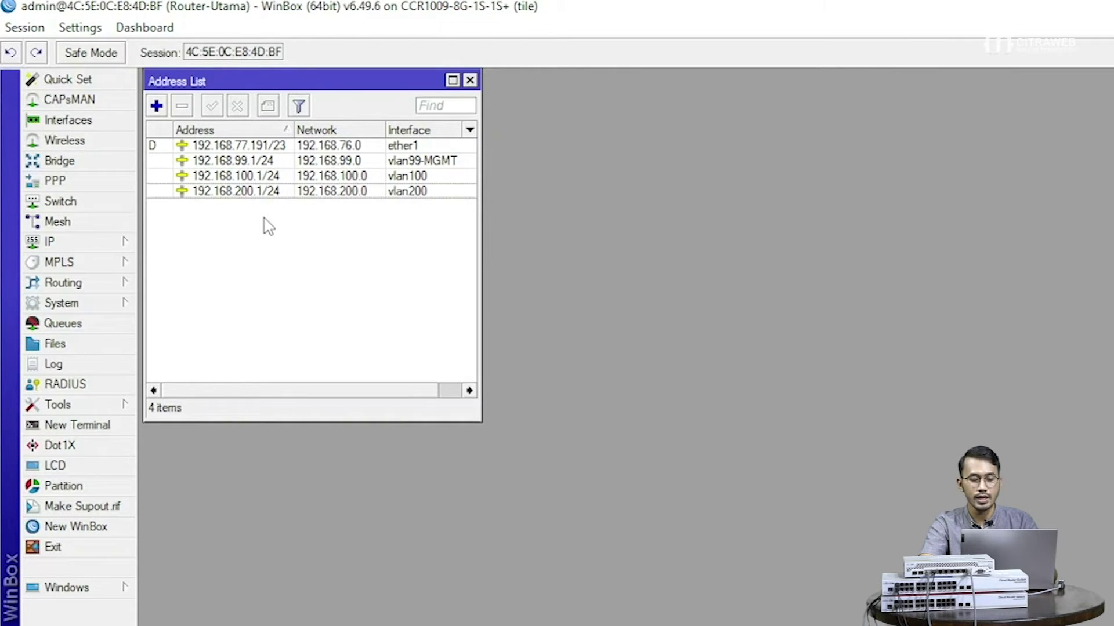
{"action": "key", "text": "Escape"}
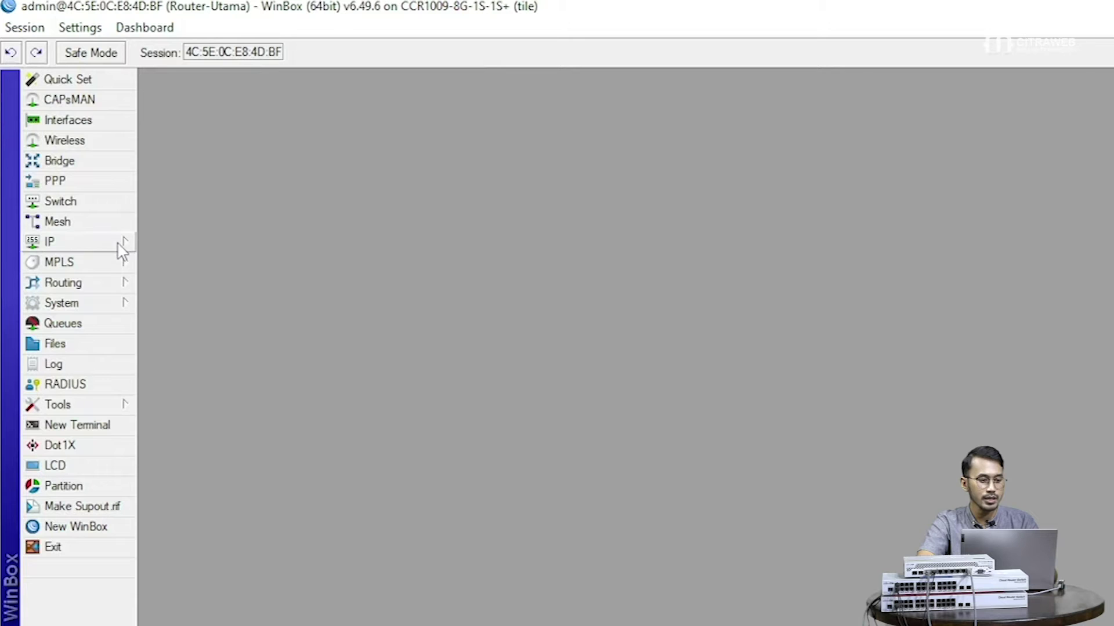
Step: Open the DHCP server list and start DHCP Setup with vlan100 as the server interface
{"action": "left_click", "coordinate": [122, 243]}
{"action": "left_click", "coordinate": [181, 332]}
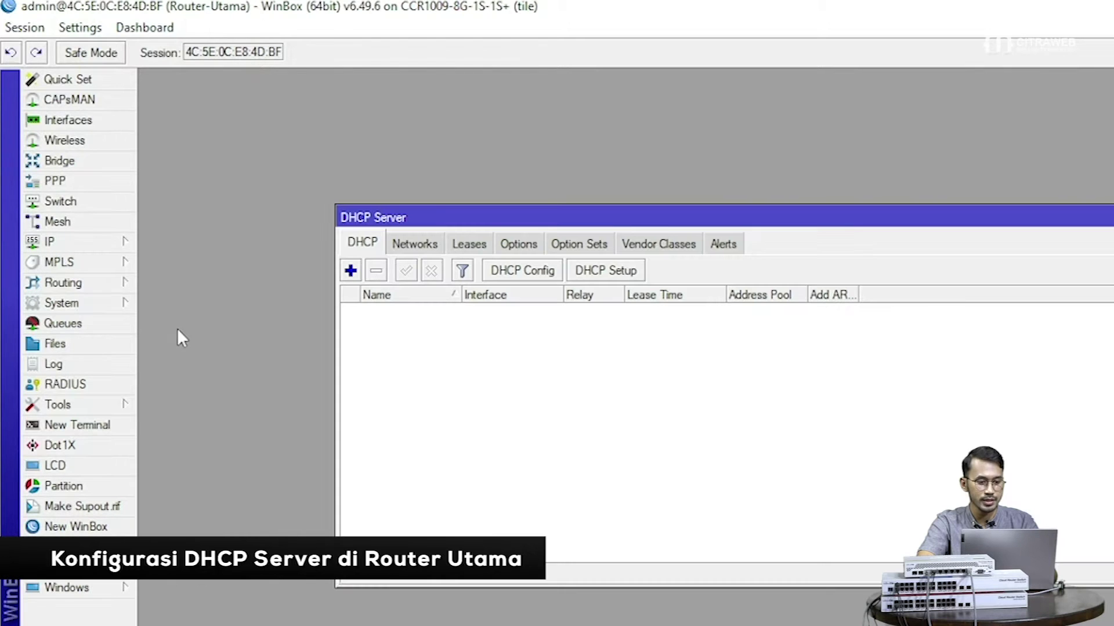
{"action": "left_click_drag", "start_coordinate": [354, 217], "coordinate": [167, 85]}
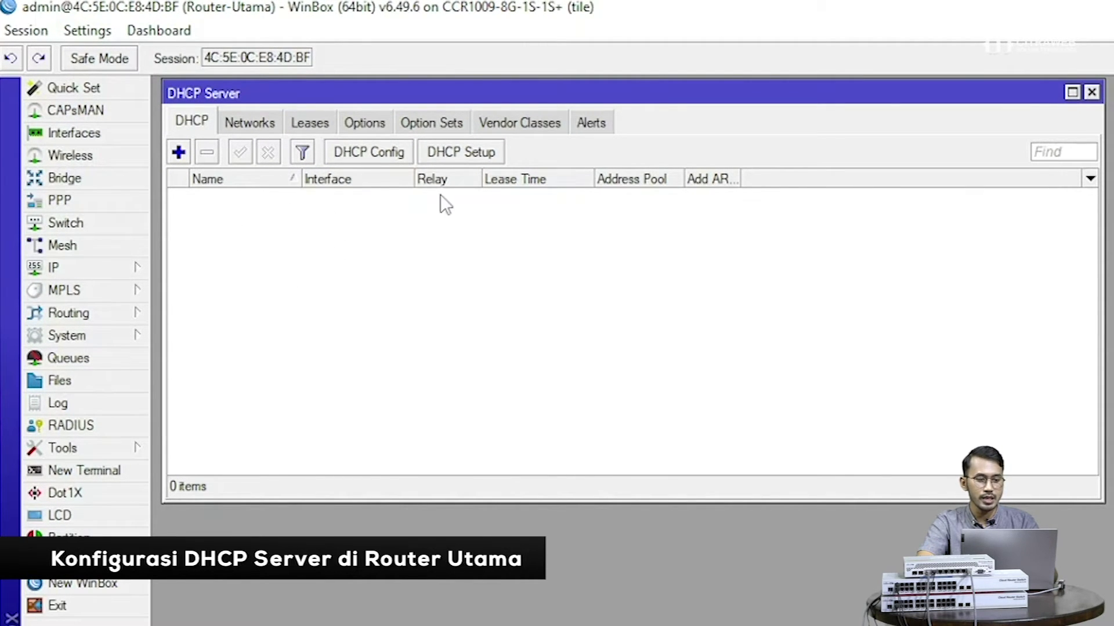
{"action": "left_click", "coordinate": [462, 152]}
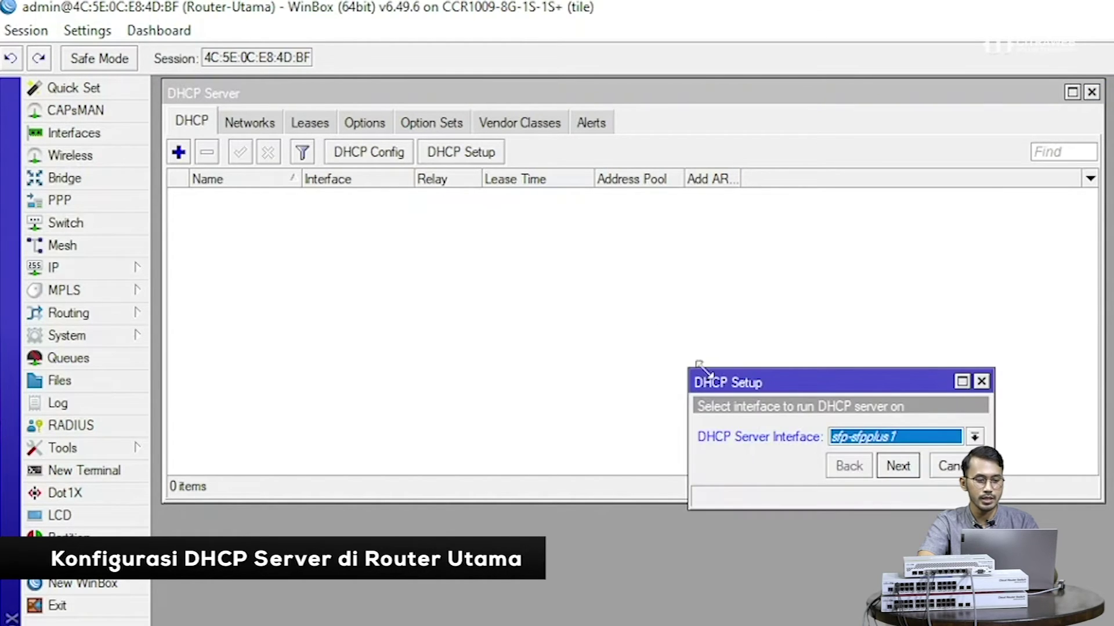
{"action": "left_click_drag", "start_coordinate": [705, 374], "coordinate": [283, 208]}
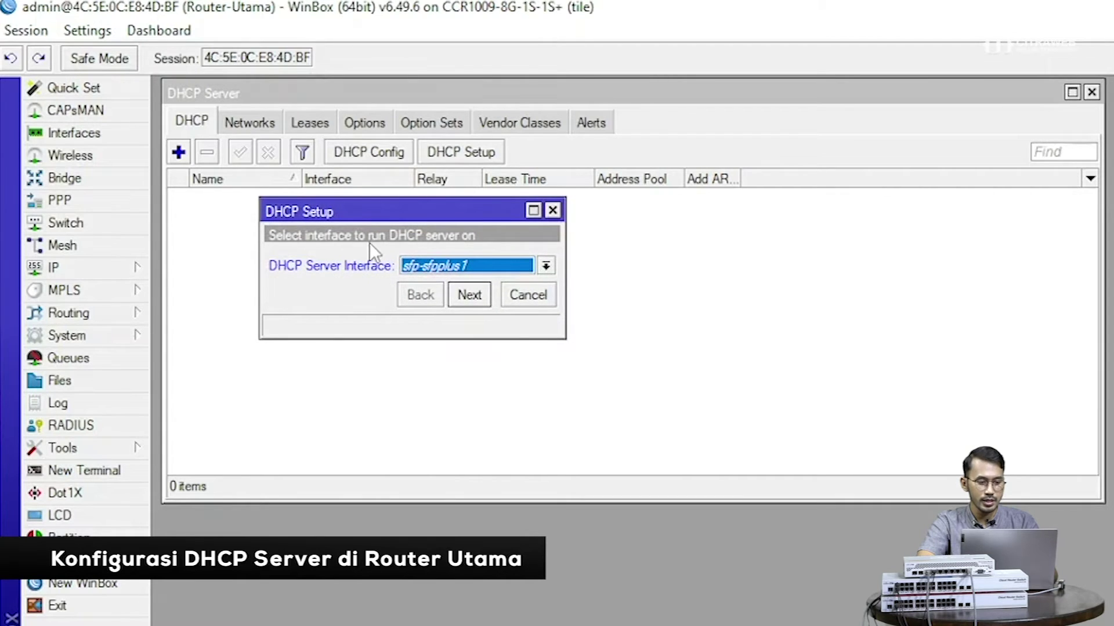
{"action": "left_click", "coordinate": [446, 267]}
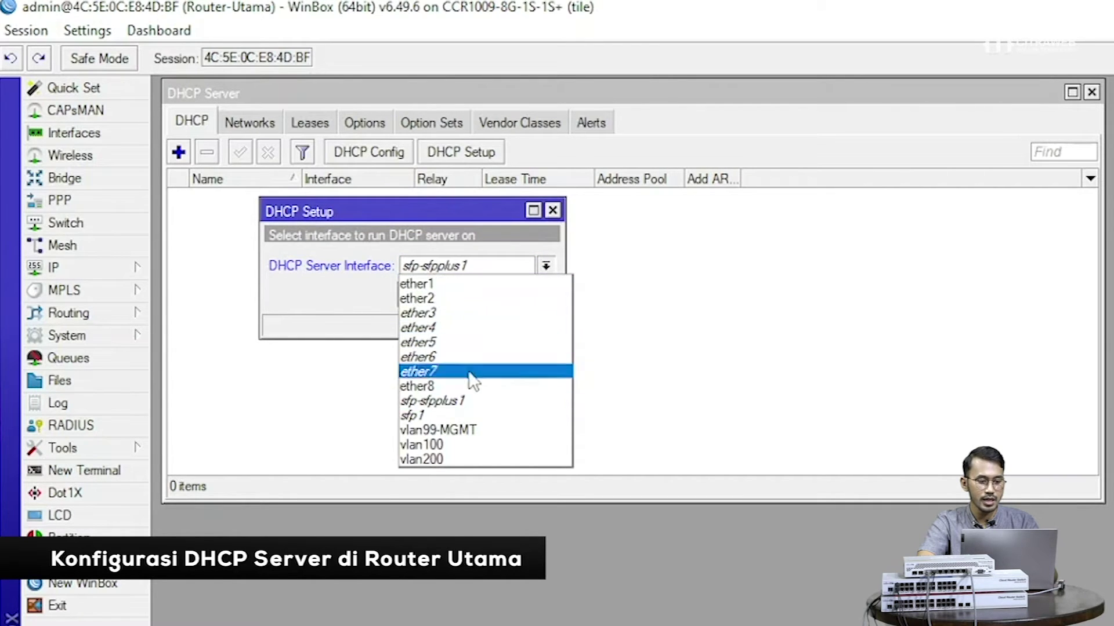
{"action": "left_click", "coordinate": [467, 440]}
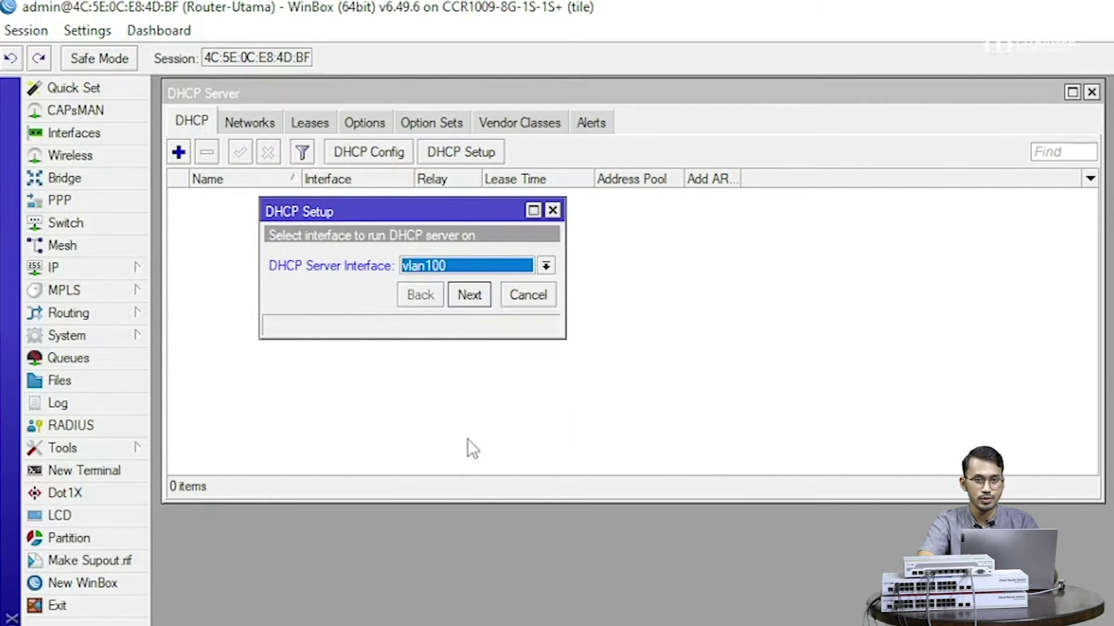
Step: Complete DHCP Setup with network 192.168.100.0/24, gateway 192.168.100.1, pool ending at 192.168.100.254, the default DNS server and lease time 00:10:00
{"action": "left_click", "coordinate": [479, 302]}
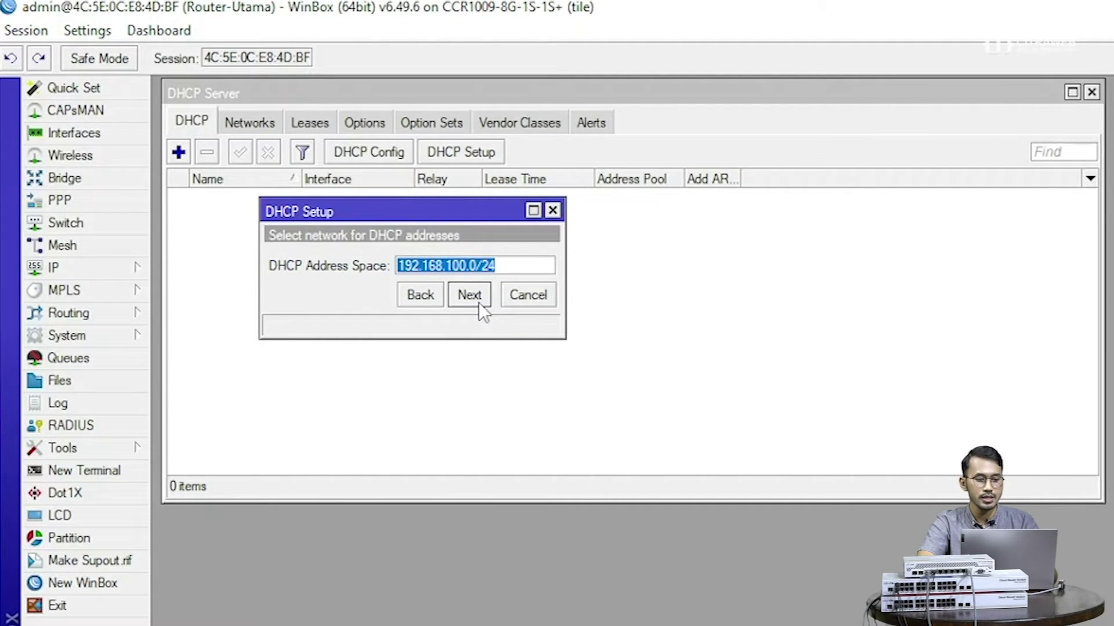
{"action": "left_click", "coordinate": [478, 301]}
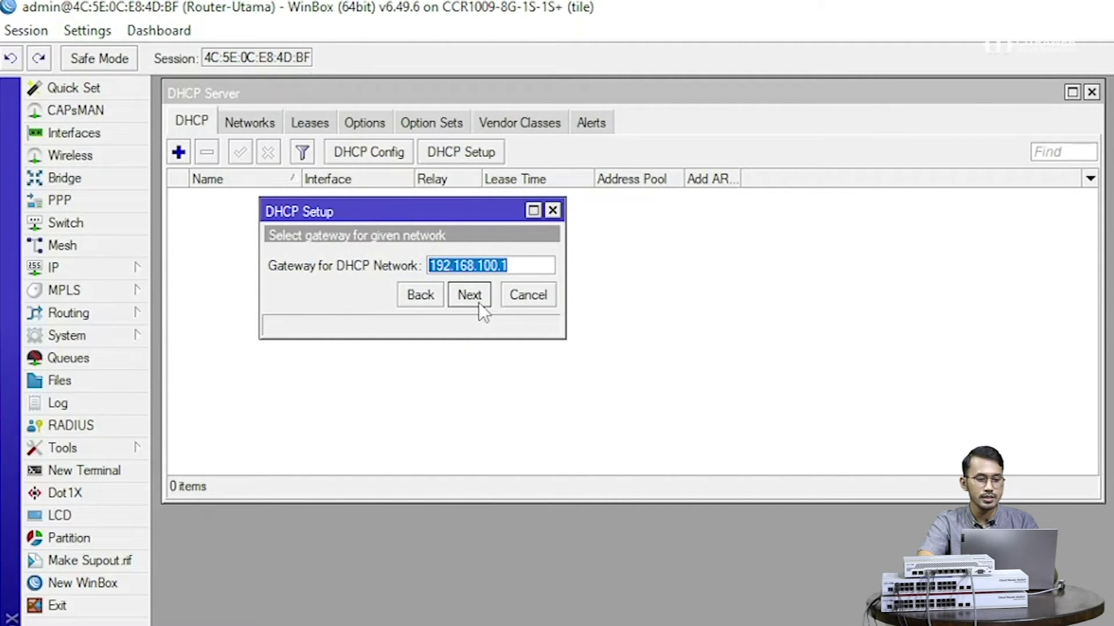
{"action": "left_click", "coordinate": [479, 302]}
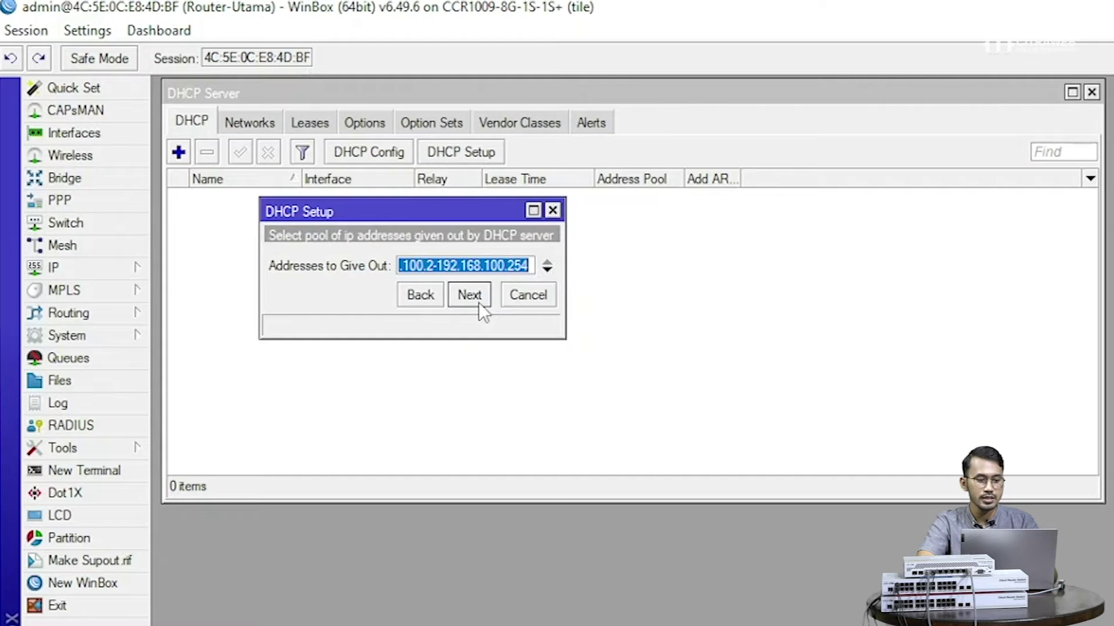
{"action": "left_click", "coordinate": [478, 301]}
{"action": "left_click", "coordinate": [479, 301]}
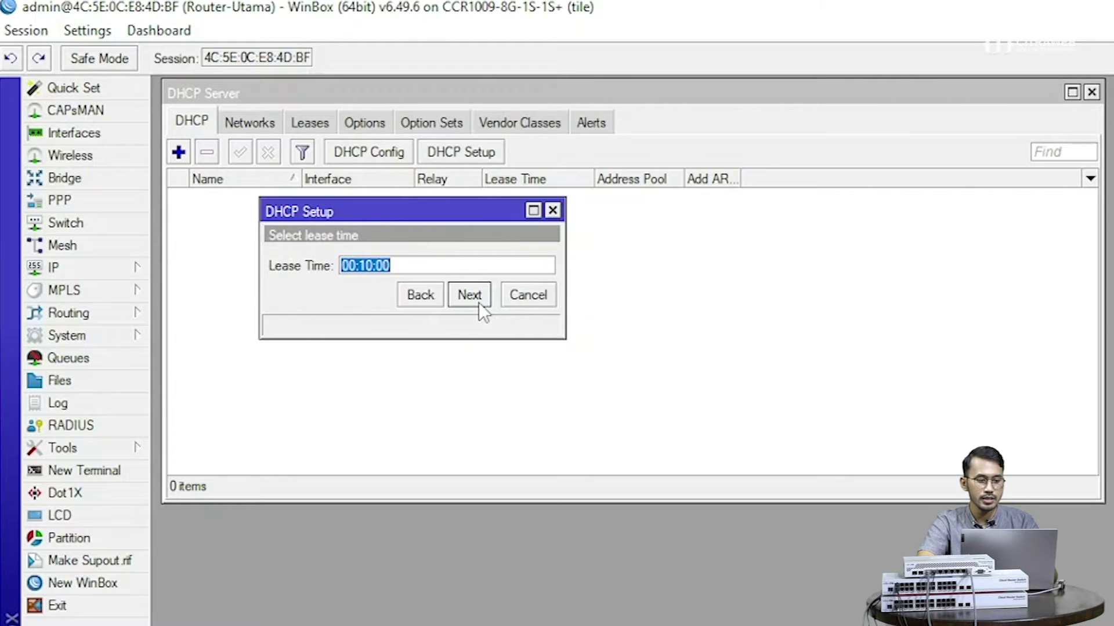
{"action": "left_click", "coordinate": [479, 302]}
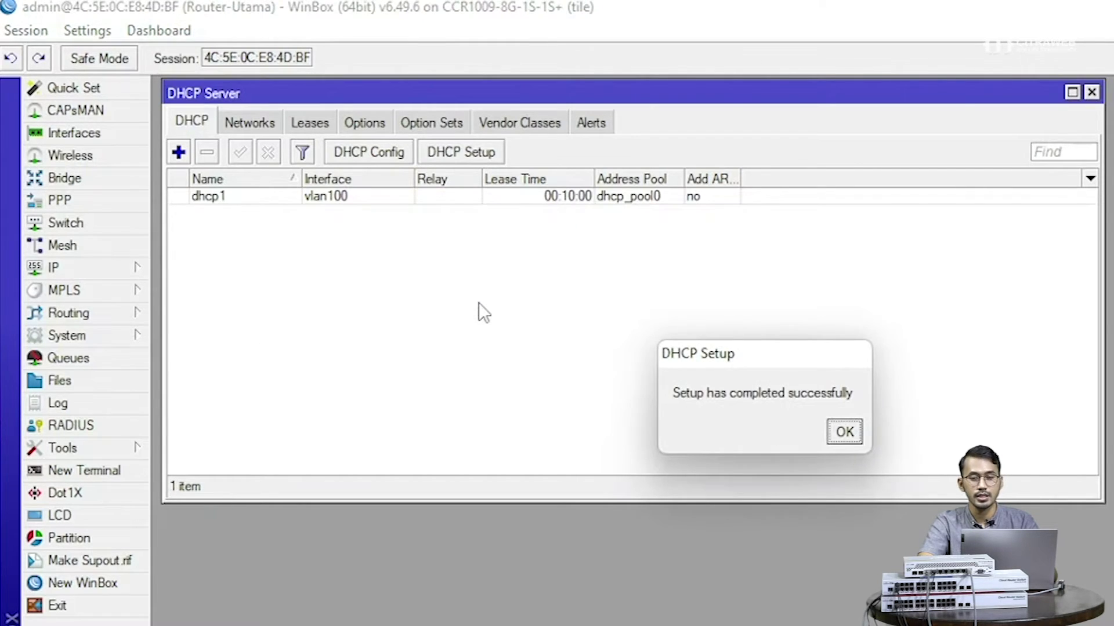
{"action": "left_click", "coordinate": [844, 432]}
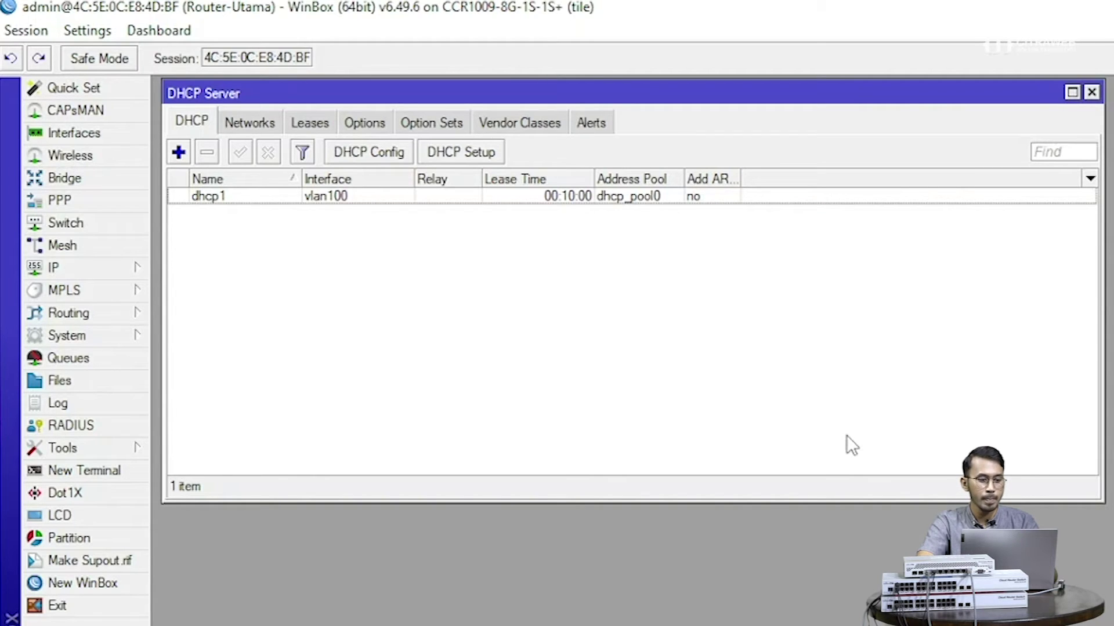
Step: Start another DHCP Setup with vlan200 as the DHCP server interface and continue to its address space
{"action": "left_click", "coordinate": [346, 196]}
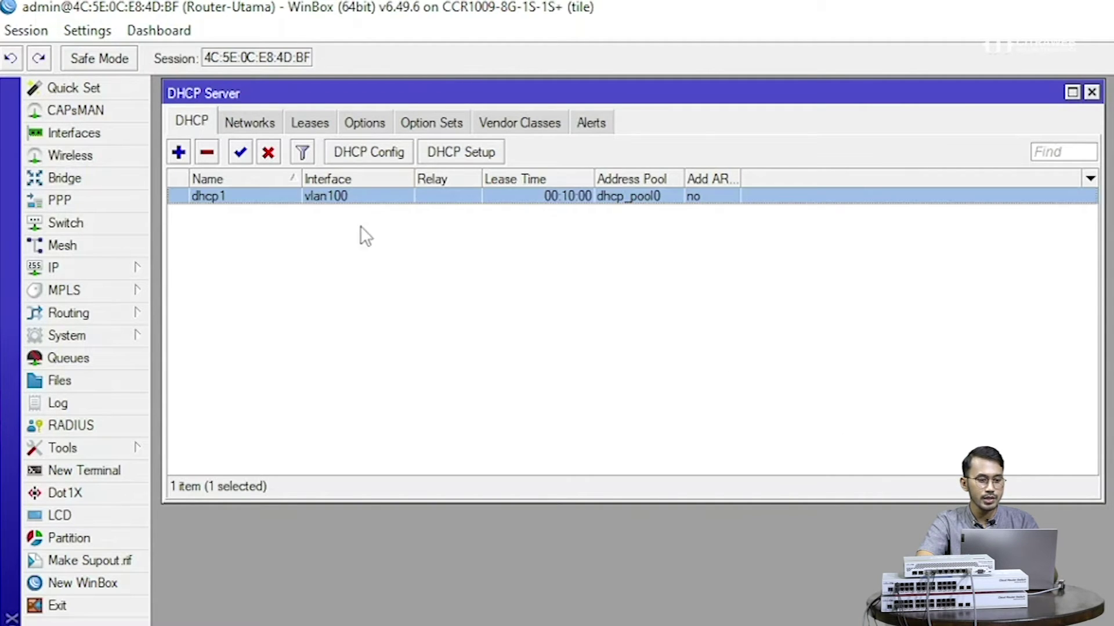
{"action": "left_click", "coordinate": [453, 154]}
{"action": "left_click", "coordinate": [475, 266]}
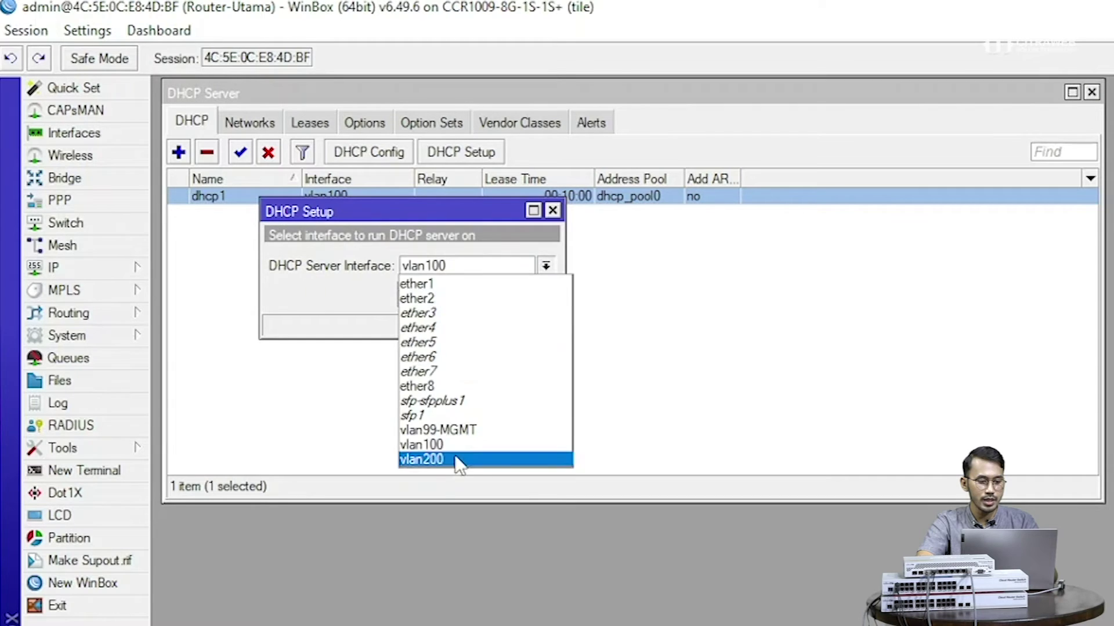
{"action": "left_click", "coordinate": [455, 459]}
{"action": "left_click", "coordinate": [471, 294]}
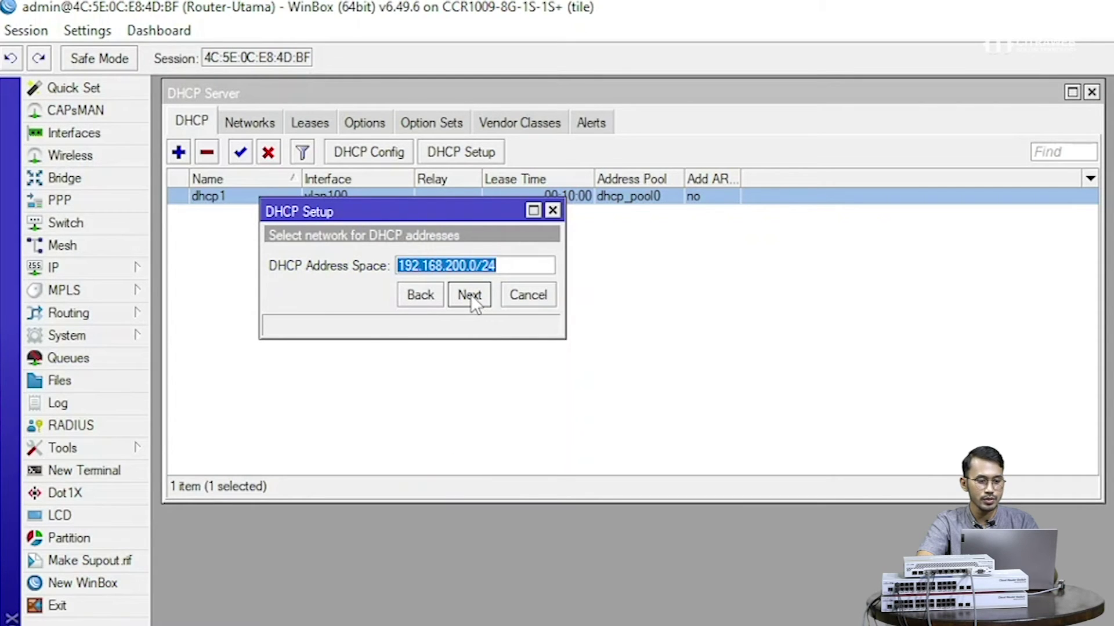
Step: Complete DHCP Setup with network 192.168.200.0/24, gateway 192.168.200.1, pool 192.168.200.2-192.168.200.254, DNS server 192.168.76.1 and lease time 00:10:00
{"action": "left_click", "coordinate": [454, 294]}
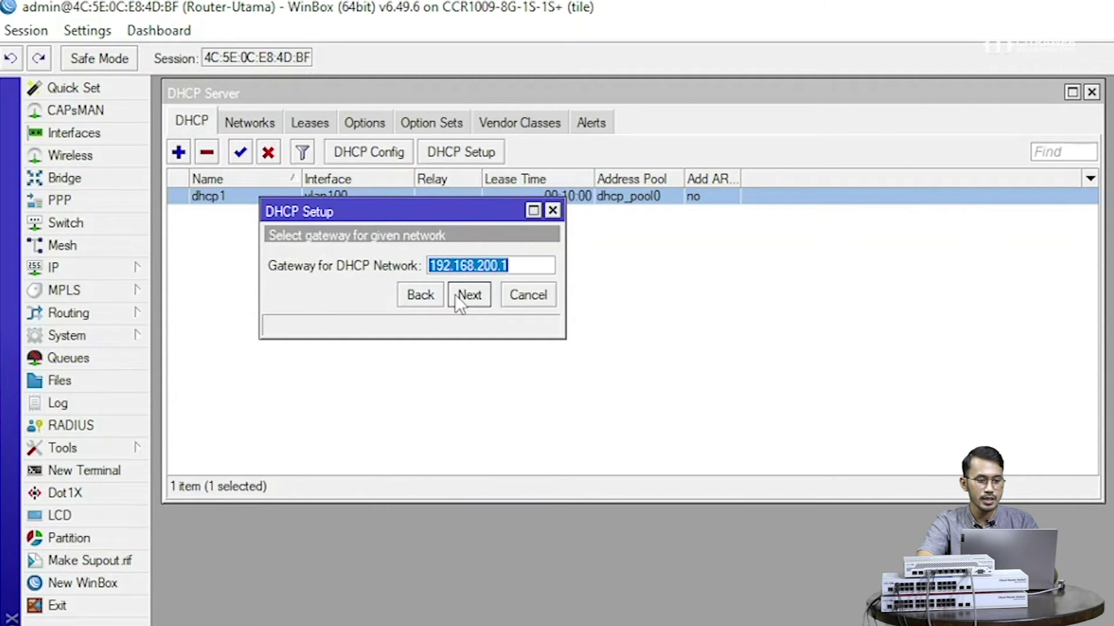
{"action": "left_click", "coordinate": [471, 304]}
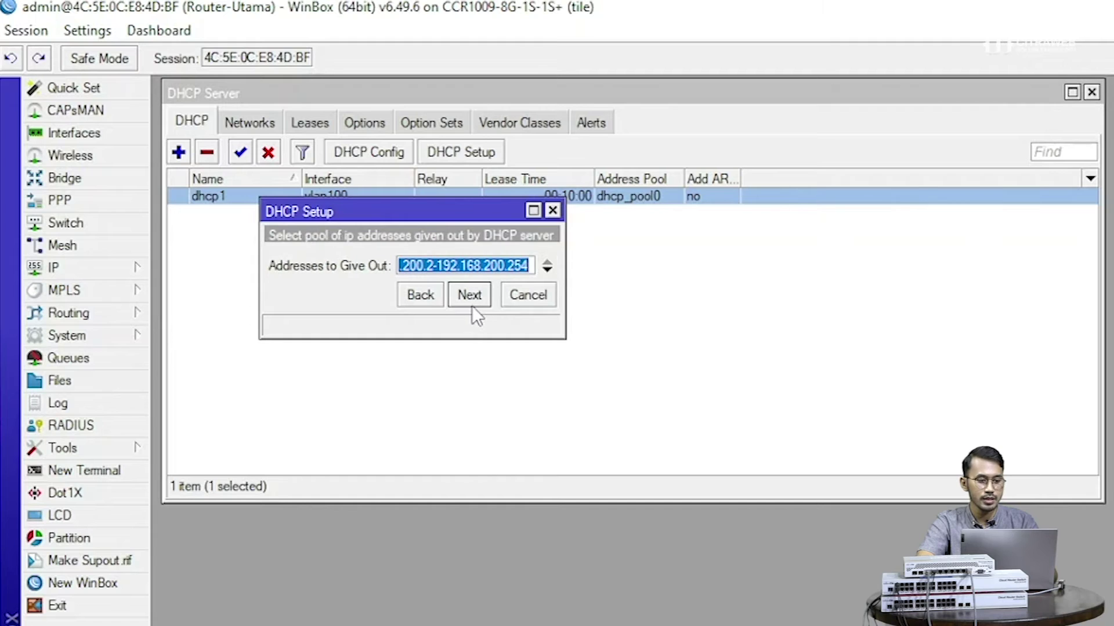
{"action": "left_click_drag", "start_coordinate": [563, 338], "coordinate": [636, 346]}
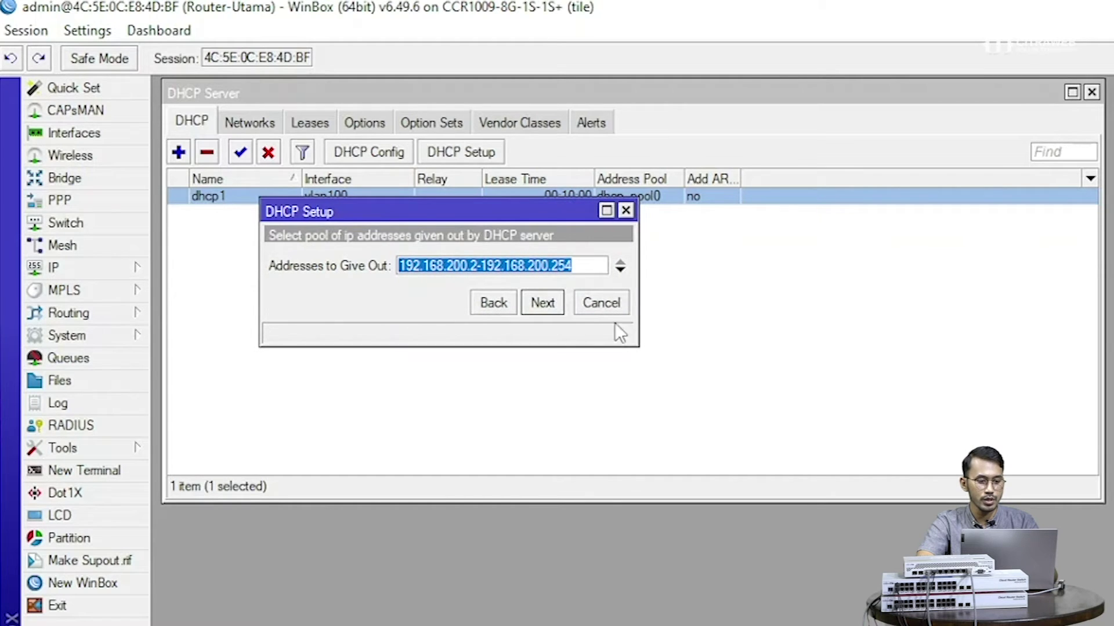
{"action": "left_click", "coordinate": [540, 303]}
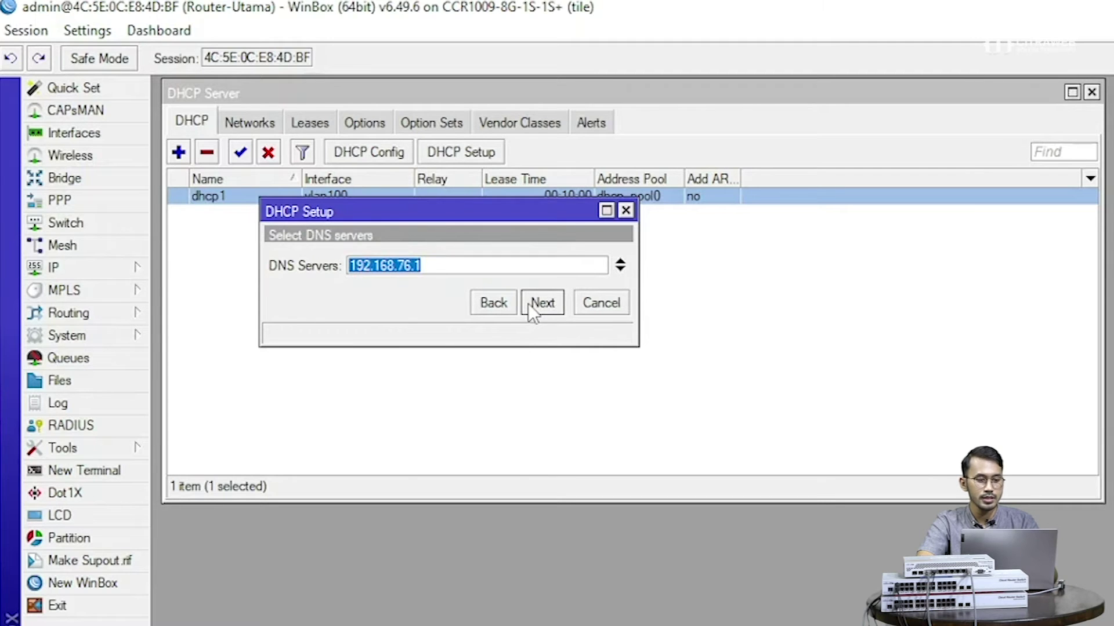
{"action": "left_click", "coordinate": [543, 302]}
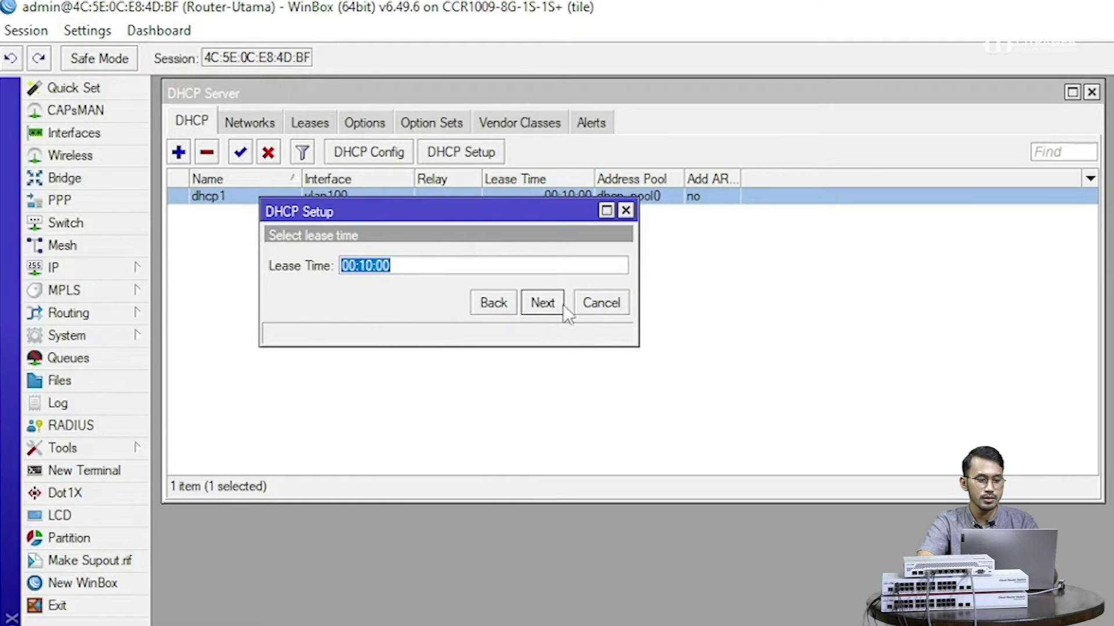
{"action": "left_click", "coordinate": [549, 313]}
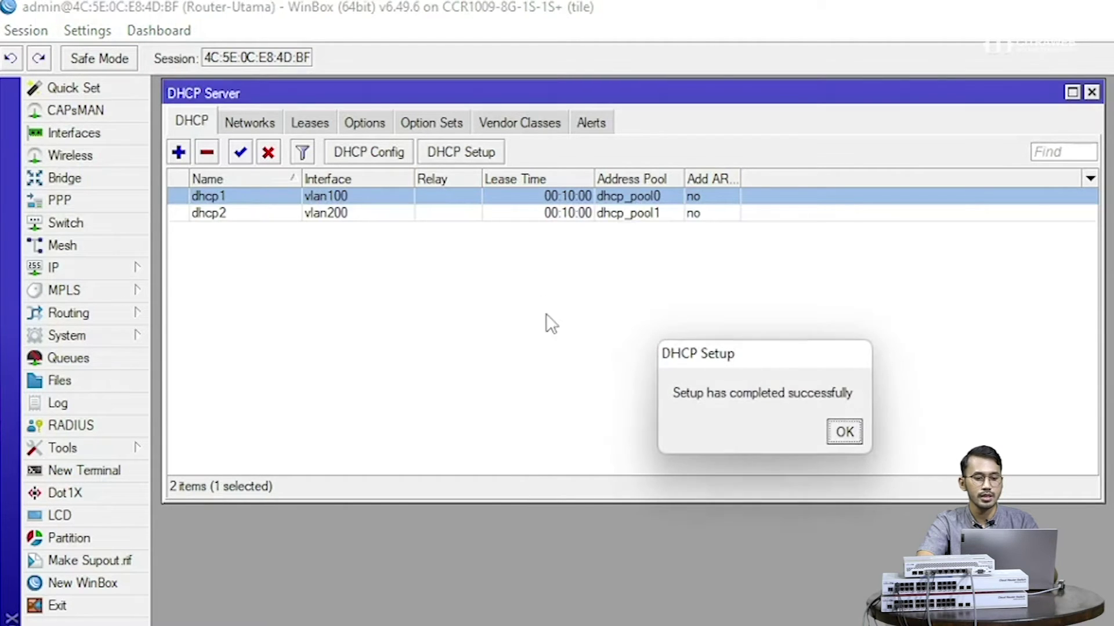
{"action": "left_click", "coordinate": [845, 433]}
{"action": "left_click", "coordinate": [471, 257]}
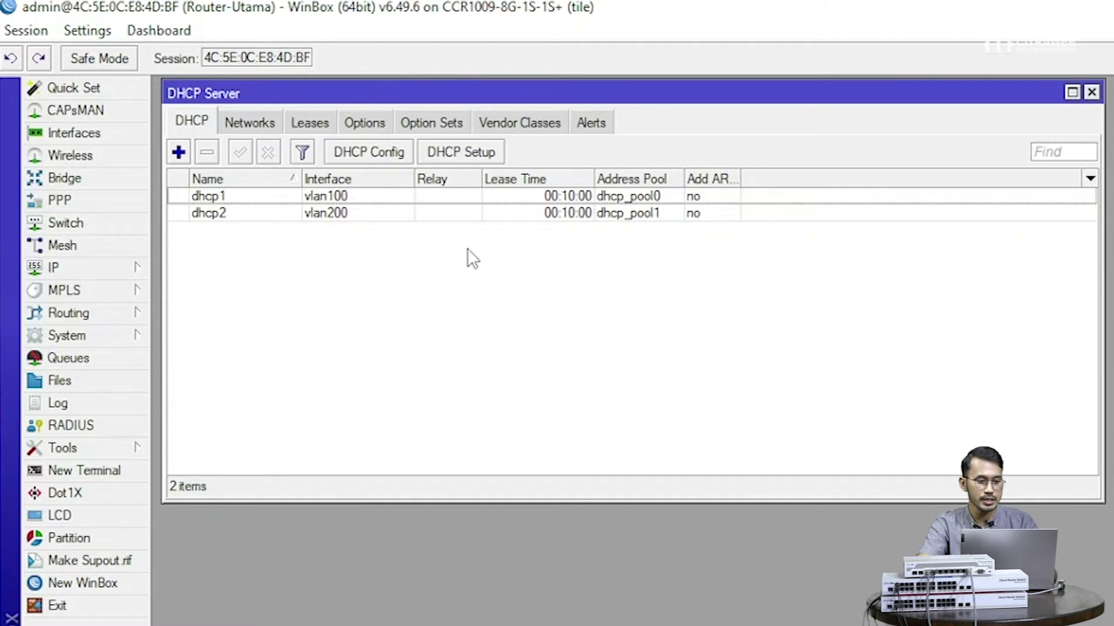
Step: Set up a DHCP server on vlan99-MGMT with network 192.168.99.0/24, gateway 192.168.99.1, pool 192.168.99.2-192.168.99.254, the default DNS server and lease time 00:10:00
{"action": "left_click", "coordinate": [478, 153]}
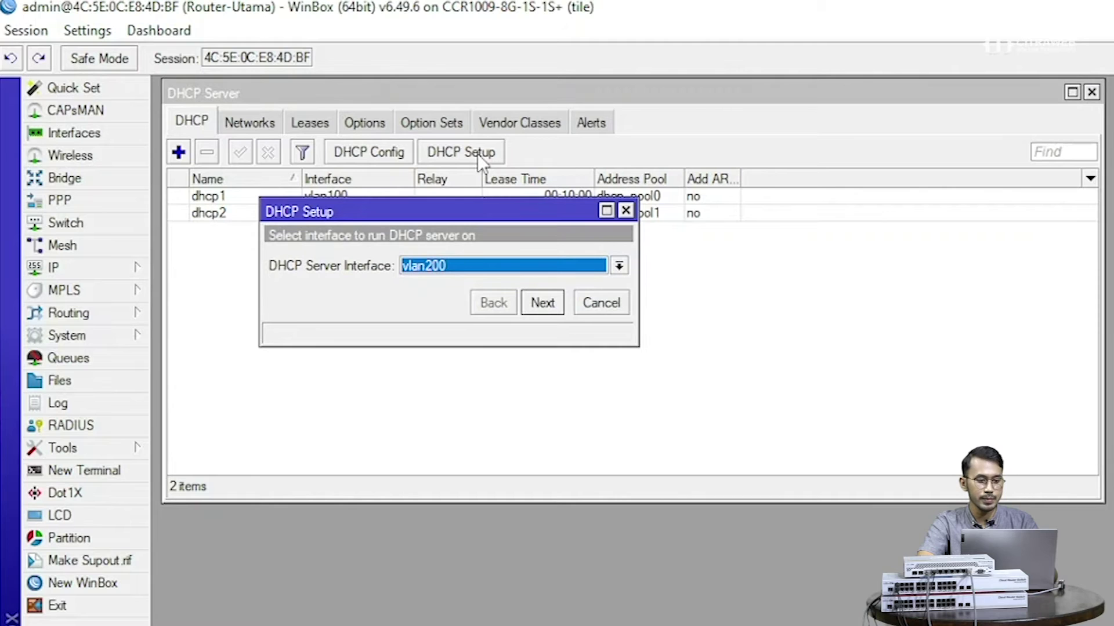
{"action": "left_click", "coordinate": [453, 269]}
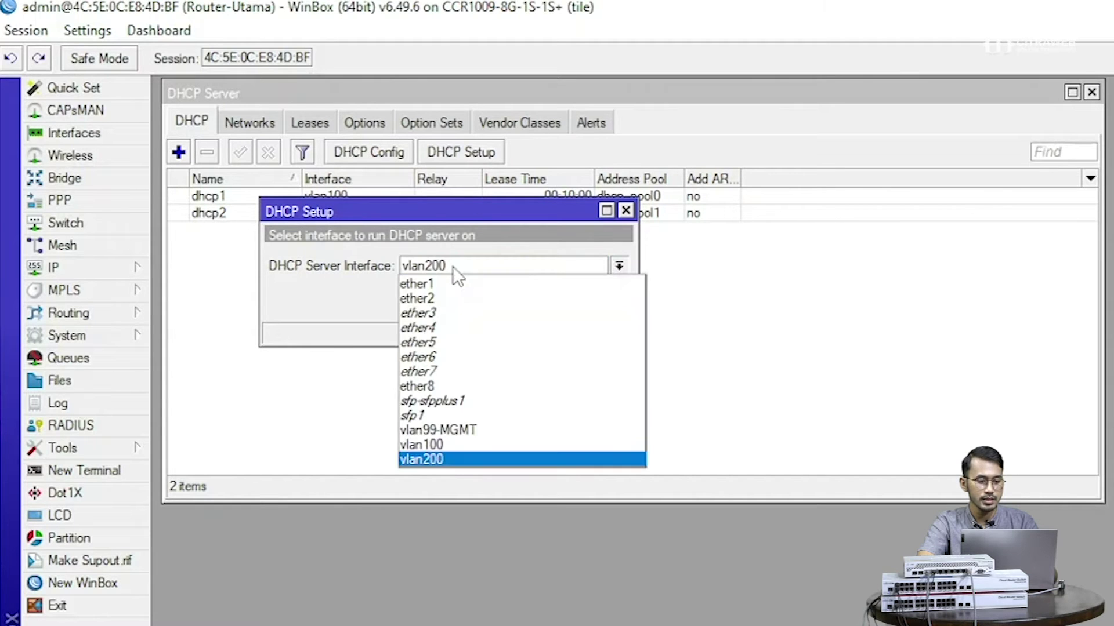
{"action": "left_click", "coordinate": [443, 430]}
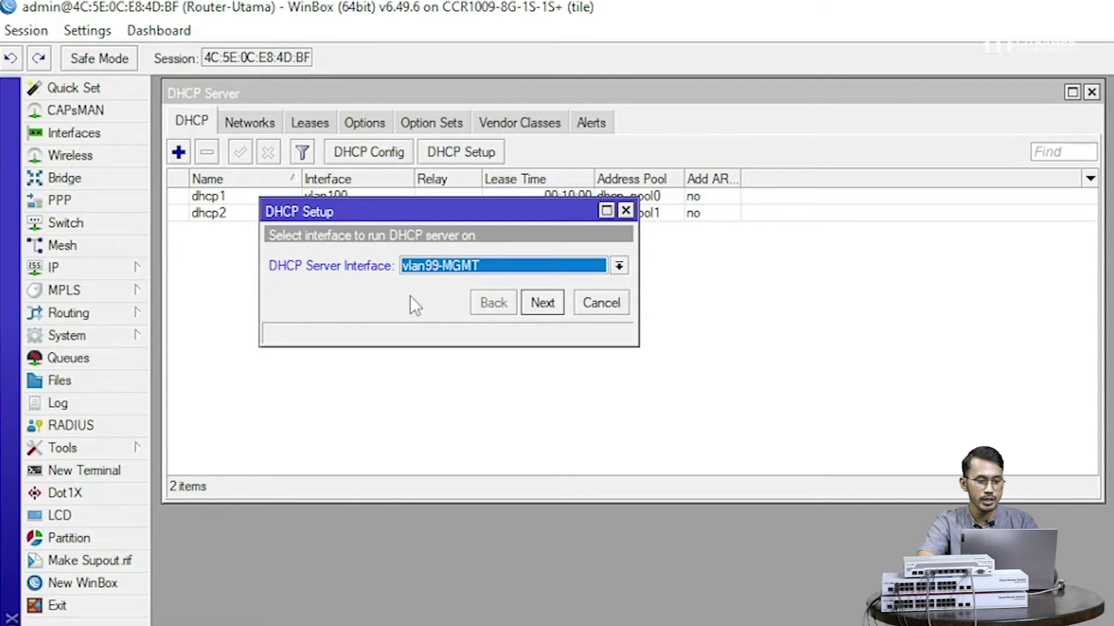
{"action": "left_click", "coordinate": [542, 303]}
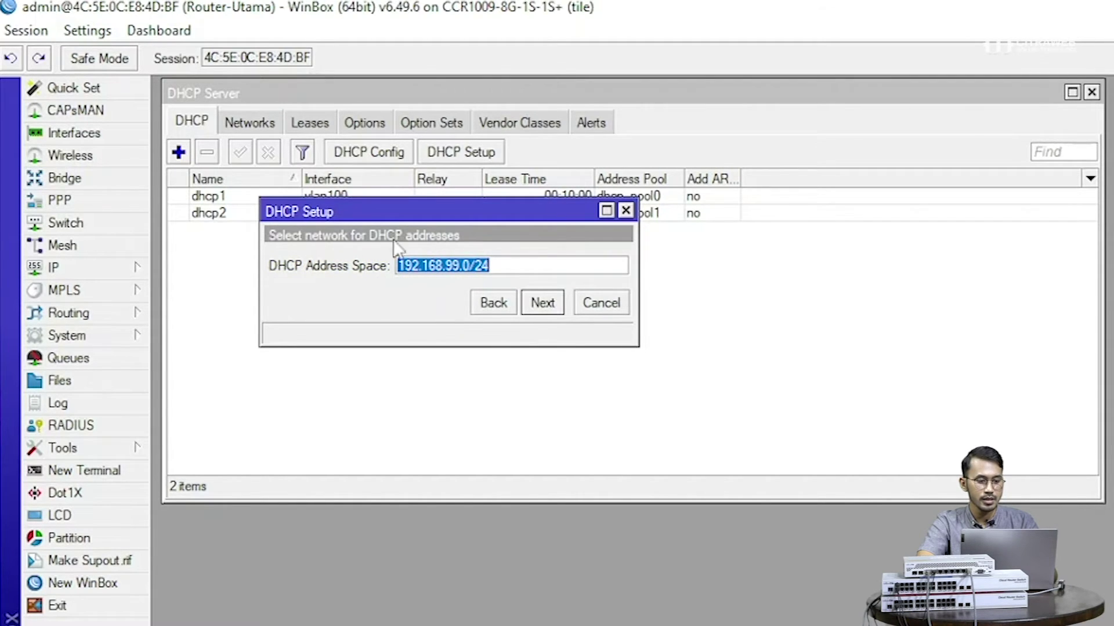
{"action": "left_click", "coordinate": [541, 305]}
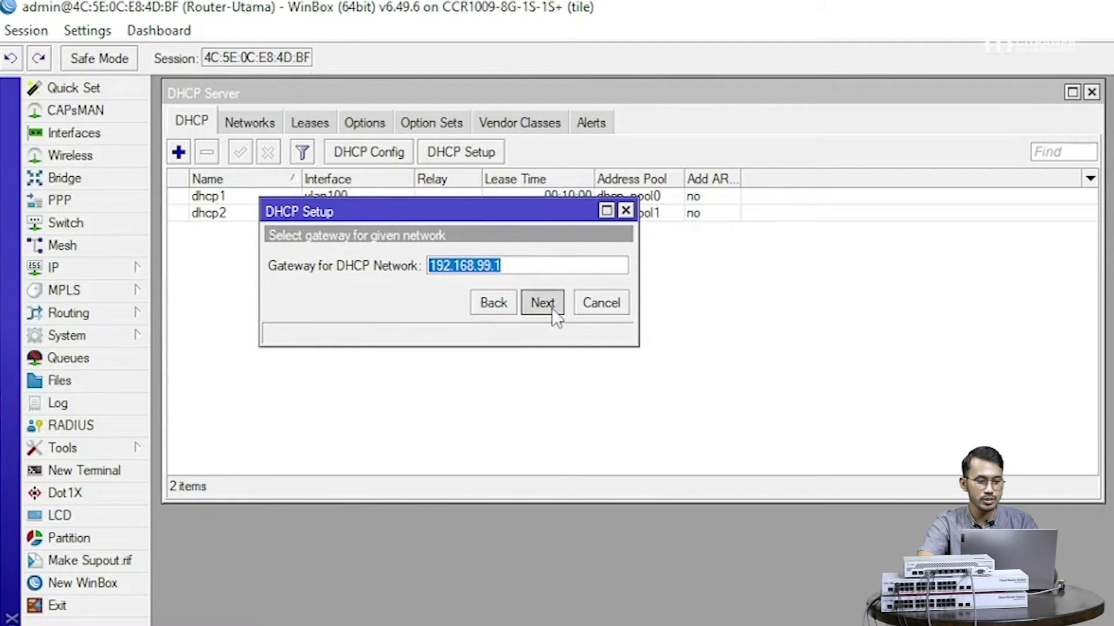
{"action": "left_click", "coordinate": [552, 308]}
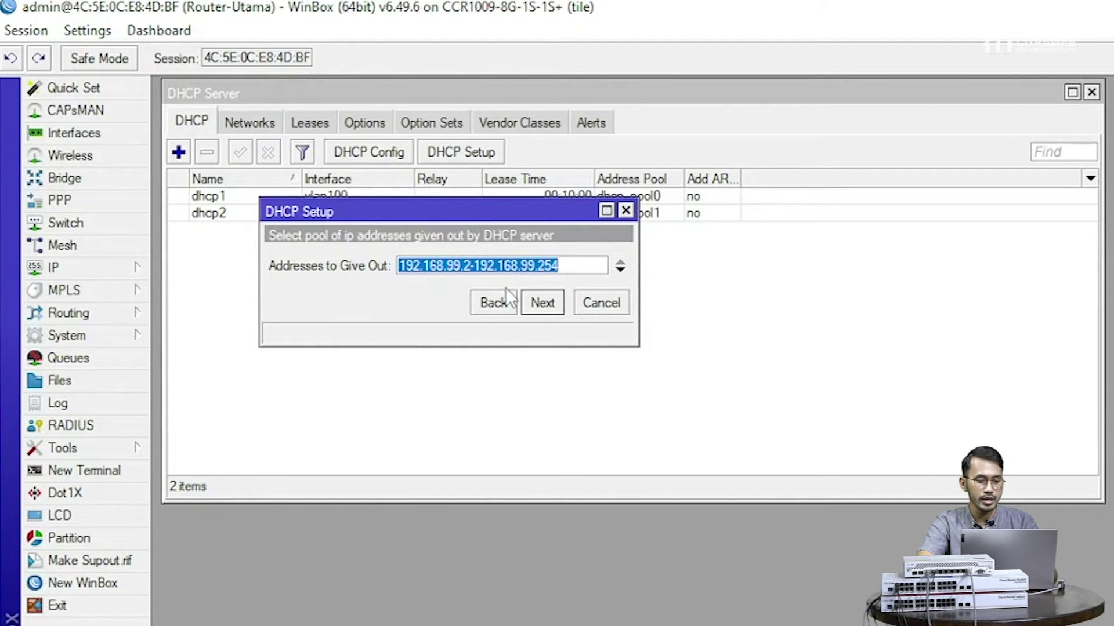
{"action": "left_click", "coordinate": [531, 304]}
{"action": "left_click", "coordinate": [538, 301]}
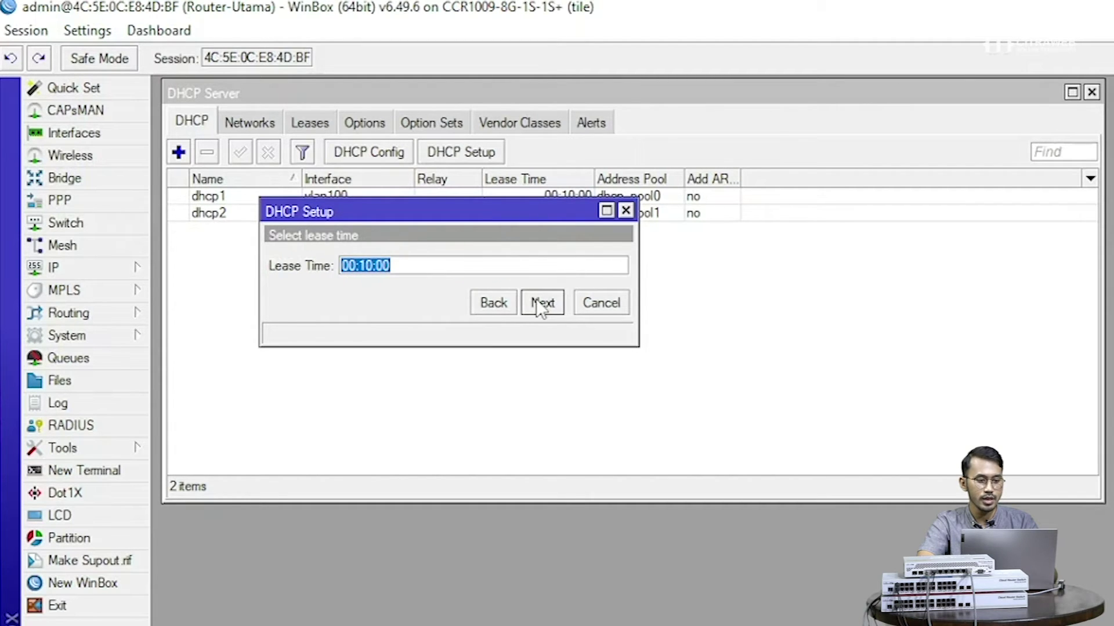
{"action": "left_click", "coordinate": [544, 303]}
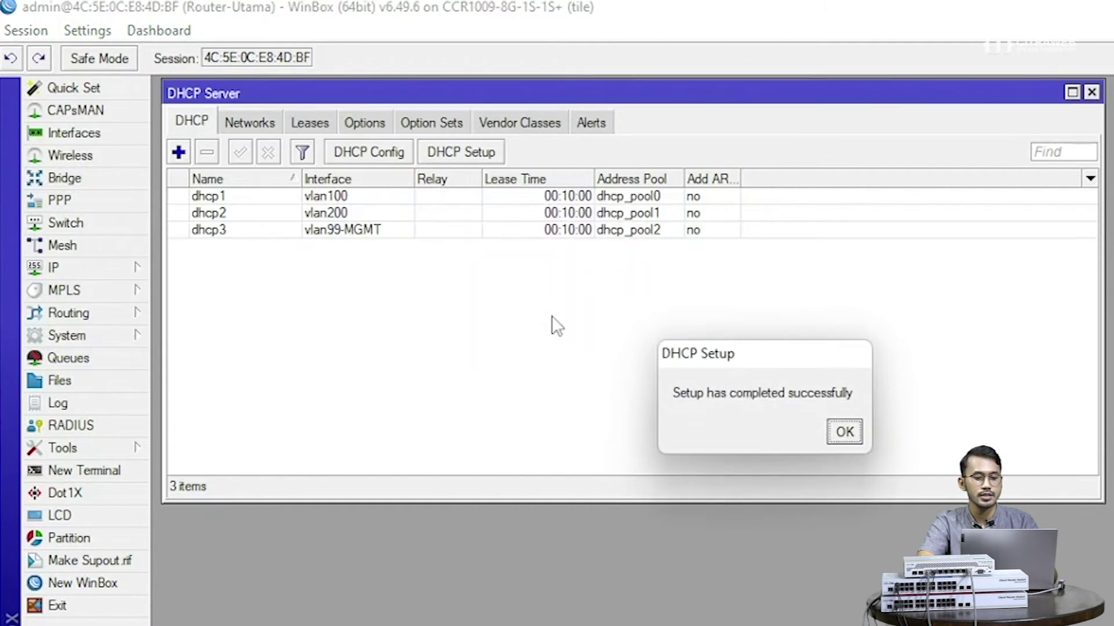
{"action": "left_click", "coordinate": [844, 432]}
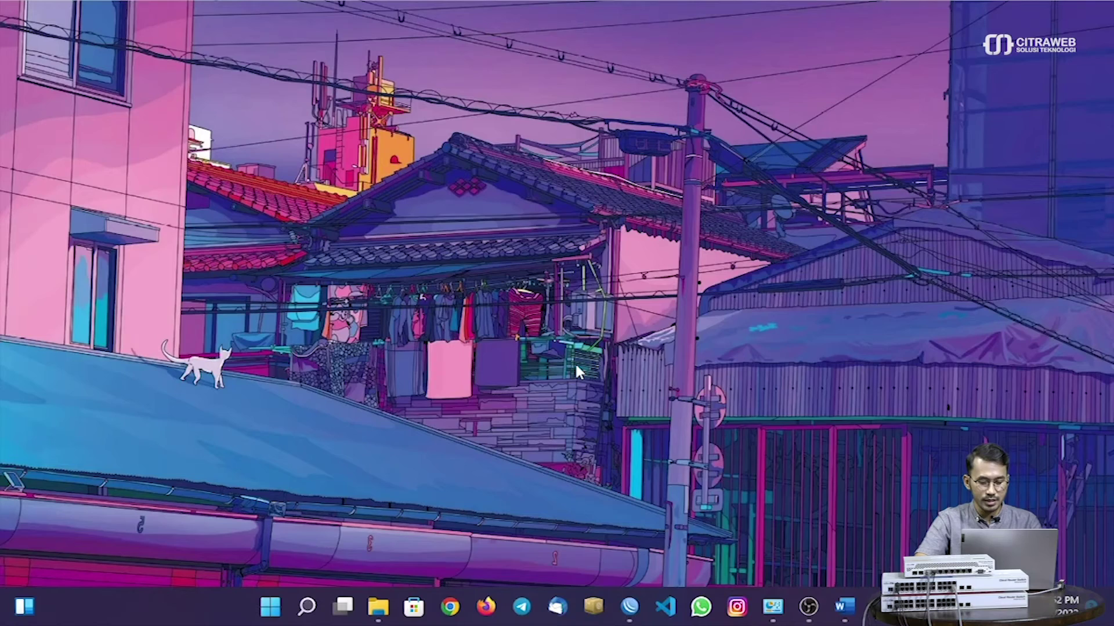
Step: Switch to the WinBox login window, refresh the neighbors, and connect to the CRS326-24G-2S+ switch as admin with an empty password
{"action": "left_click", "coordinate": [629, 607]}
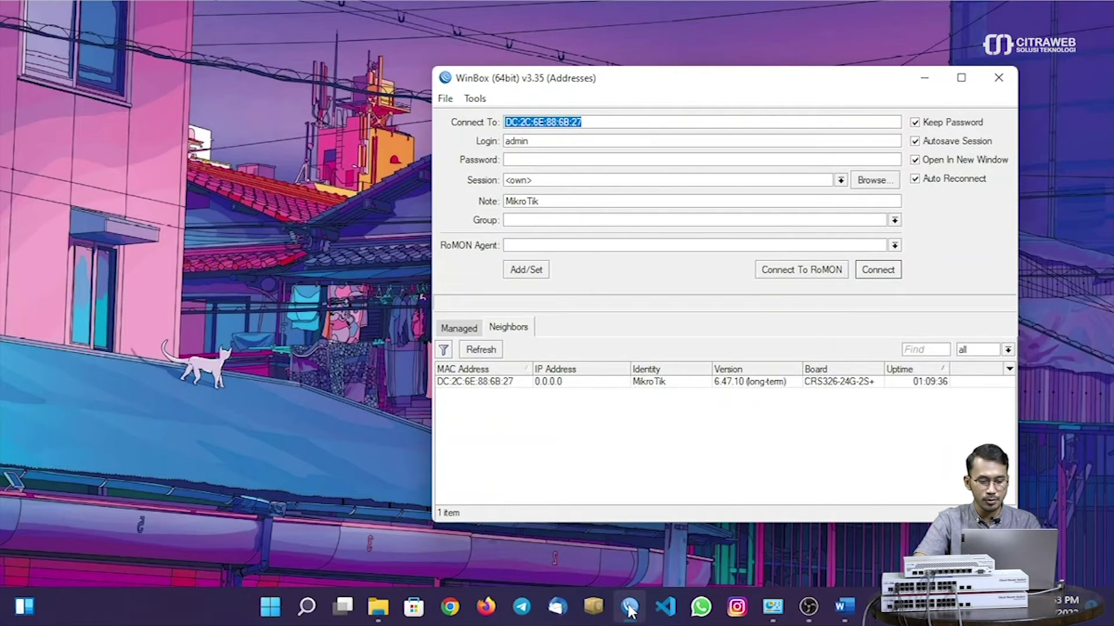
{"action": "left_click", "coordinate": [500, 385]}
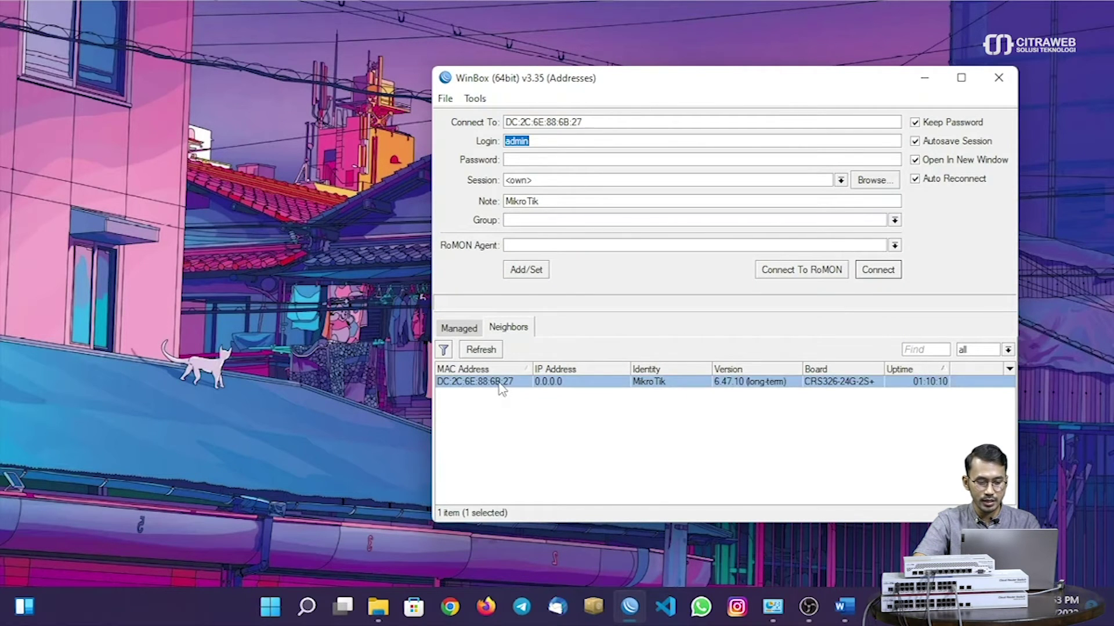
{"action": "left_click", "coordinate": [481, 349]}
{"action": "left_click", "coordinate": [504, 383]}
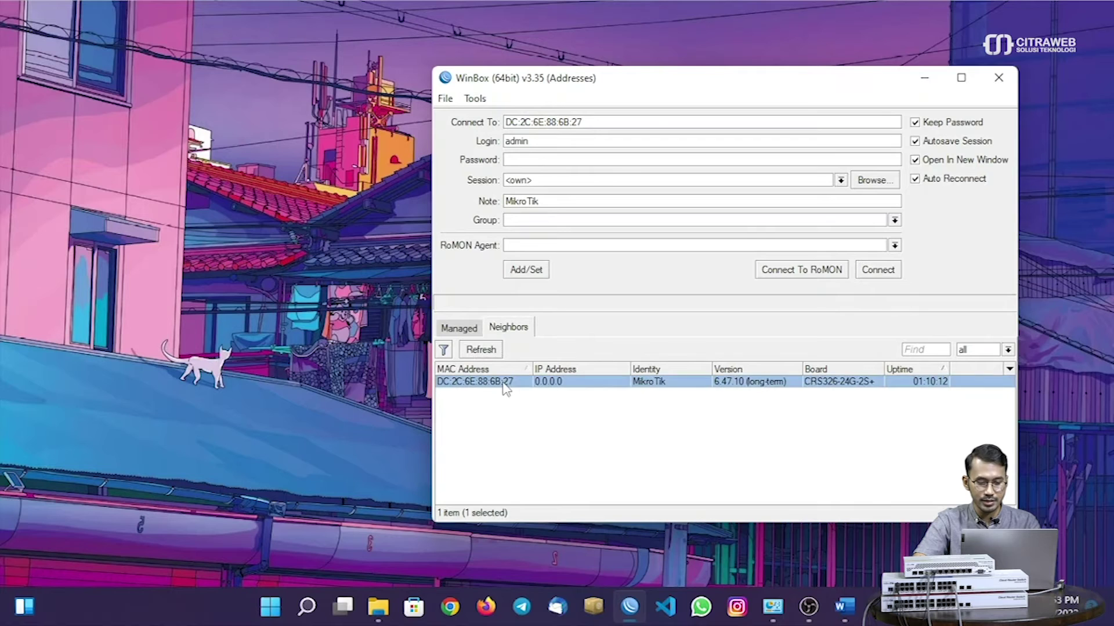
{"action": "left_click", "coordinate": [877, 270]}
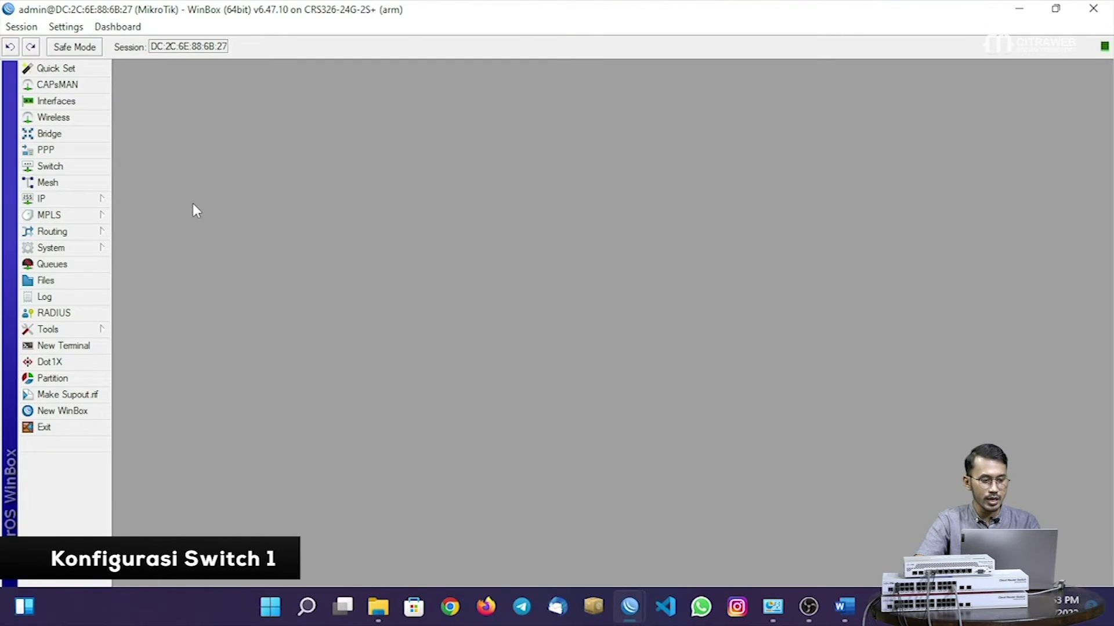
Step: Set the switch's system identity to SW1
{"action": "left_click", "coordinate": [96, 248]}
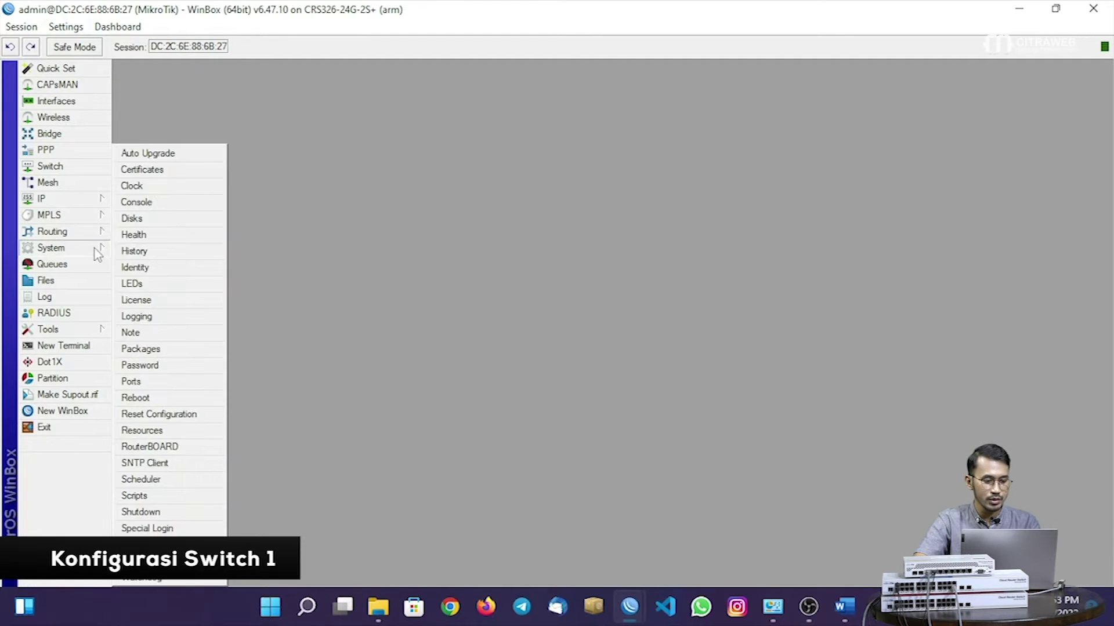
{"action": "left_click", "coordinate": [149, 267]}
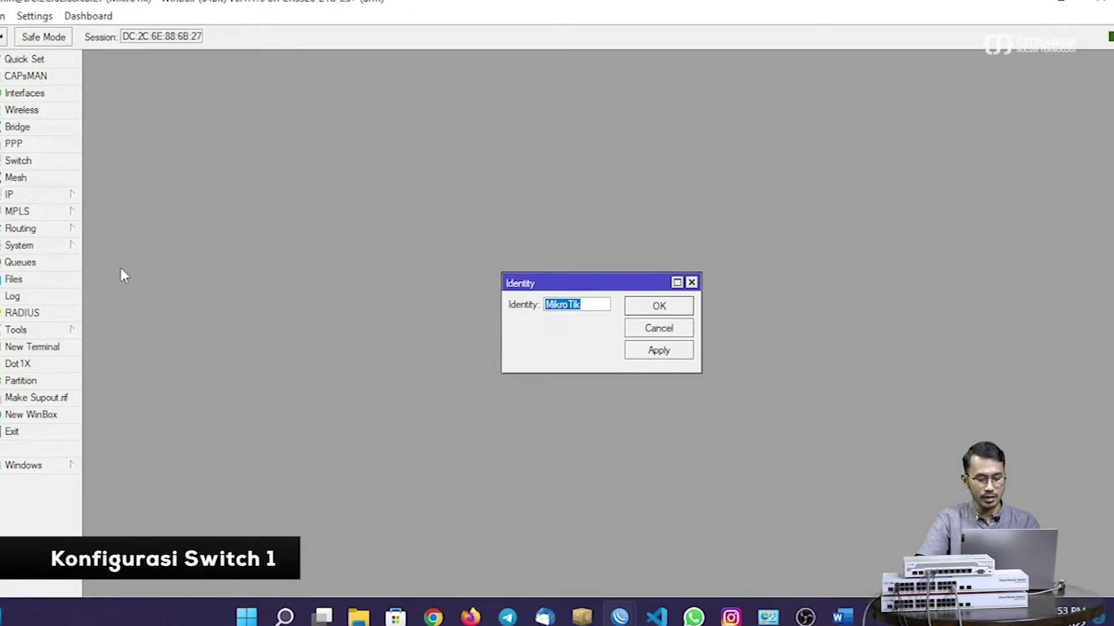
{"action": "type", "text": "SW1"}
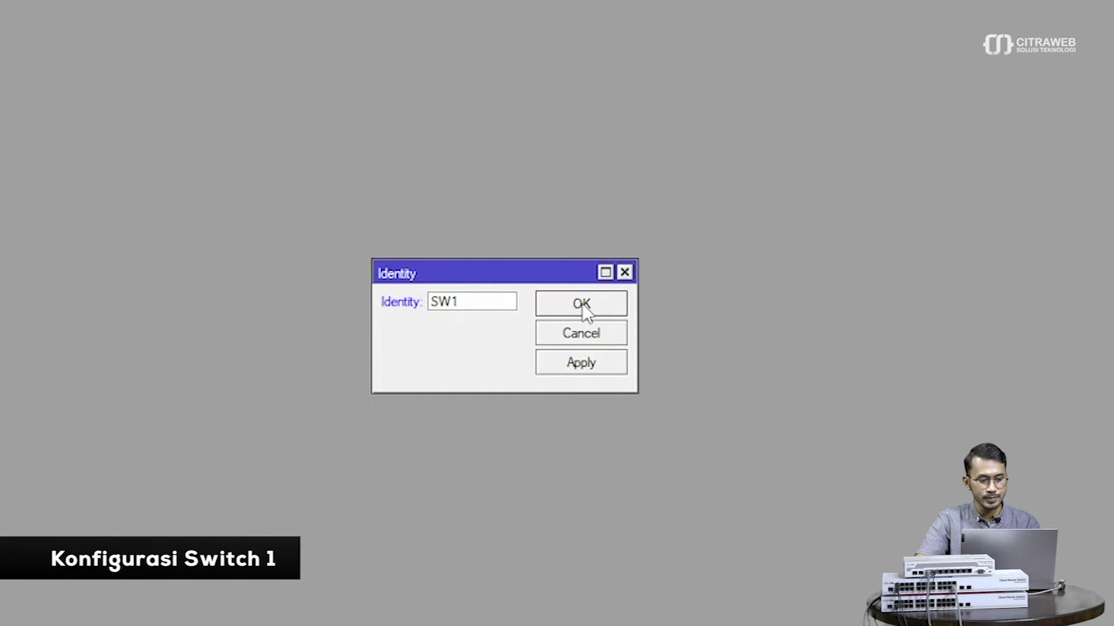
{"action": "left_click", "coordinate": [581, 304]}
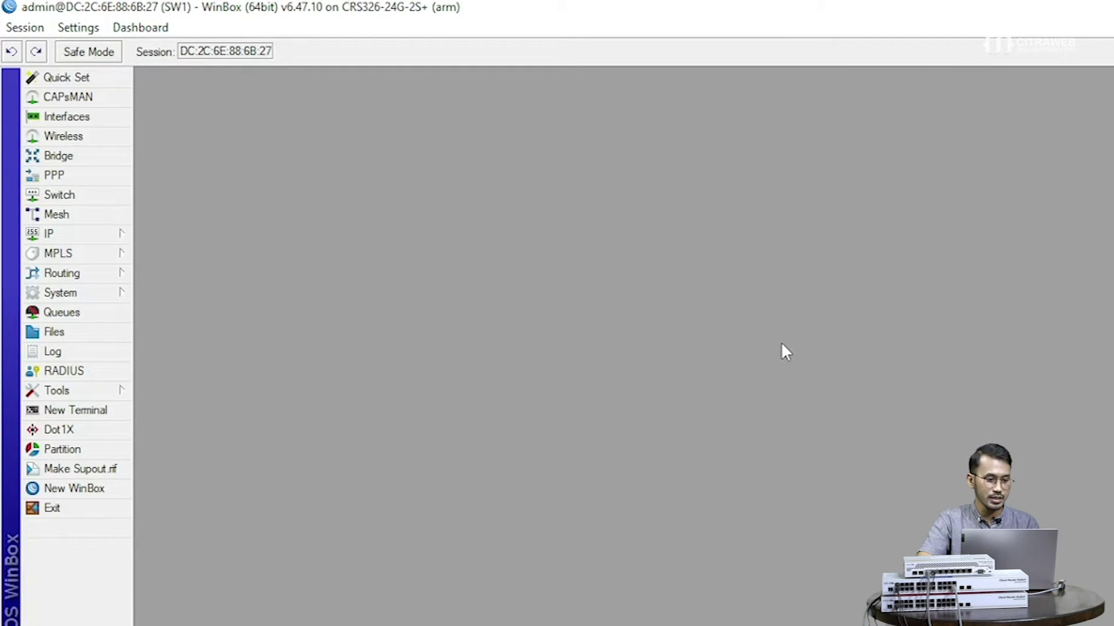
Step: Create a new bridge interface named bridge1 with the default settings
{"action": "left_click", "coordinate": [108, 158]}
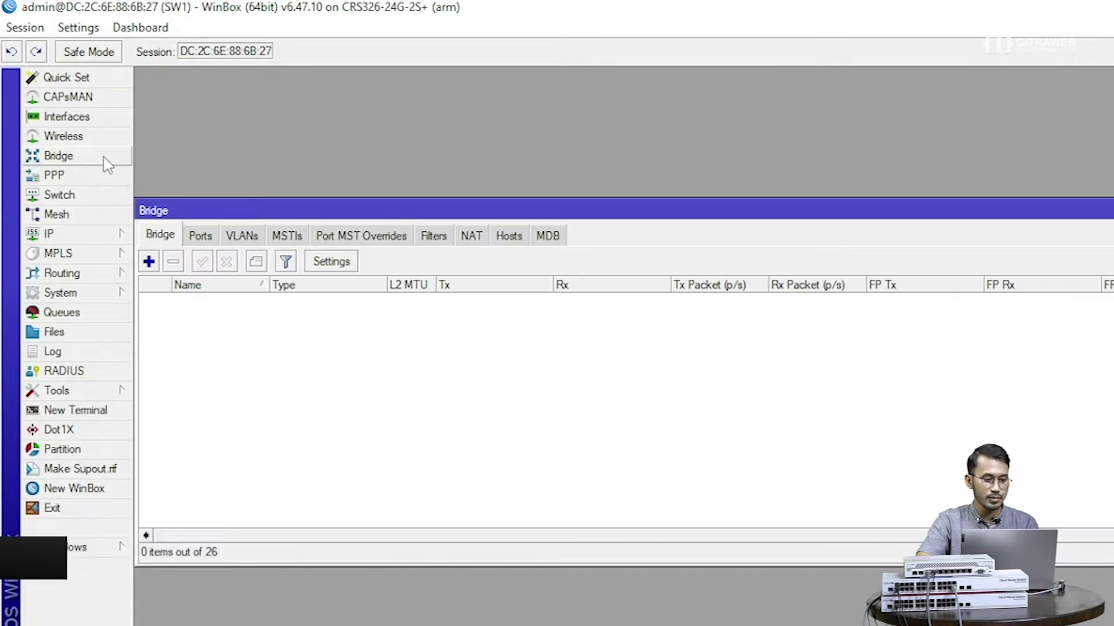
{"action": "left_click", "coordinate": [148, 262]}
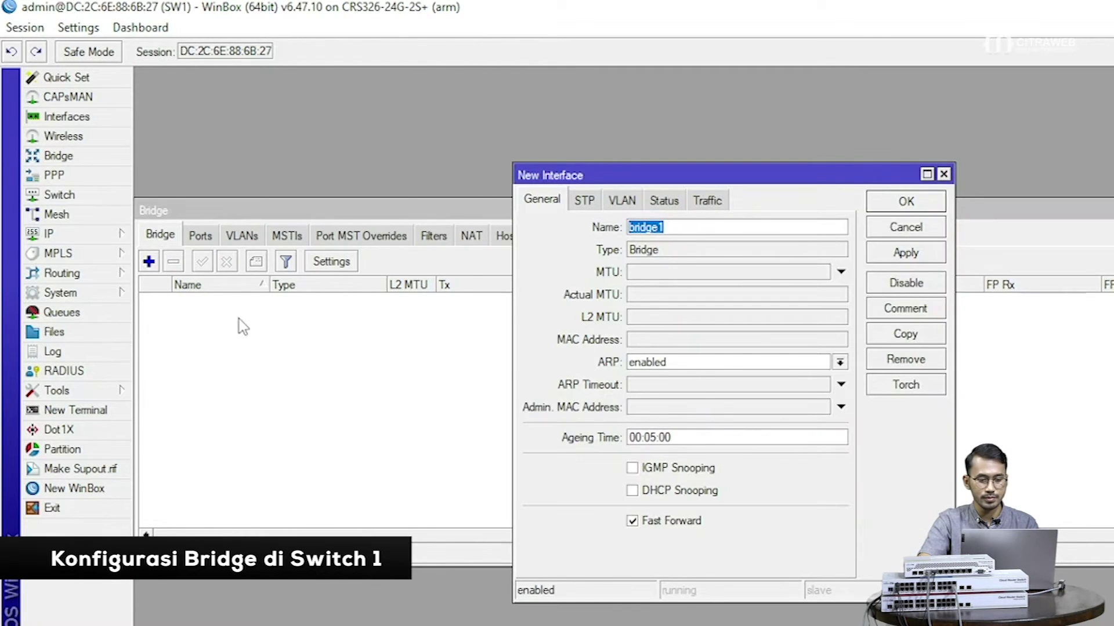
{"action": "left_click", "coordinate": [890, 206]}
Step: Open the bridge port list and add ether1 as a port of bridge1
{"action": "left_click_drag", "start_coordinate": [393, 213], "coordinate": [342, 87]}
{"action": "left_click", "coordinate": [212, 107]}
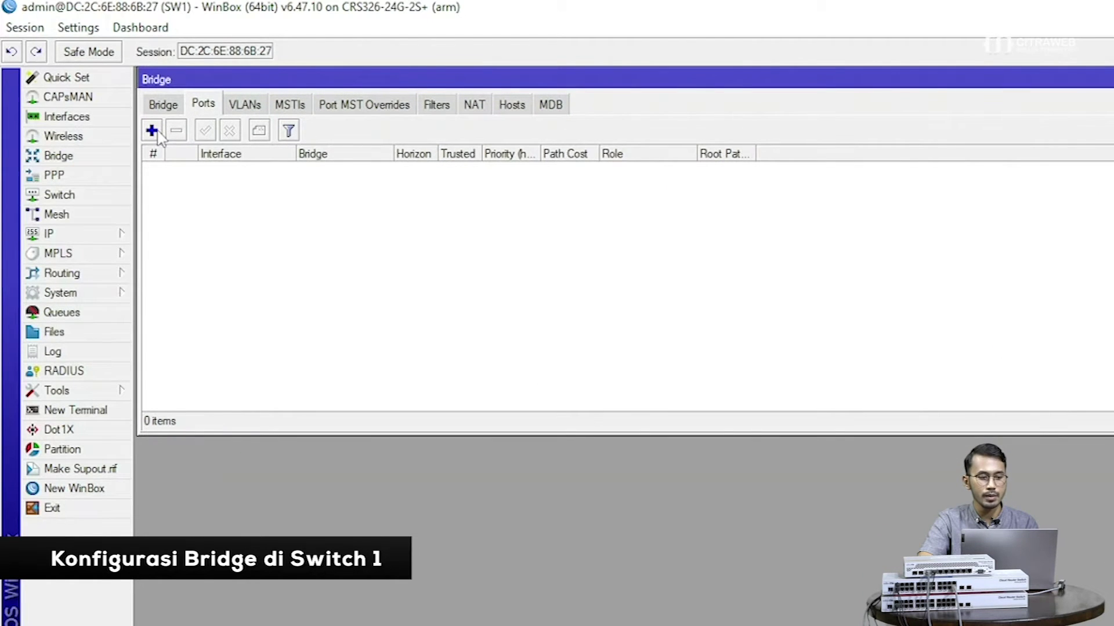
{"action": "left_click", "coordinate": [152, 131]}
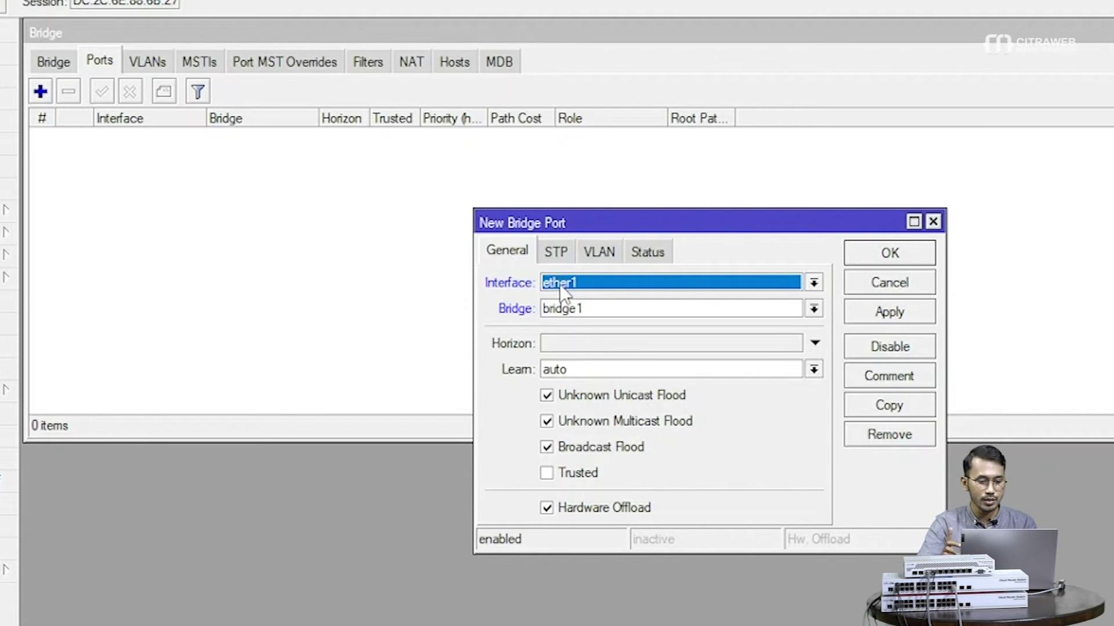
{"action": "left_click", "coordinate": [893, 313]}
{"action": "left_click", "coordinate": [893, 252]}
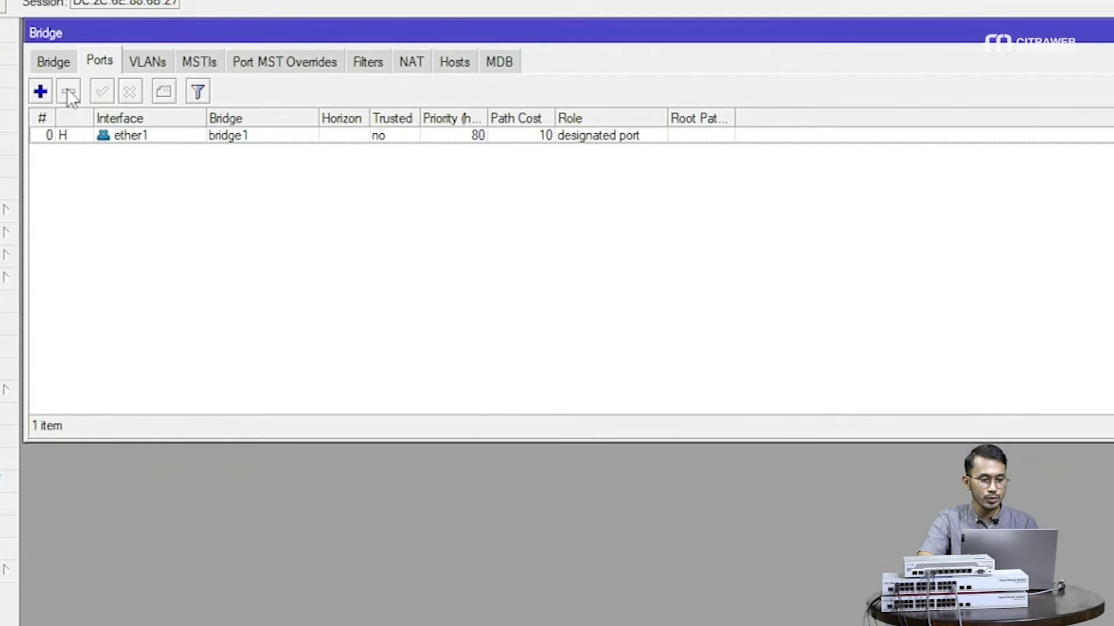
Step: Add ether2 as a port of bridge1 and apply the entry
{"action": "left_click", "coordinate": [46, 93]}
{"action": "left_click", "coordinate": [625, 287]}
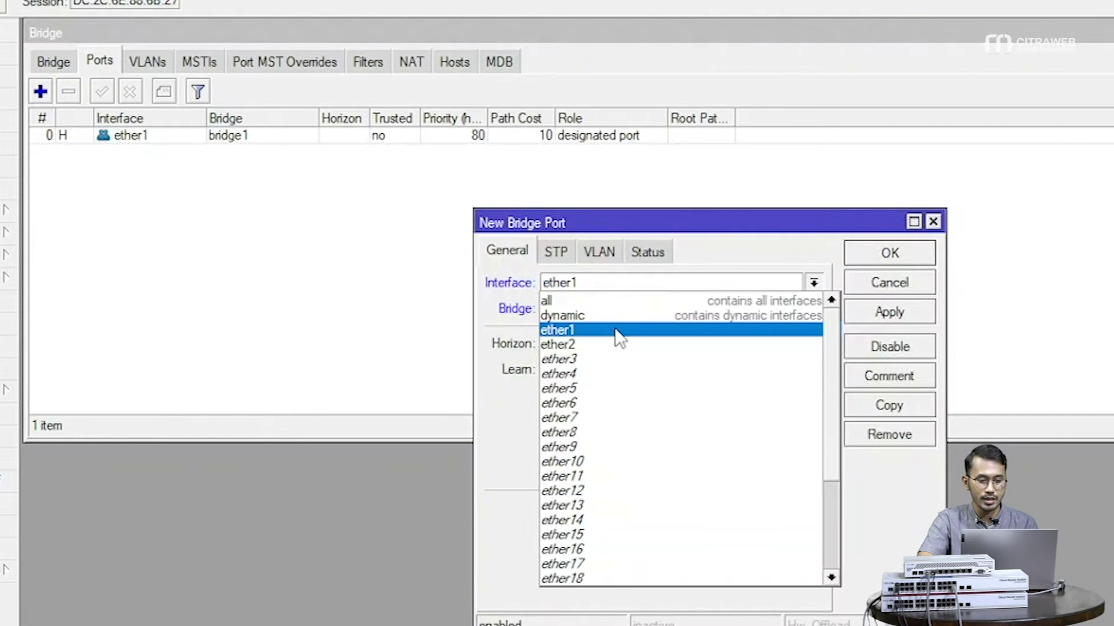
{"action": "left_click", "coordinate": [612, 346]}
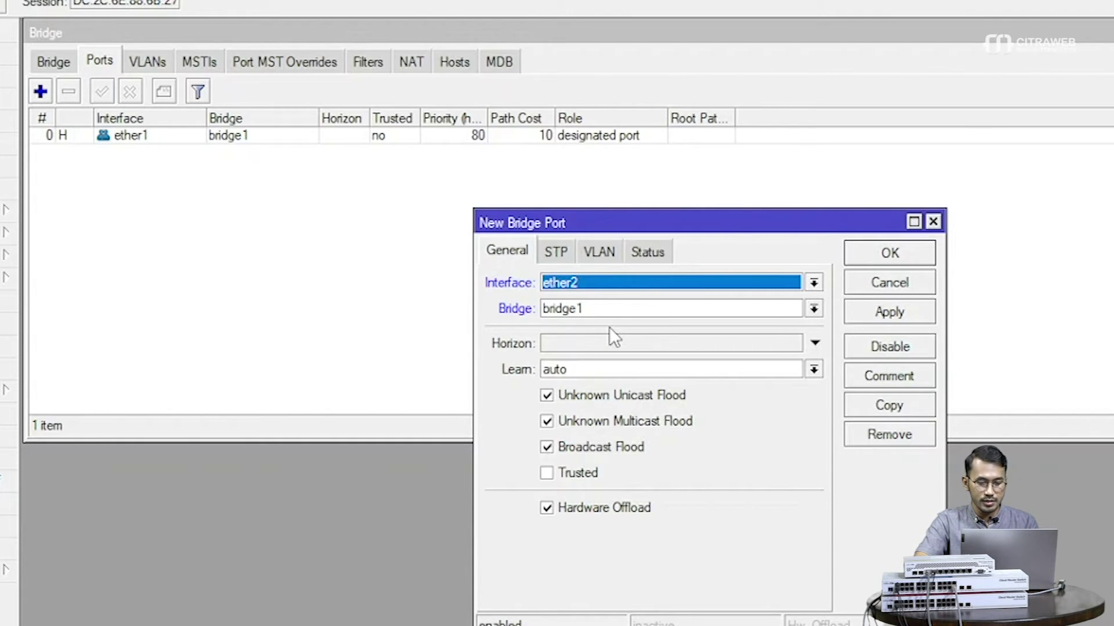
{"action": "left_click", "coordinate": [914, 318]}
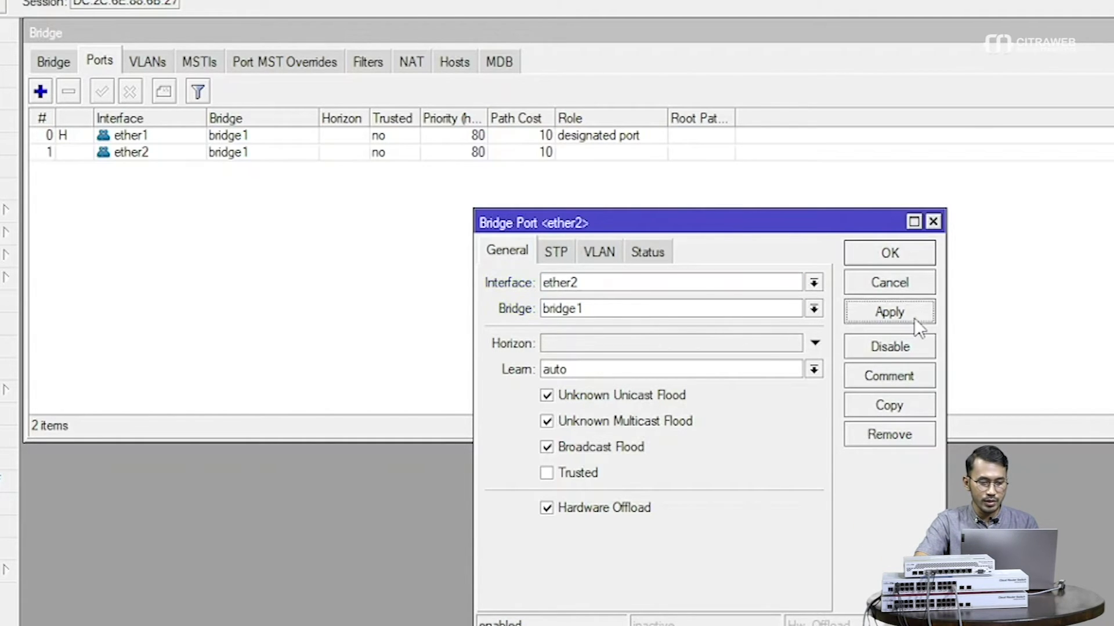
Step: Close the ether2 entry, and add ether9 as a port of bridge1 with PVID 100
{"action": "left_click", "coordinate": [886, 256]}
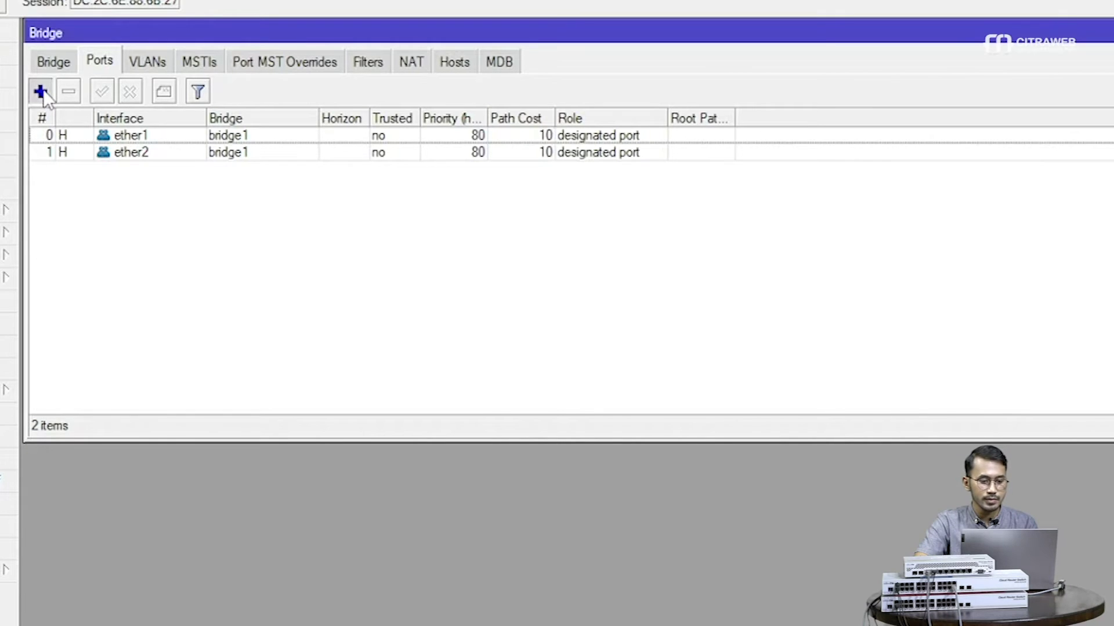
{"action": "left_click", "coordinate": [40, 91]}
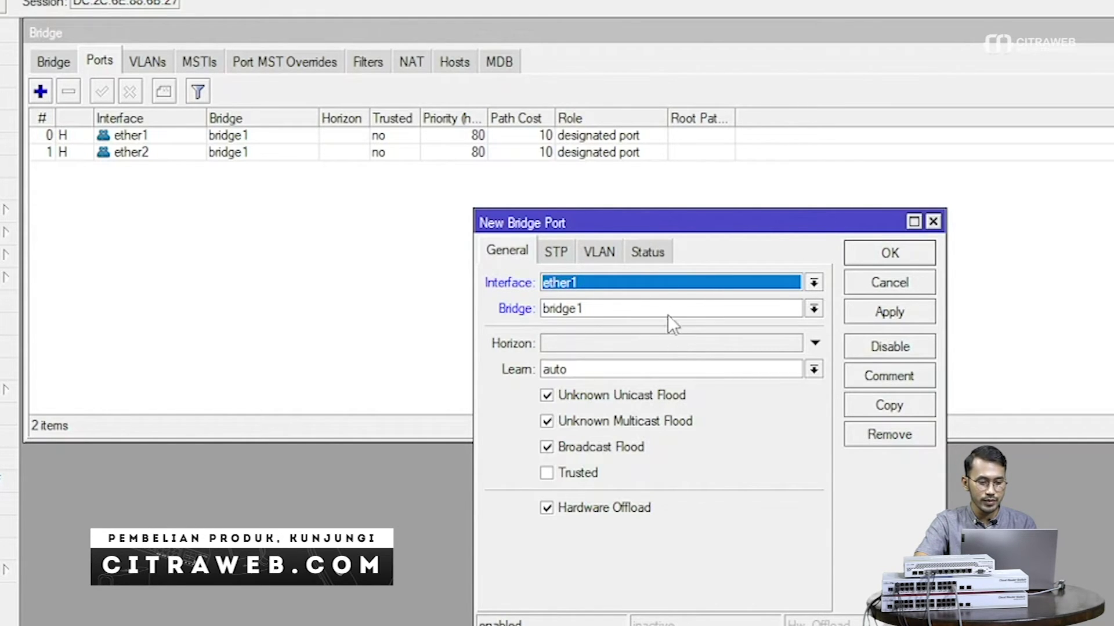
{"action": "left_click", "coordinate": [661, 290]}
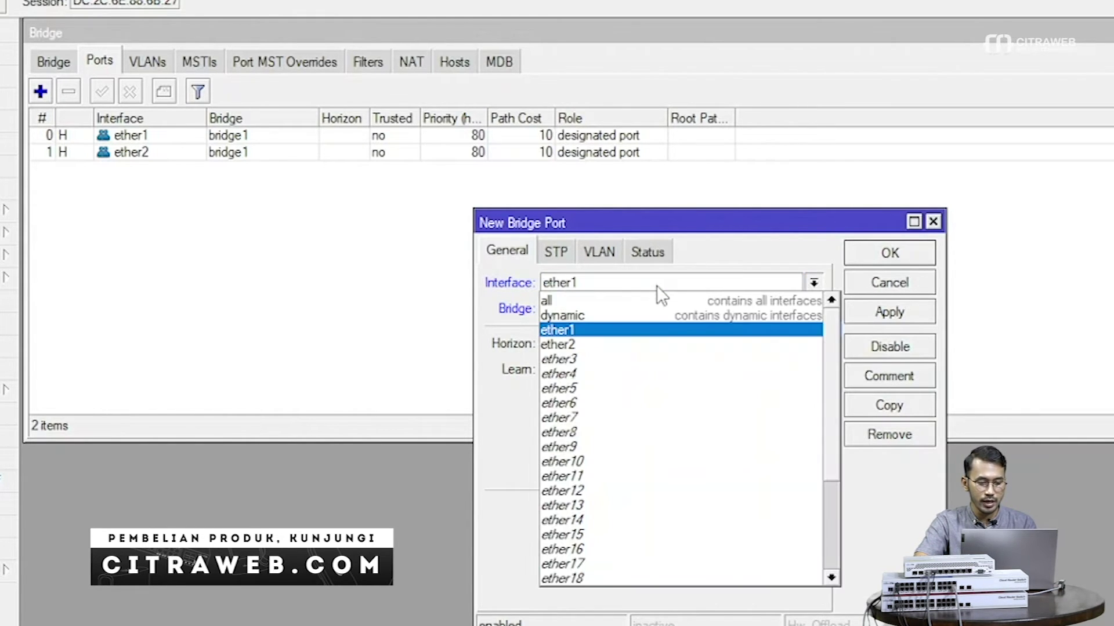
{"action": "left_click", "coordinate": [594, 446]}
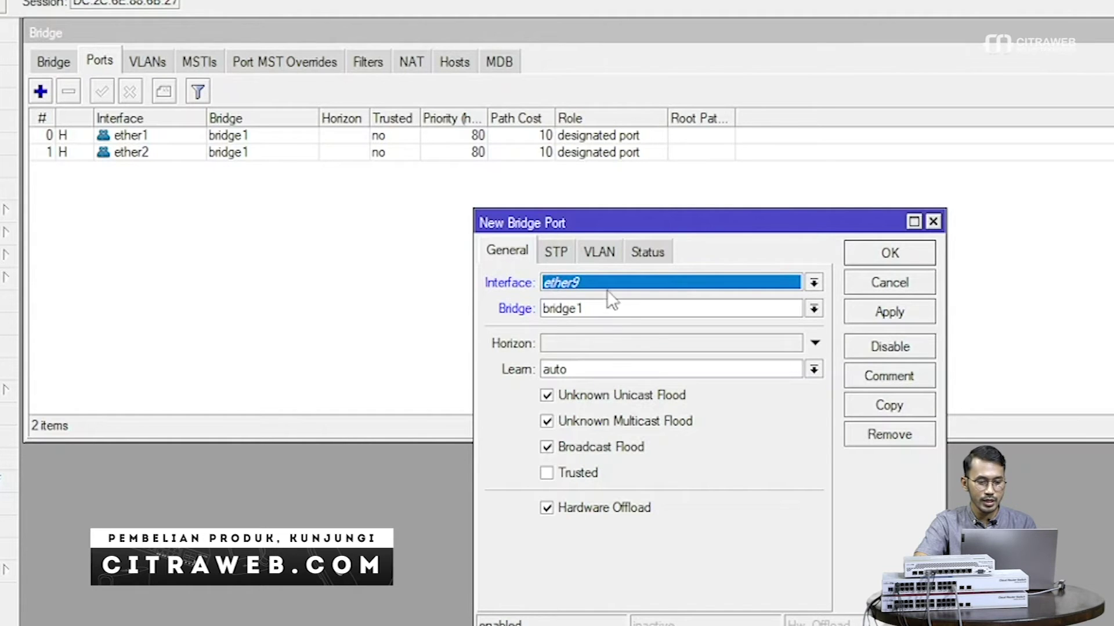
{"action": "left_click", "coordinate": [607, 252]}
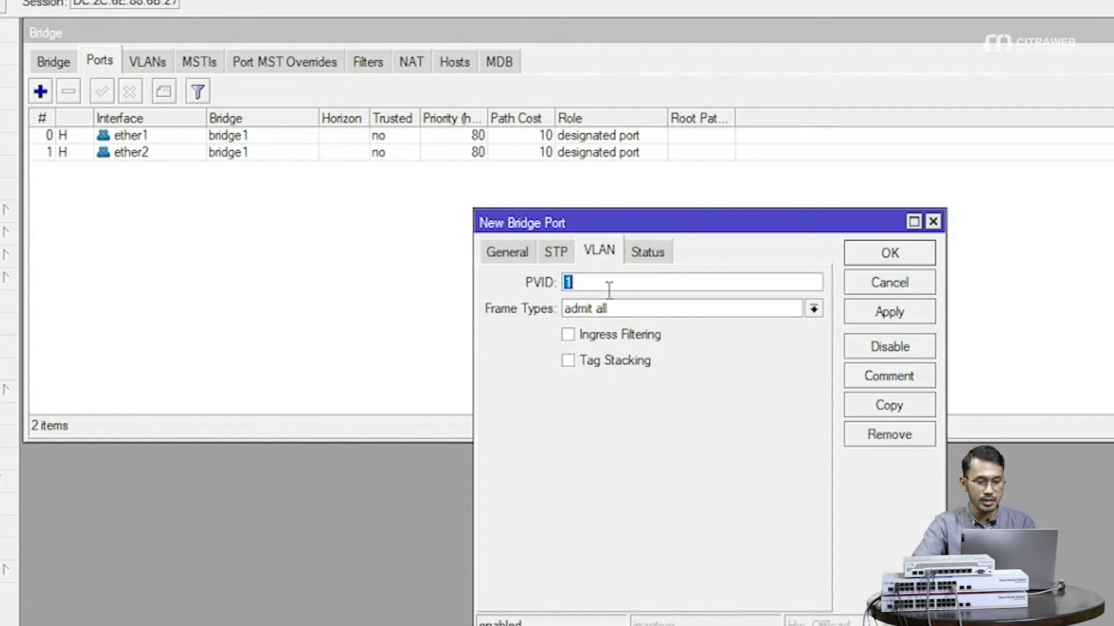
{"action": "type", "text": "100"}
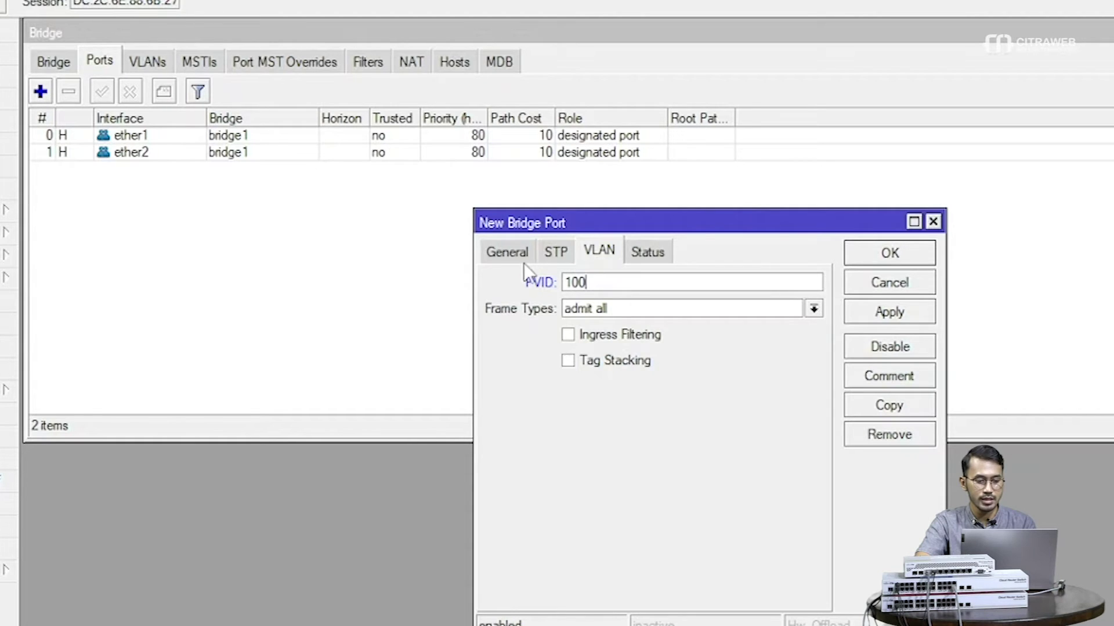
{"action": "left_click", "coordinate": [510, 253]}
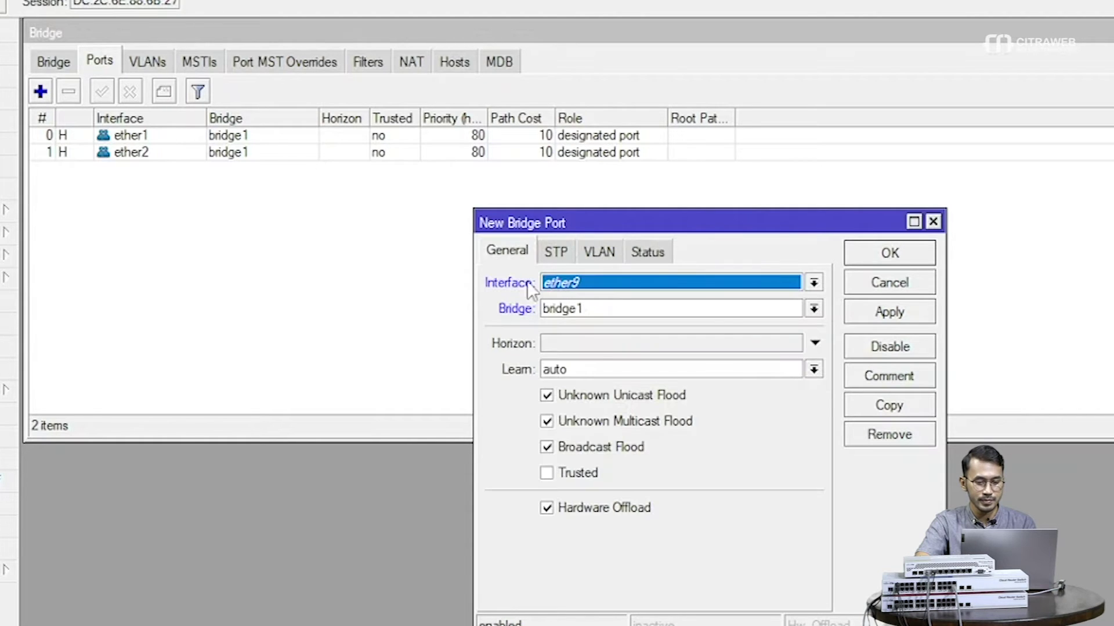
{"action": "left_click", "coordinate": [900, 318]}
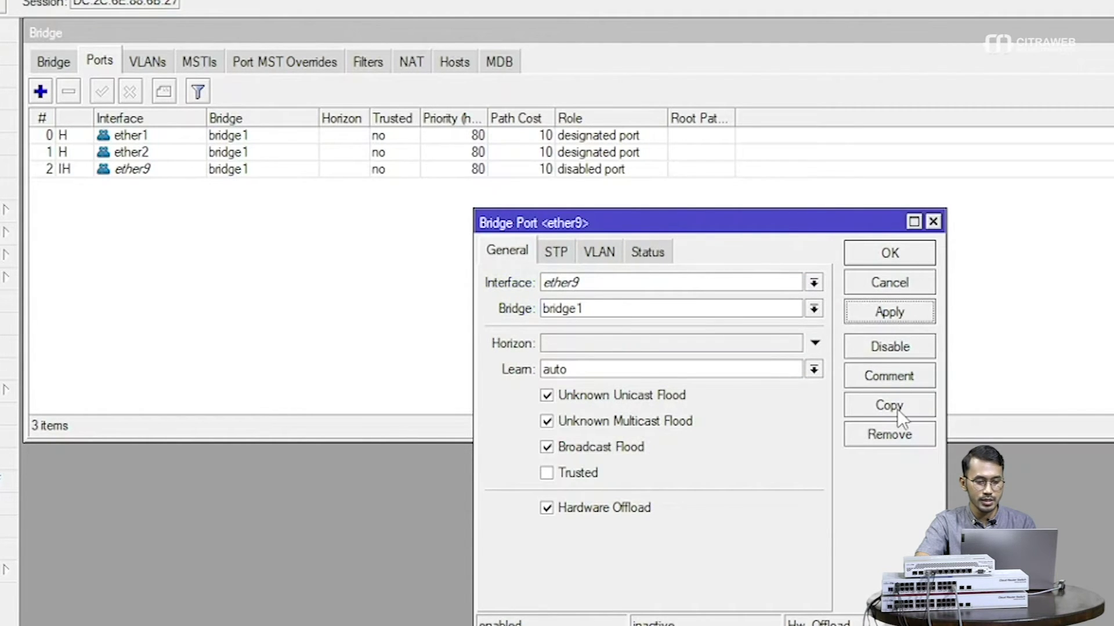
Step: Copy the ether9 port entry for interface ether10, set its PVID to 200, and save both entries
{"action": "left_click", "coordinate": [896, 409]}
{"action": "left_click", "coordinate": [597, 311]}
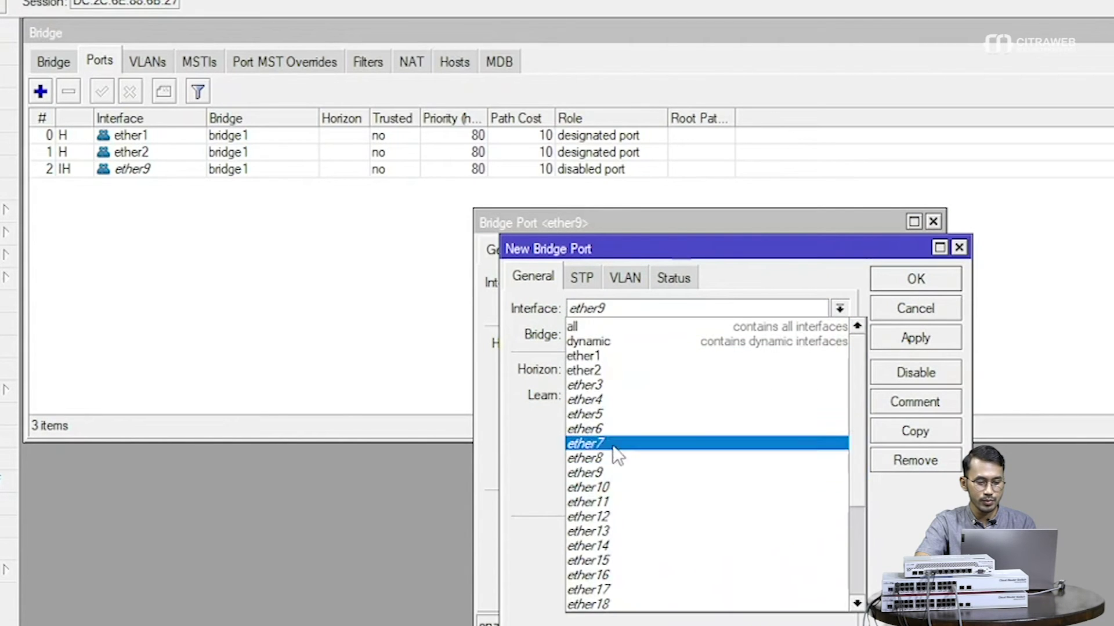
{"action": "left_click", "coordinate": [611, 487]}
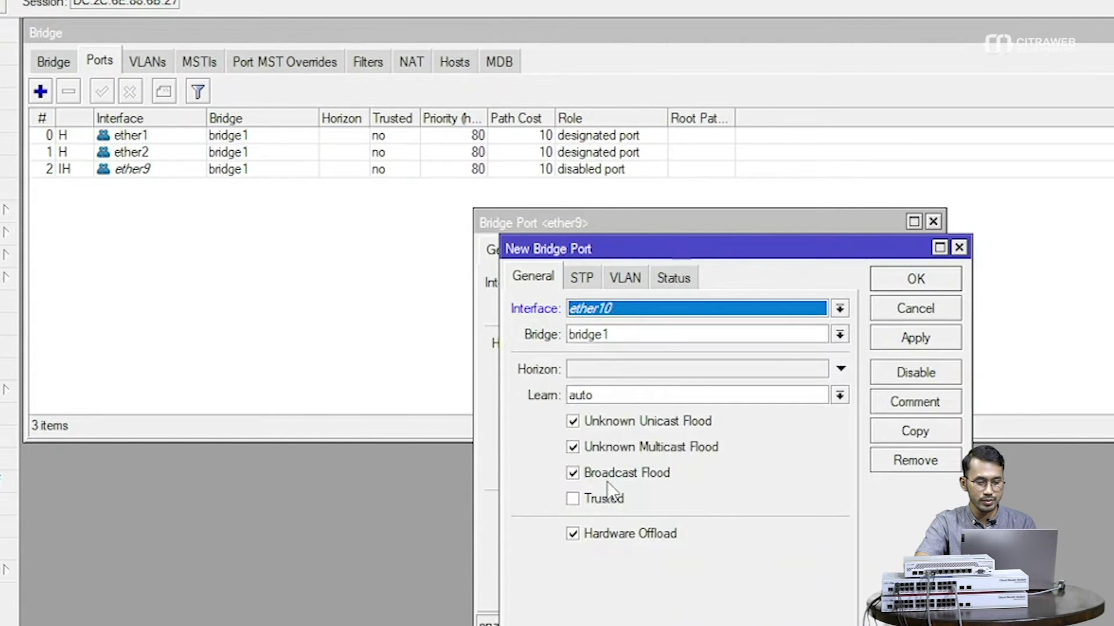
{"action": "left_click", "coordinate": [620, 276]}
{"action": "left_click", "coordinate": [597, 308]}
{"action": "key", "text": "BackSpace"}
{"action": "type", "text": "200"}
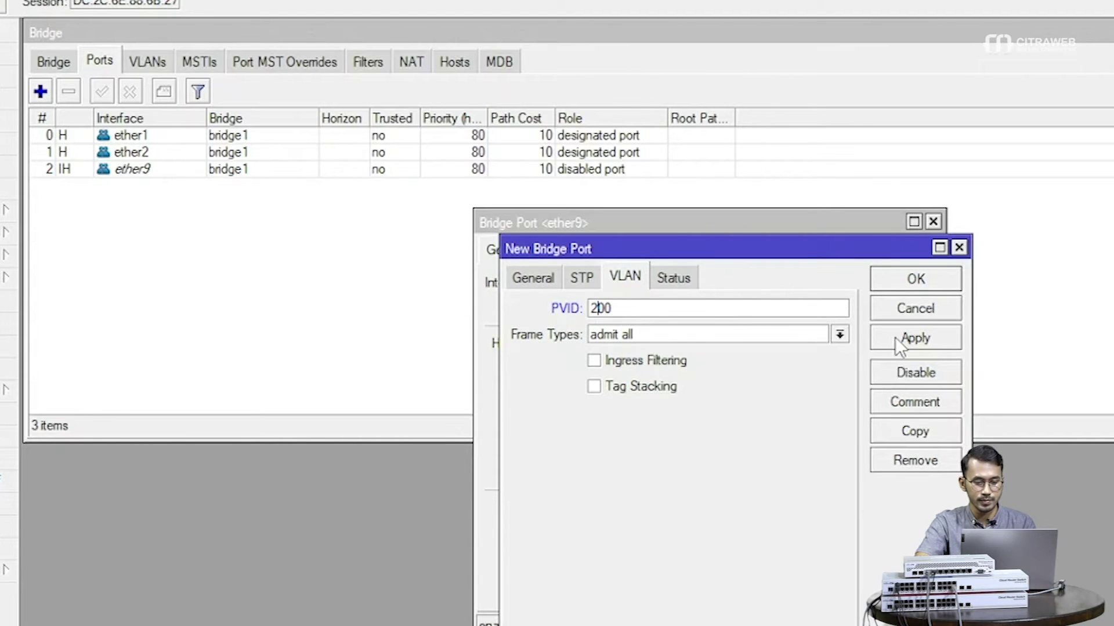
{"action": "left_click", "coordinate": [896, 337]}
{"action": "left_click", "coordinate": [892, 278]}
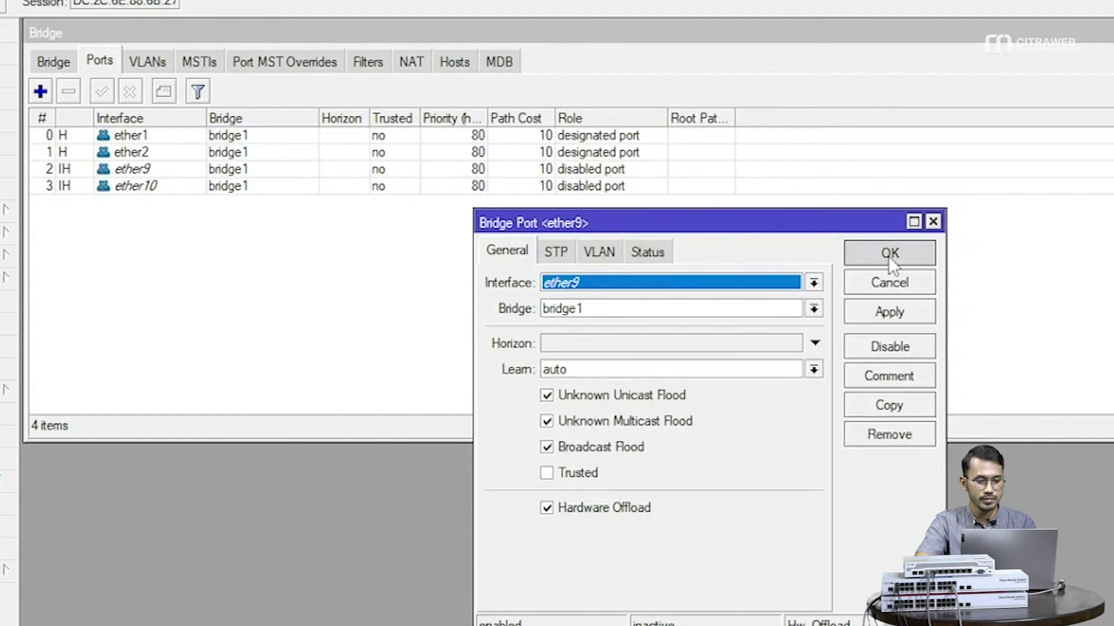
{"action": "left_click", "coordinate": [888, 256]}
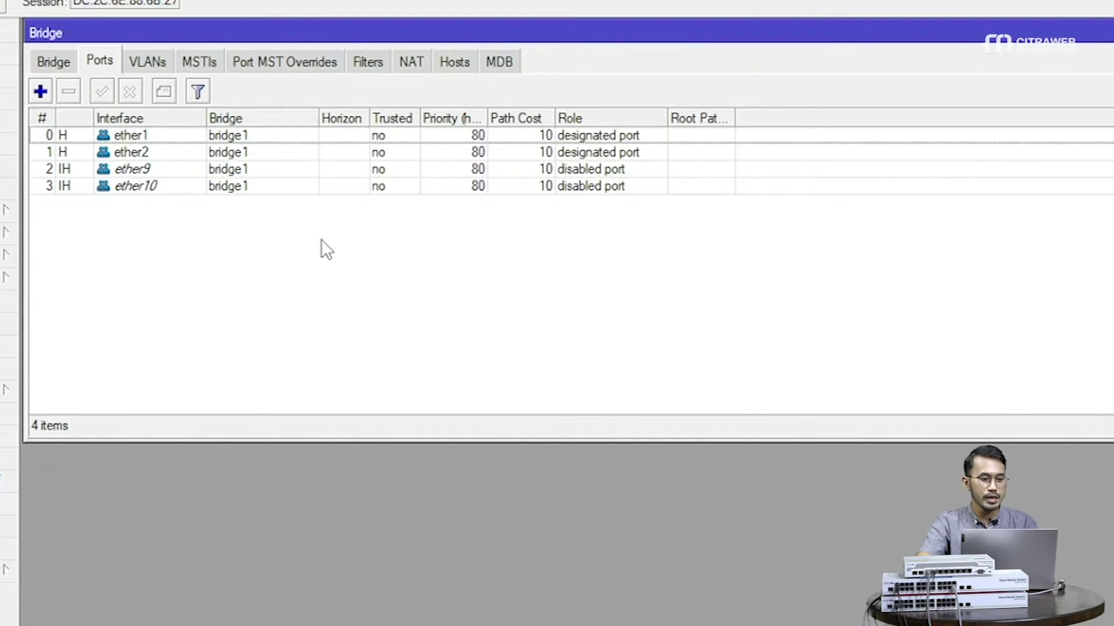
Step: Start a bridge VLAN entry on bridge1 with VLAN ID 100 and tagged ports ether1 and ether2
{"action": "left_click", "coordinate": [147, 63]}
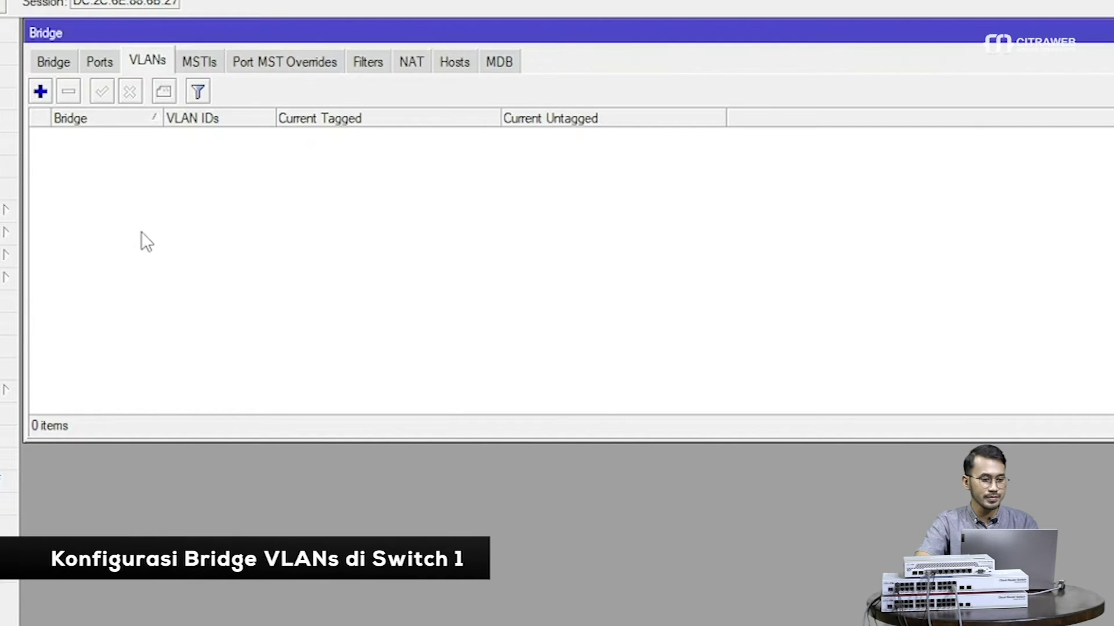
{"action": "left_click", "coordinate": [41, 92]}
{"action": "left_click_drag", "start_coordinate": [574, 262], "coordinate": [306, 149]}
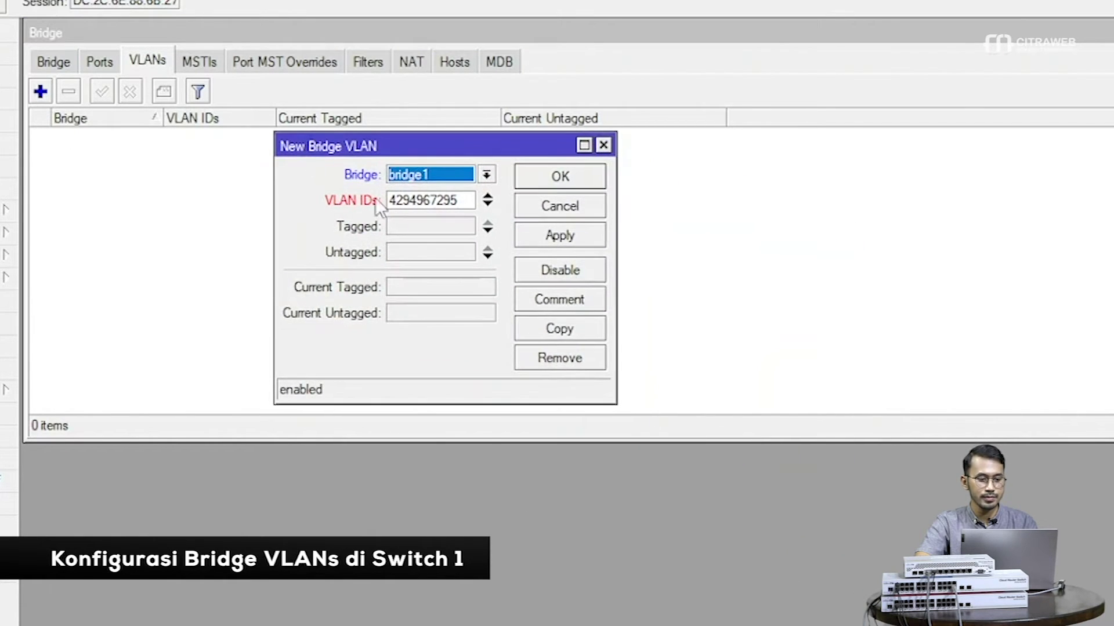
{"action": "double_click", "coordinate": [455, 201]}
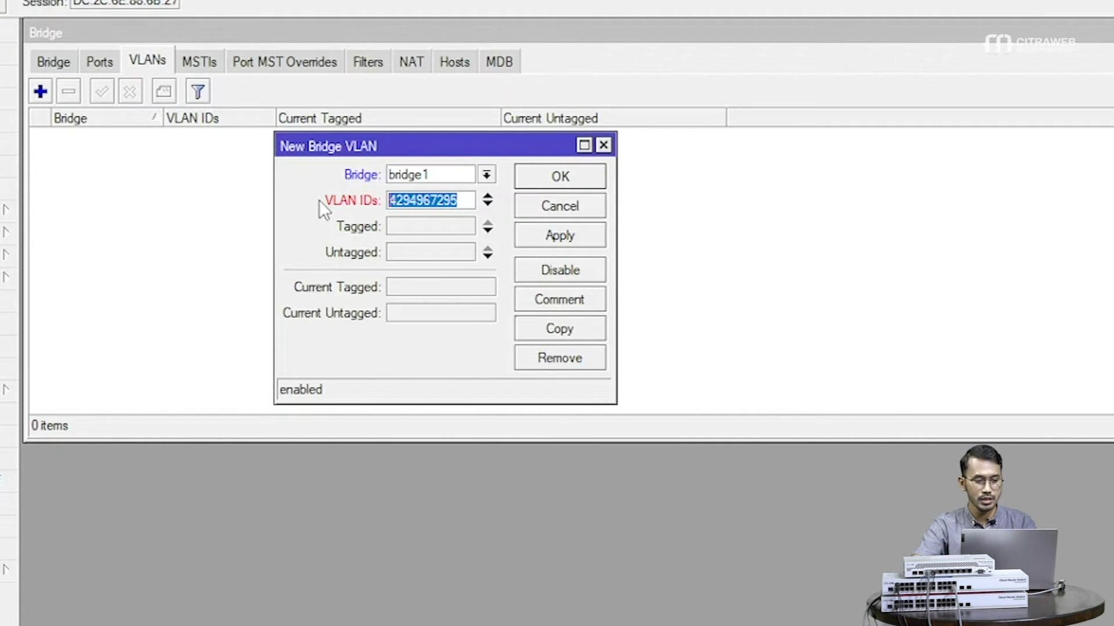
{"action": "type", "text": "100"}
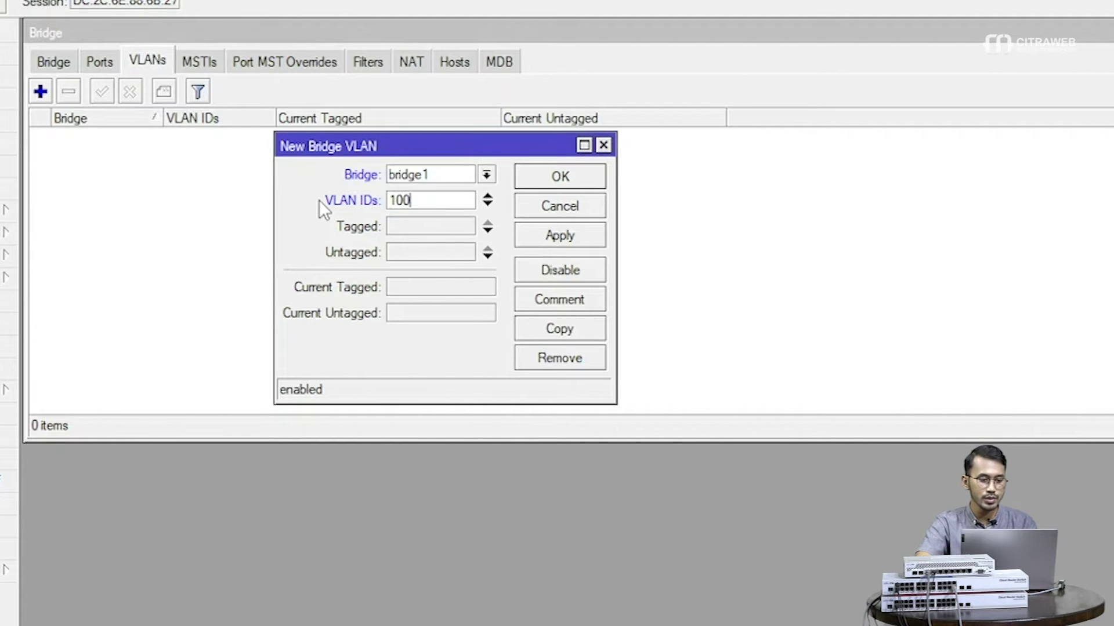
{"action": "left_click", "coordinate": [438, 226]}
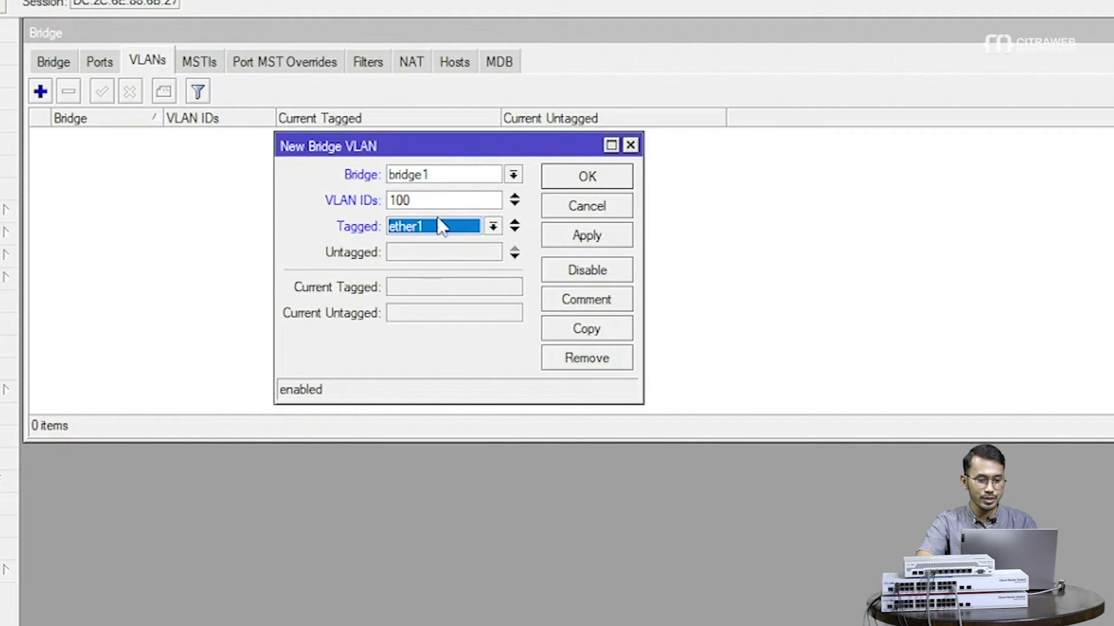
{"action": "left_click", "coordinate": [514, 230]}
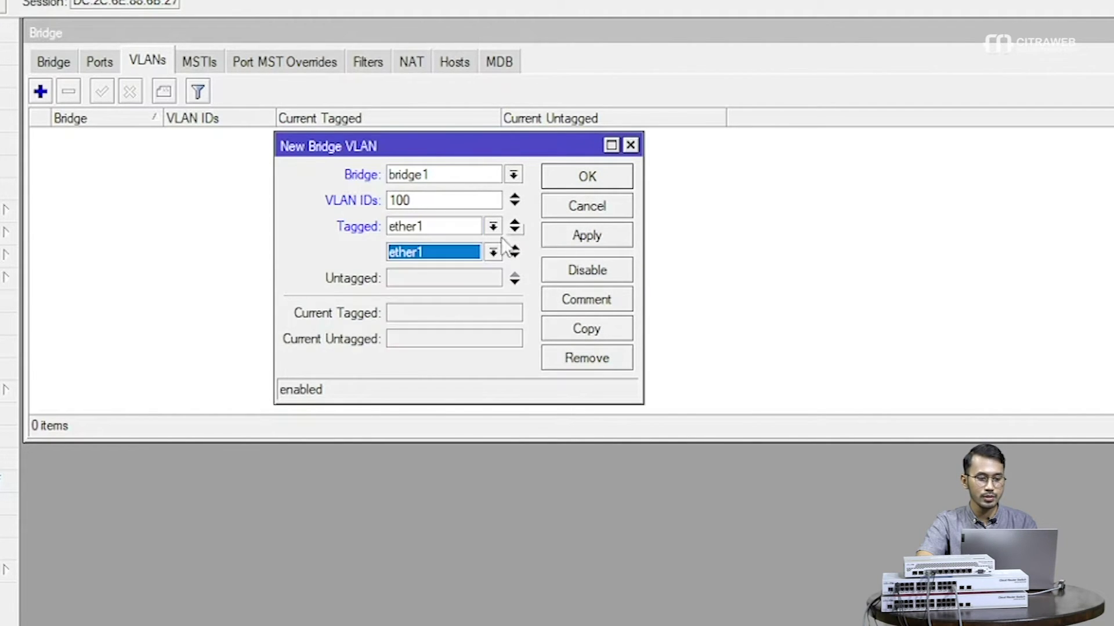
{"action": "left_click", "coordinate": [493, 252]}
{"action": "left_click", "coordinate": [456, 300]}
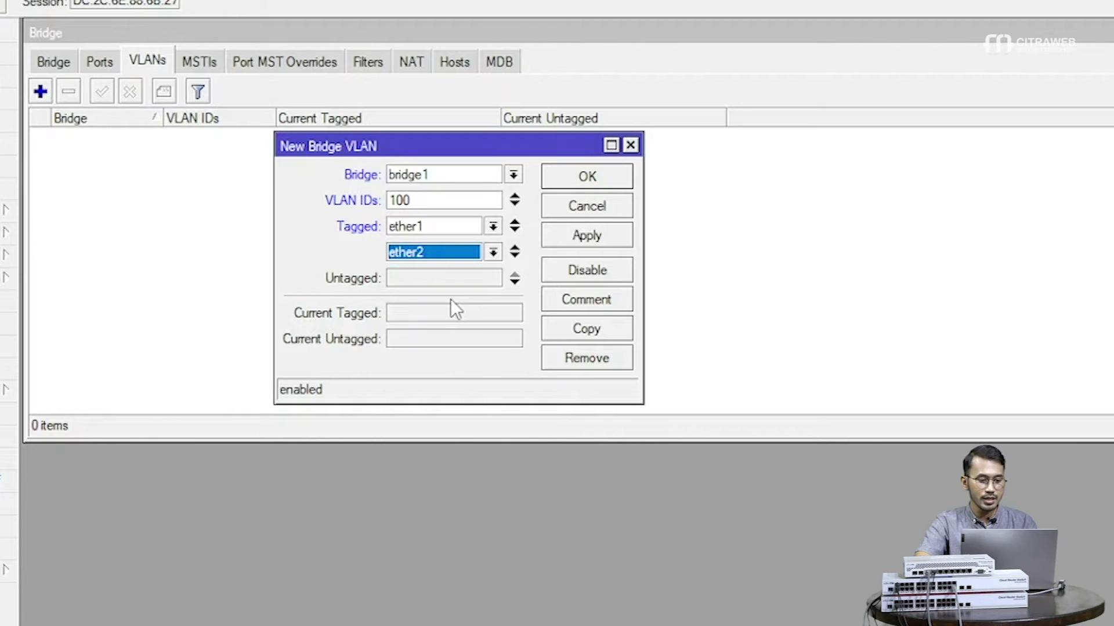
Step: Set ether9 as the untagged port of the VLAN 100 entry and apply it
{"action": "left_click", "coordinate": [451, 283]}
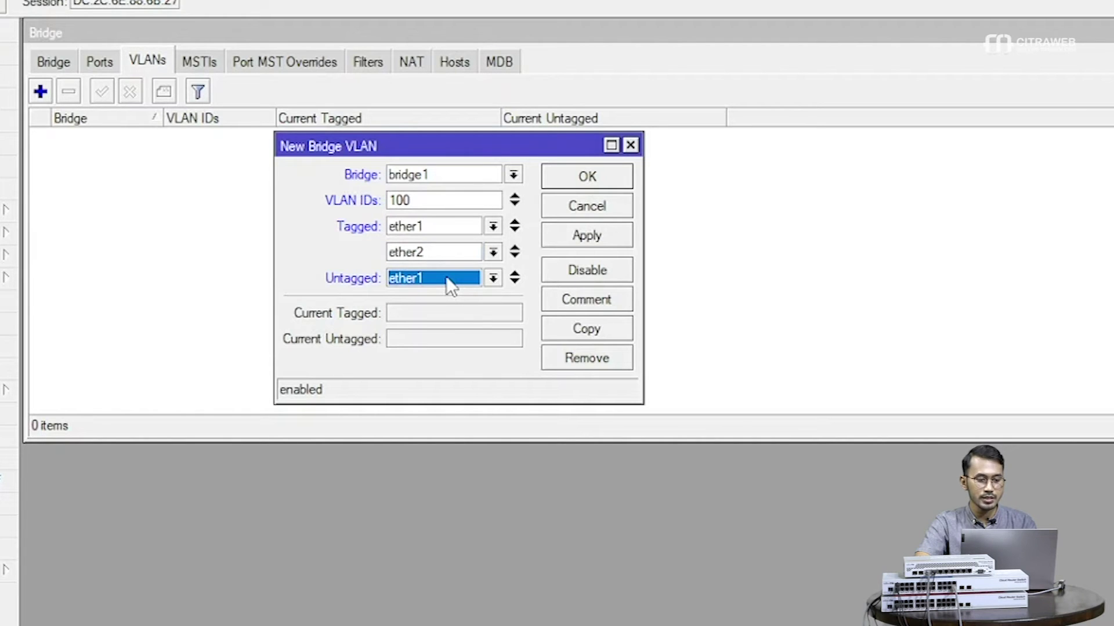
{"action": "left_click", "coordinate": [447, 279]}
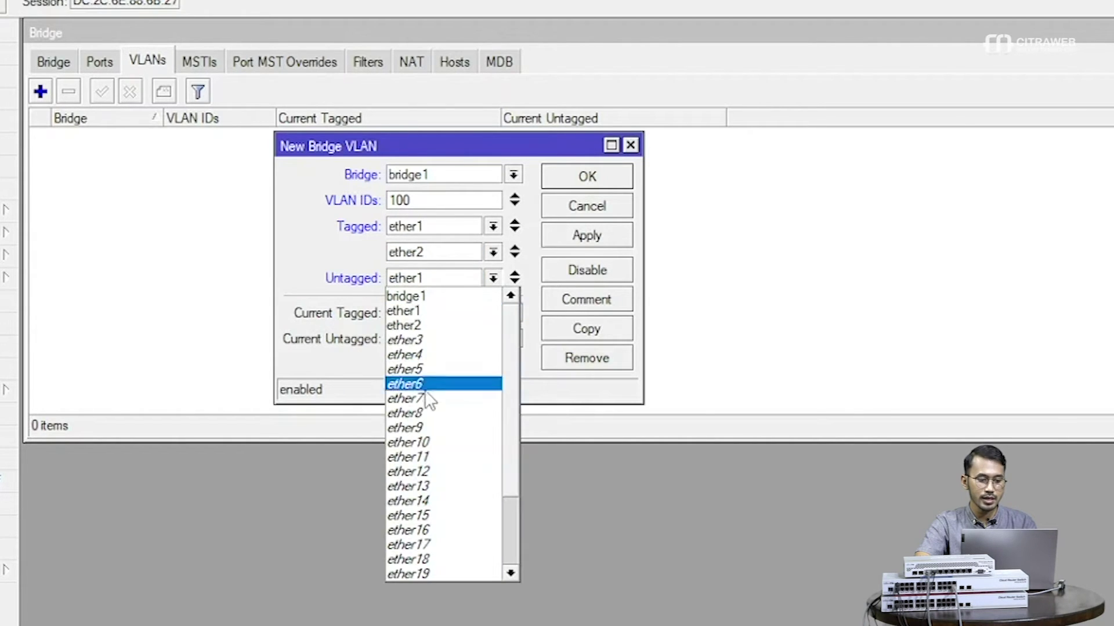
{"action": "left_click", "coordinate": [429, 428]}
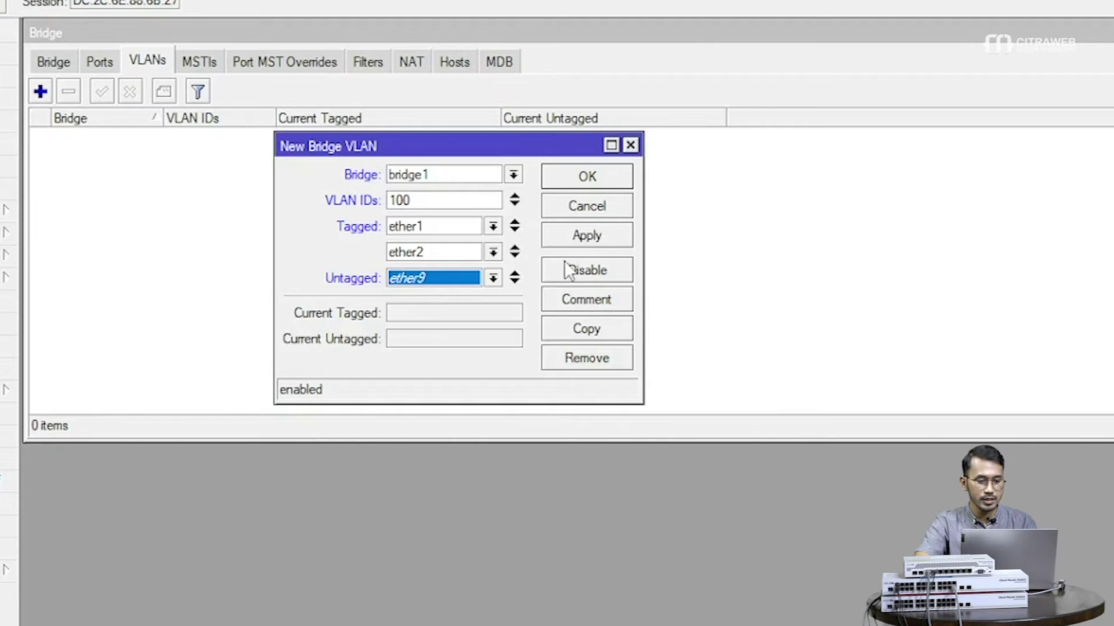
{"action": "left_click", "coordinate": [584, 235]}
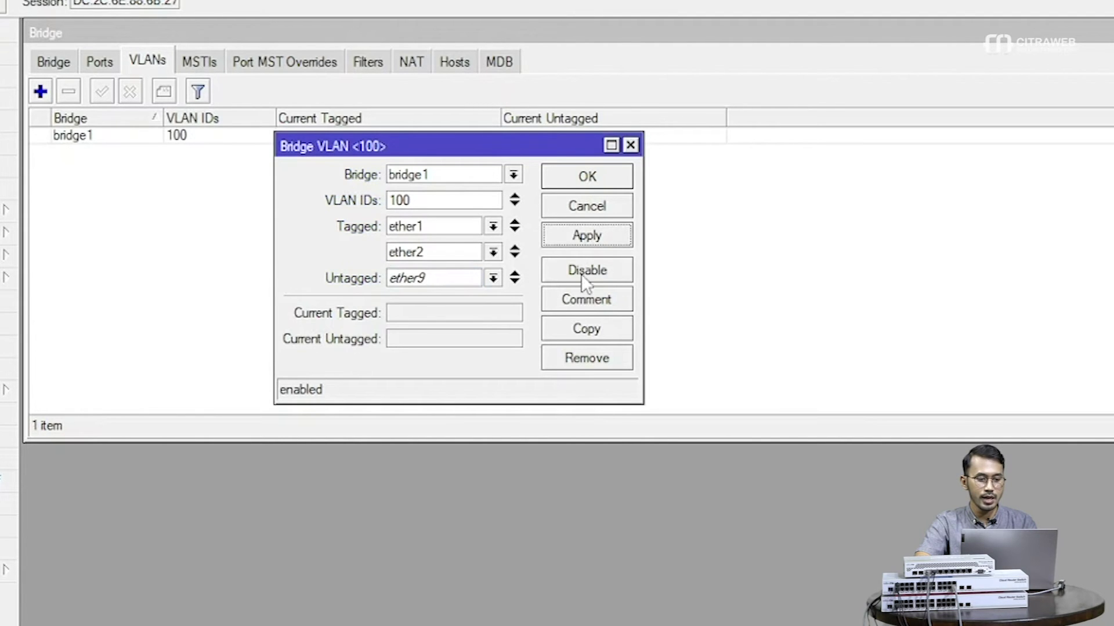
Step: Copy the VLAN 100 entry as VLAN ID 200 with ether10 as the untagged port, and save both entries
{"action": "left_click", "coordinate": [575, 329]}
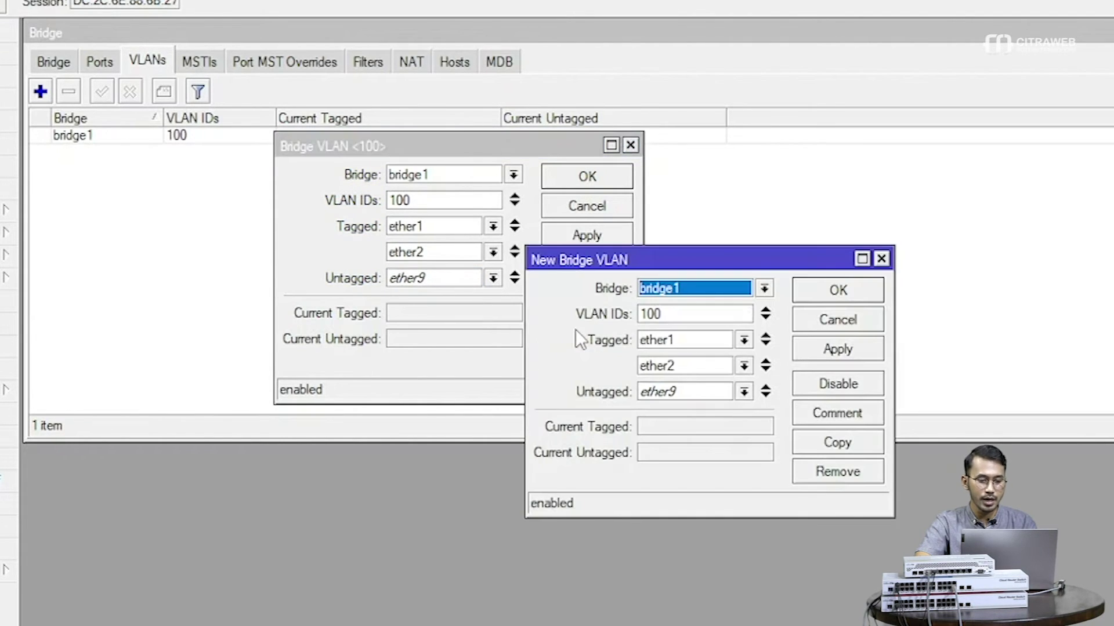
{"action": "left_click_drag", "start_coordinate": [597, 261], "coordinate": [593, 147]}
{"action": "left_click", "coordinate": [638, 199]}
{"action": "type", "text": "2"}
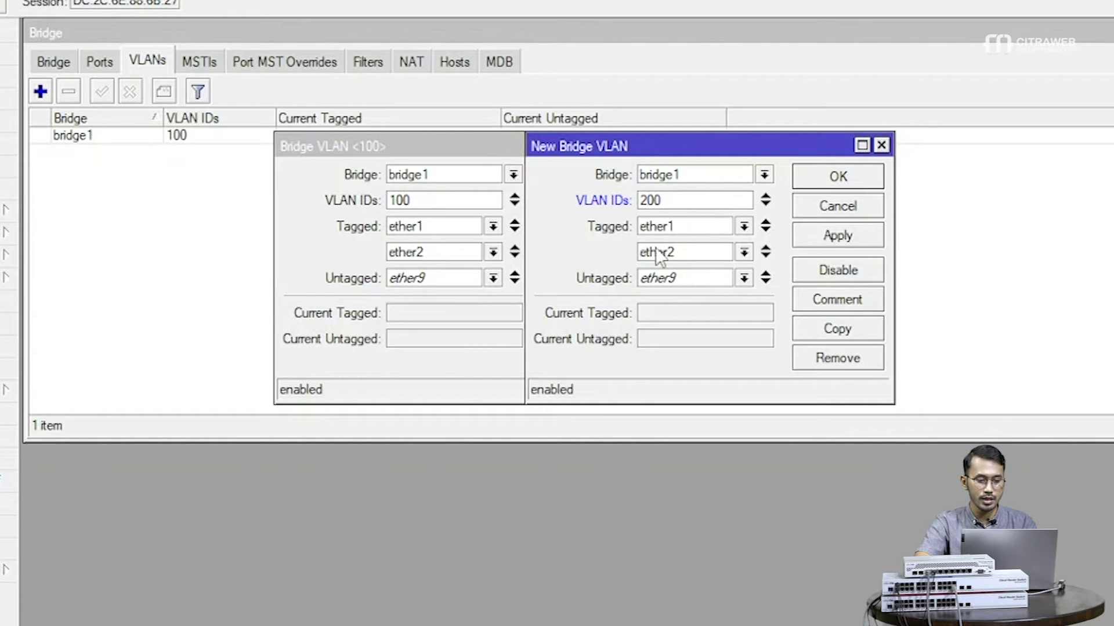
{"action": "left_click", "coordinate": [661, 280]}
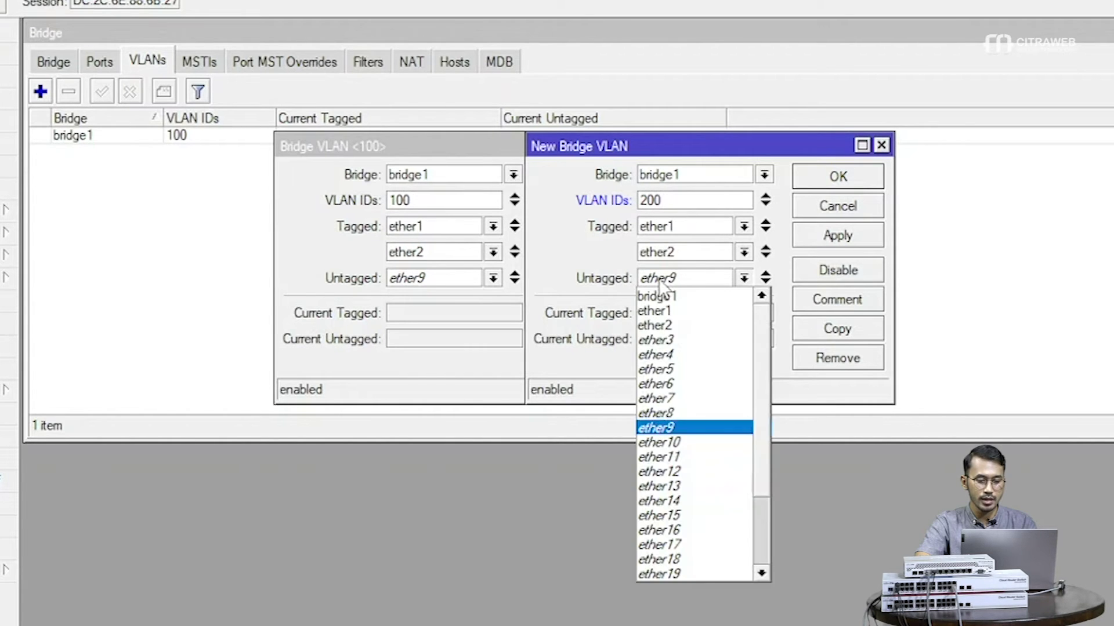
{"action": "left_click", "coordinate": [661, 441]}
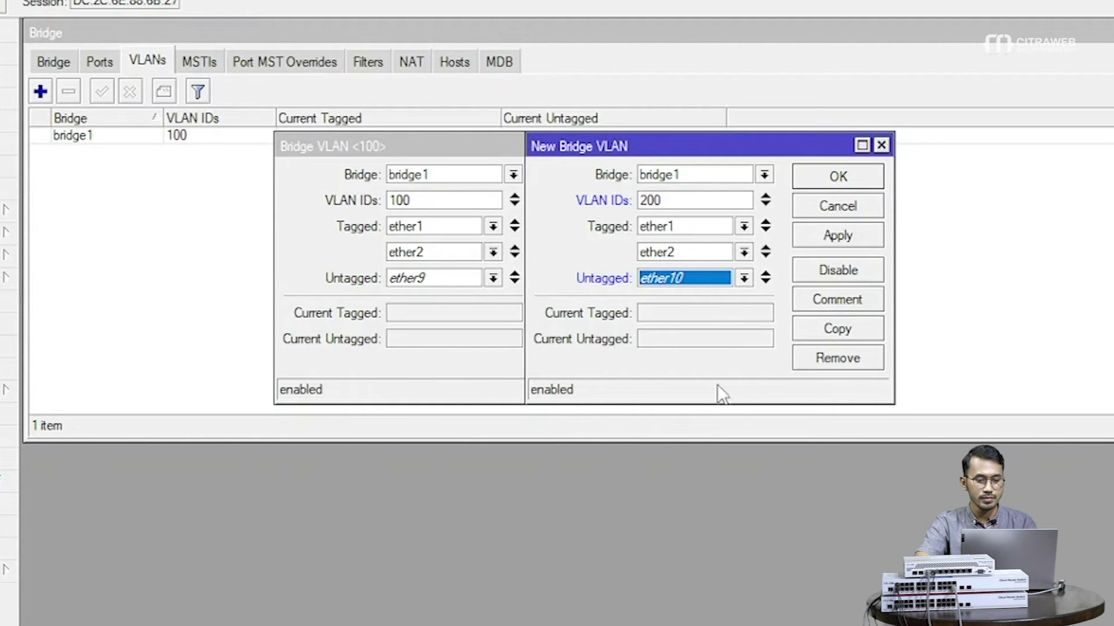
{"action": "left_click", "coordinate": [820, 237]}
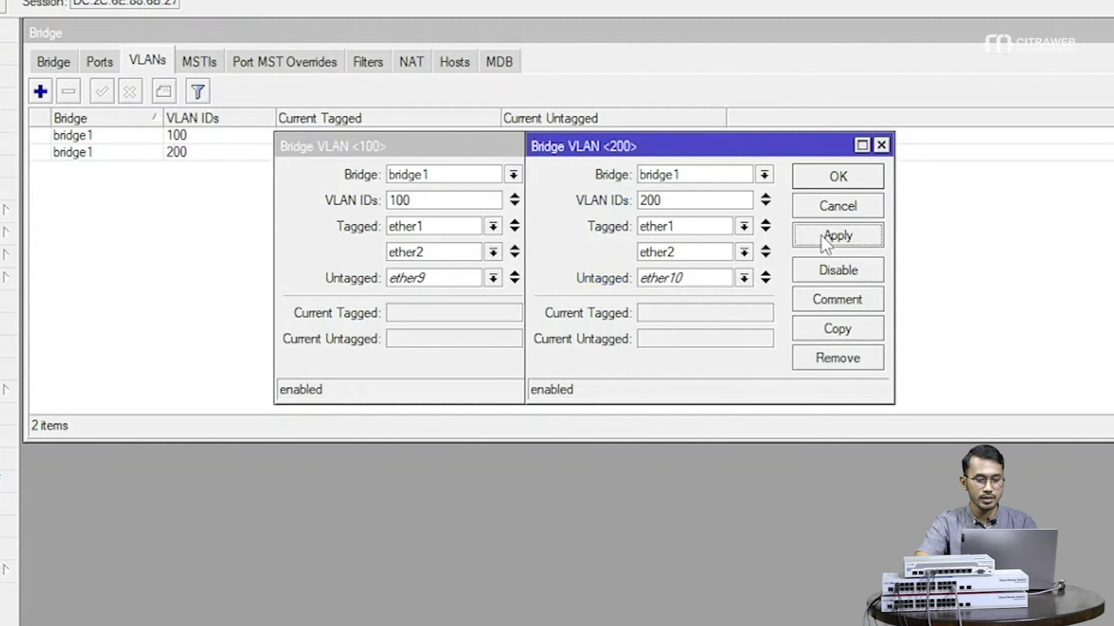
{"action": "left_click", "coordinate": [836, 179]}
{"action": "left_click", "coordinate": [594, 233]}
{"action": "left_click", "coordinate": [599, 180]}
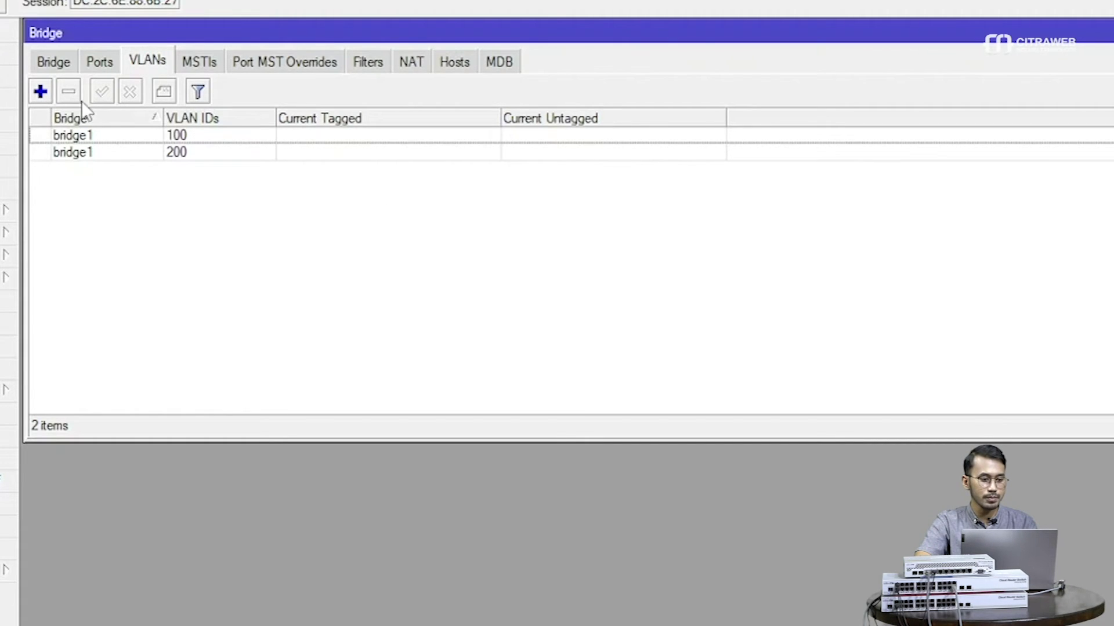
Step: Start a bridge VLAN entry on bridge1 with VLAN ID 99 and tagged ports ether1 and ether2
{"action": "left_click", "coordinate": [40, 92]}
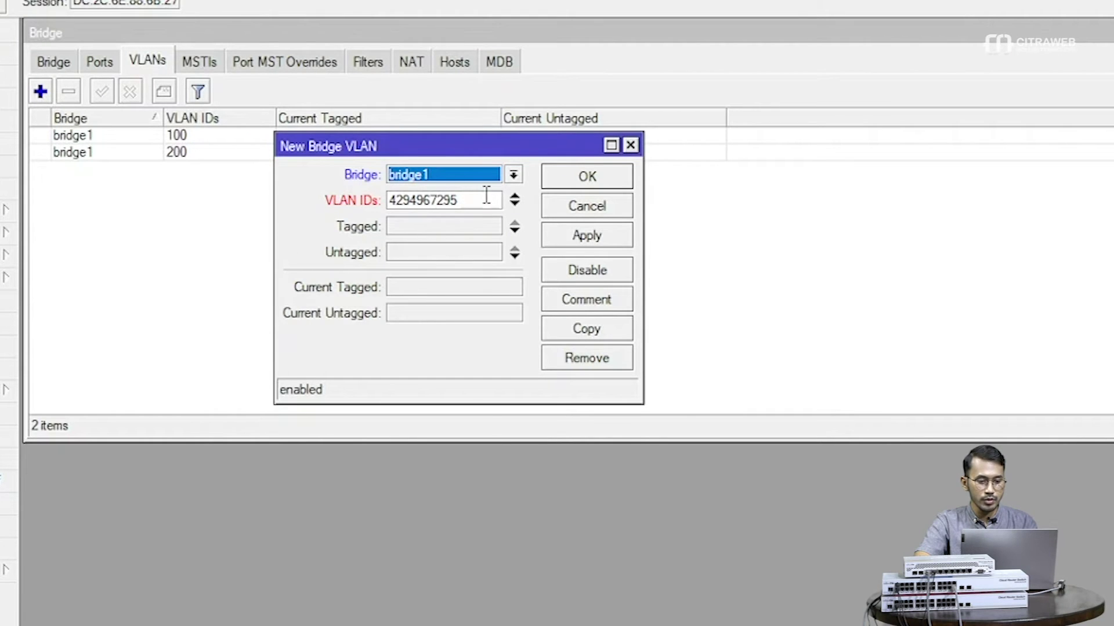
{"action": "key", "text": "Tab"}
{"action": "type", "text": "99"}
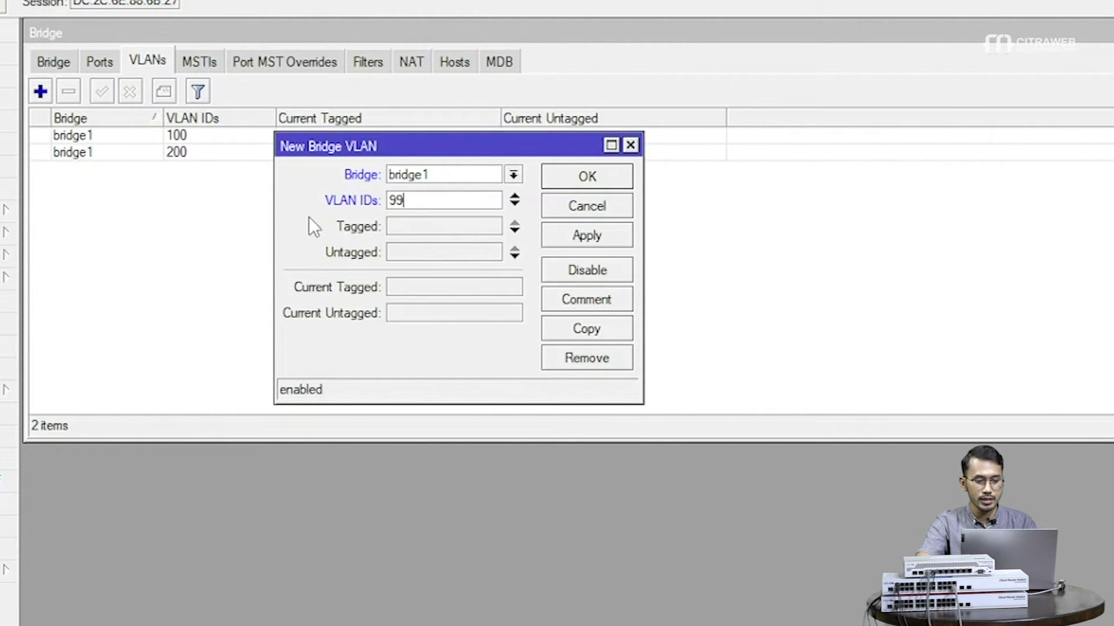
{"action": "left_click", "coordinate": [427, 228]}
{"action": "left_click", "coordinate": [512, 231]}
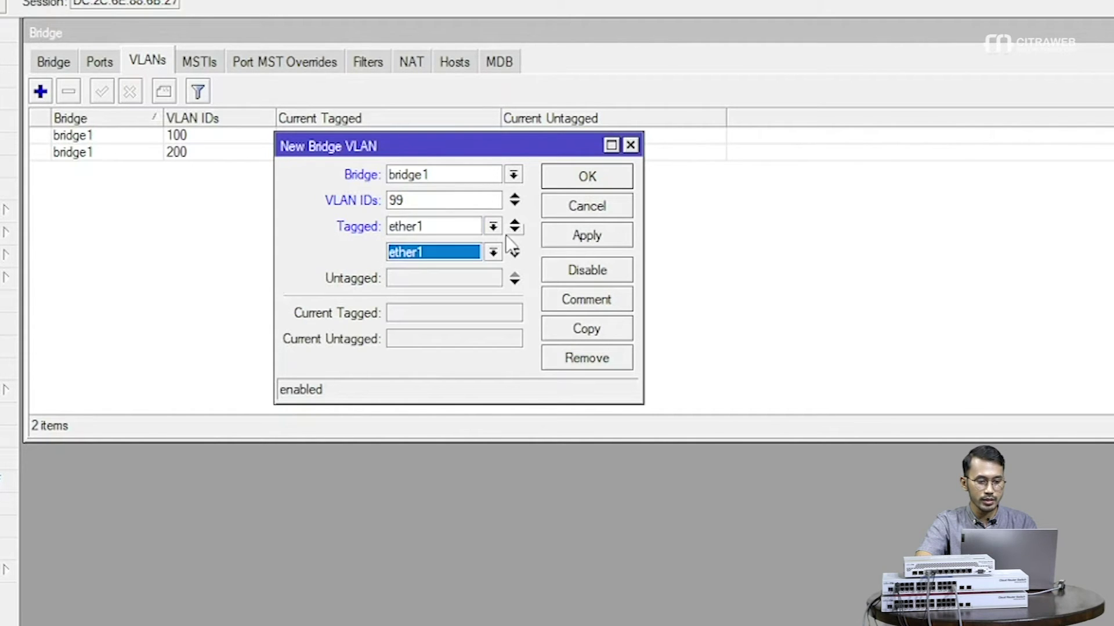
{"action": "left_click", "coordinate": [493, 251]}
{"action": "left_click", "coordinate": [450, 299]}
Step: Add bridge1 as the third tagged port of the VLAN 99 entry and save it
{"action": "left_click", "coordinate": [513, 259]}
{"action": "left_click", "coordinate": [491, 279]}
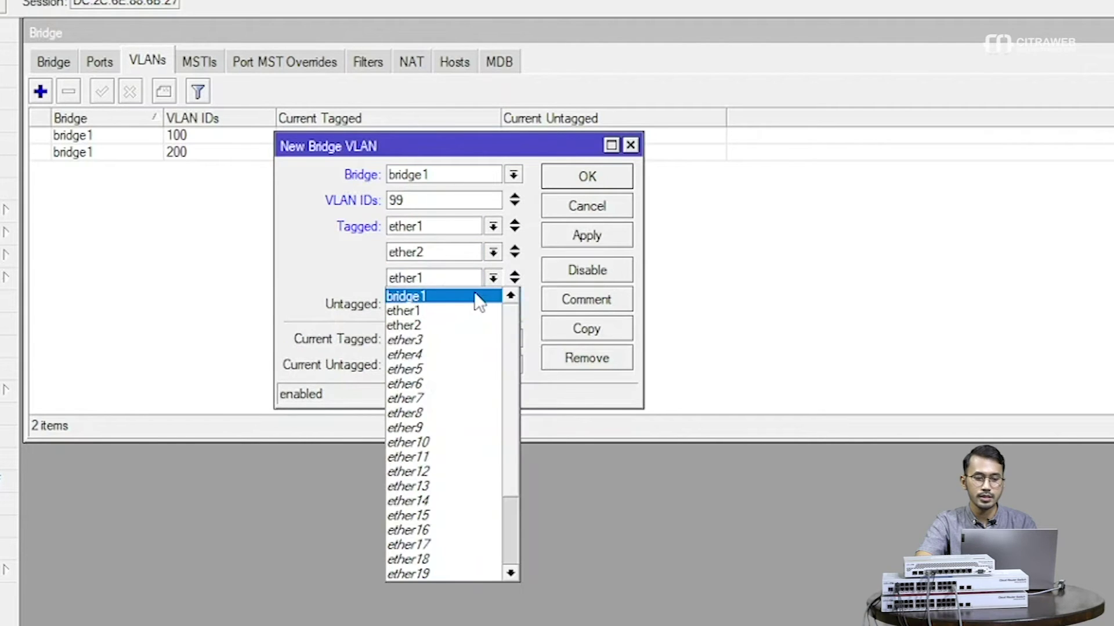
{"action": "left_click", "coordinate": [479, 299]}
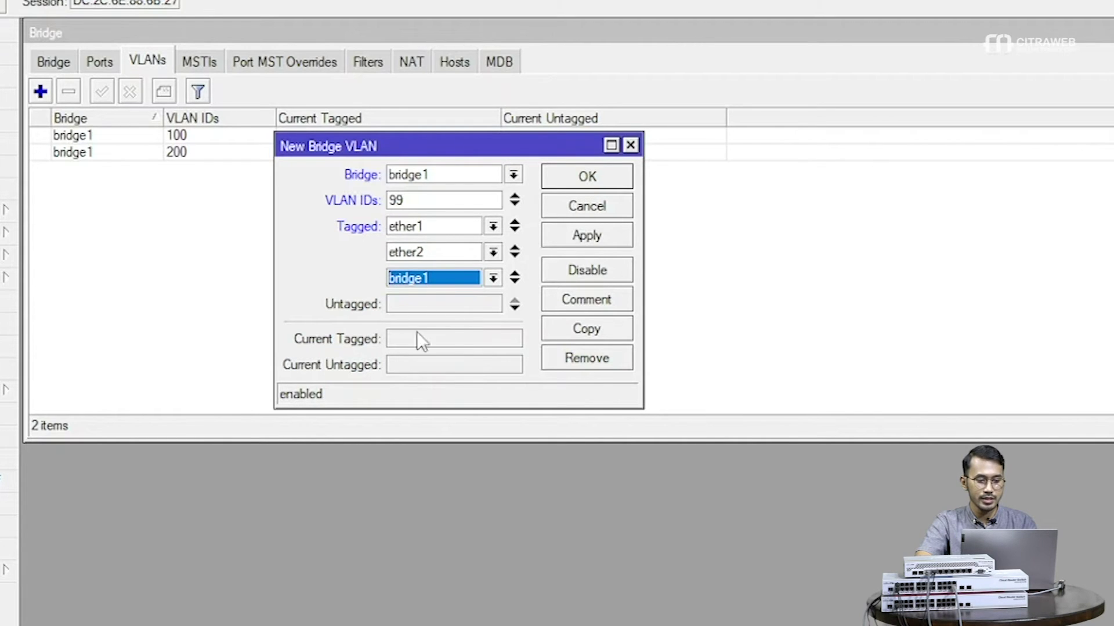
{"action": "left_click", "coordinate": [566, 239]}
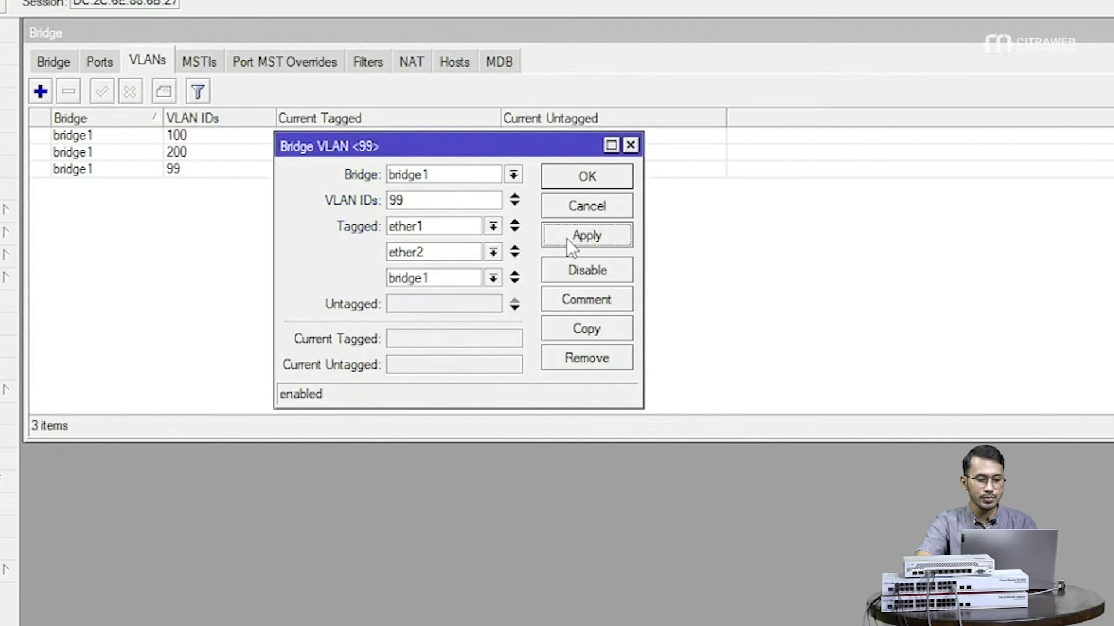
{"action": "left_click", "coordinate": [585, 174]}
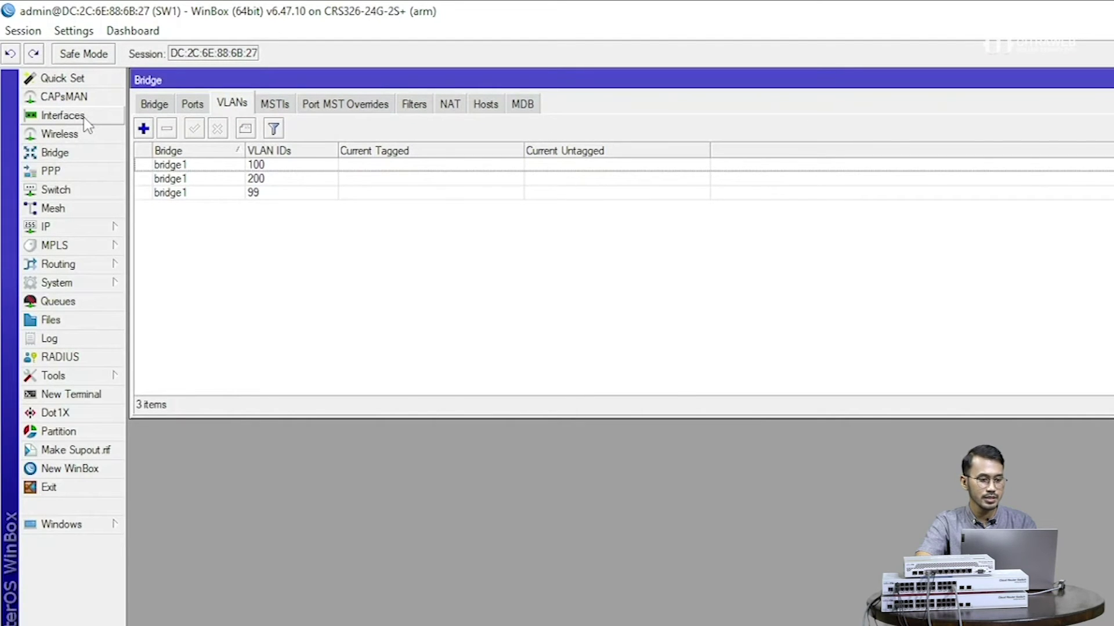
Step: Start a new VLAN interface on the switch and name it vlan99
{"action": "left_click", "coordinate": [84, 118]}
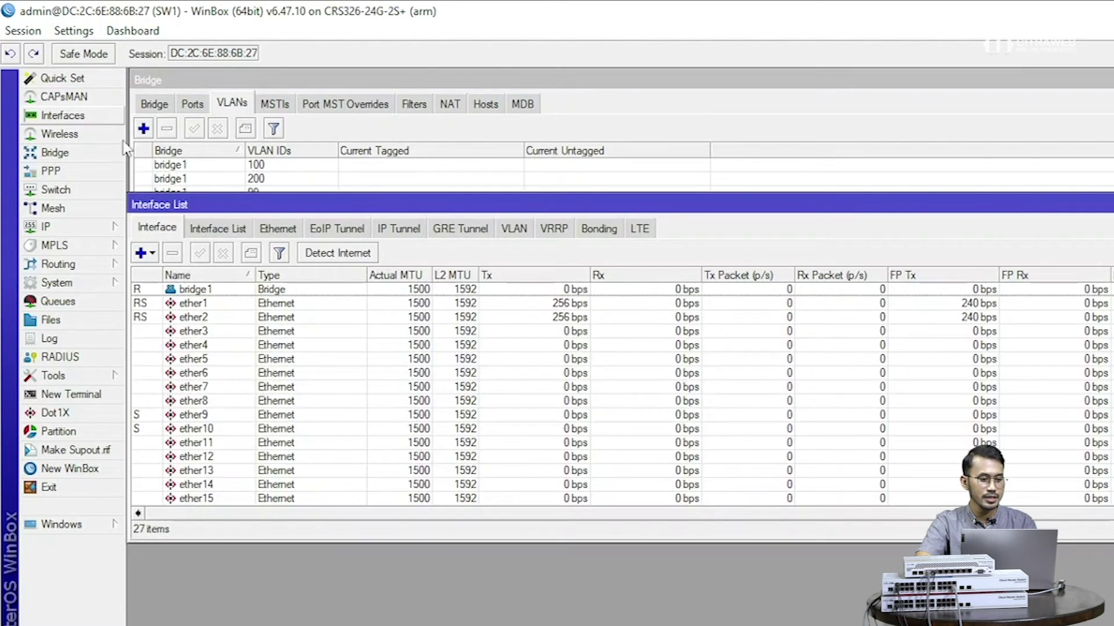
{"action": "left_click_drag", "start_coordinate": [191, 204], "coordinate": [200, 255]}
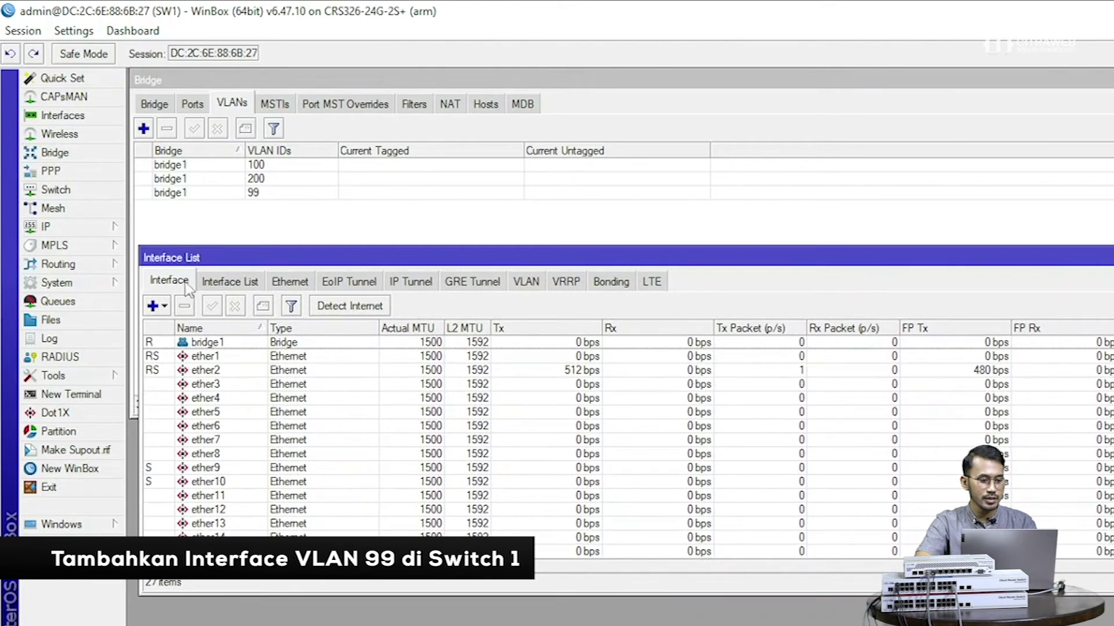
{"action": "left_click", "coordinate": [153, 306]}
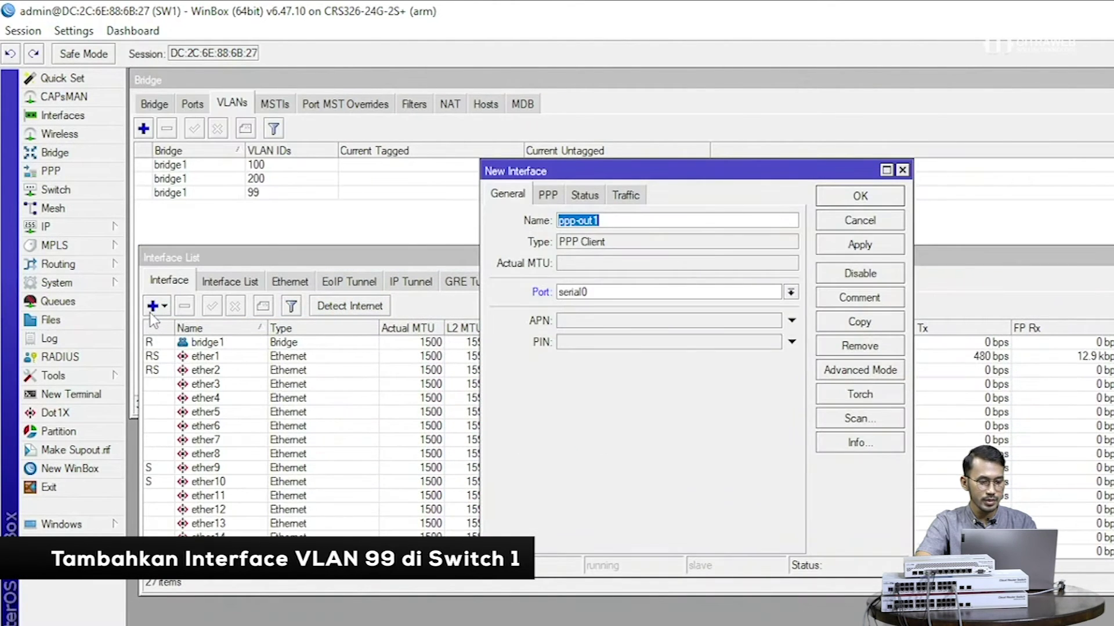
{"action": "key", "text": "Escape"}
{"action": "left_click", "coordinate": [164, 308]}
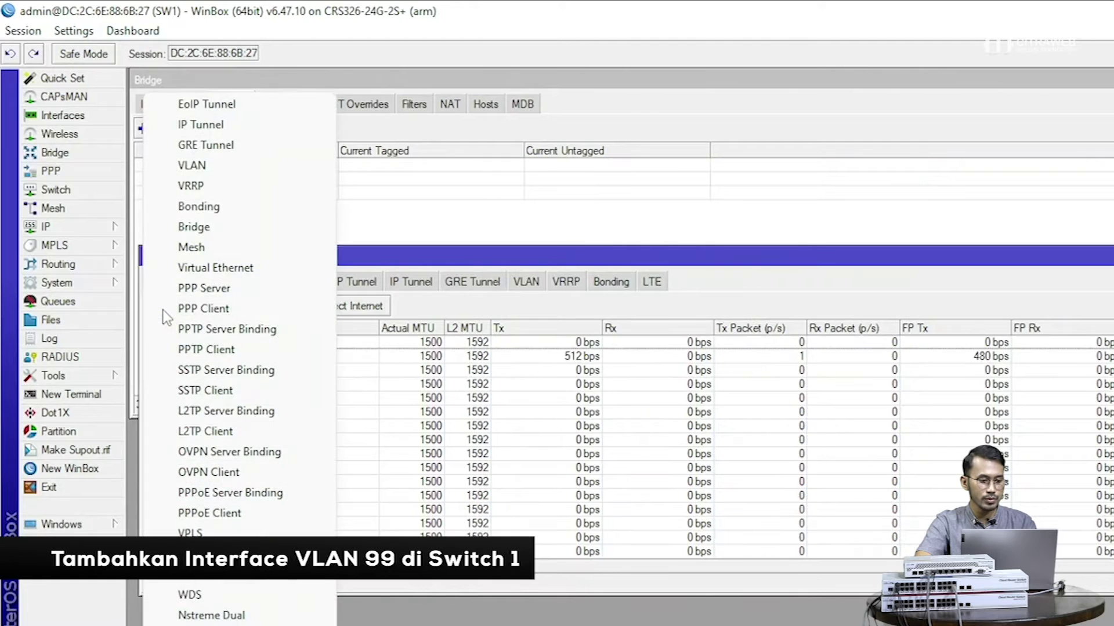
{"action": "left_click", "coordinate": [215, 167]}
{"action": "left_click", "coordinate": [606, 221]}
{"action": "key", "text": "BackSpace"}
{"action": "type", "text": "99"}
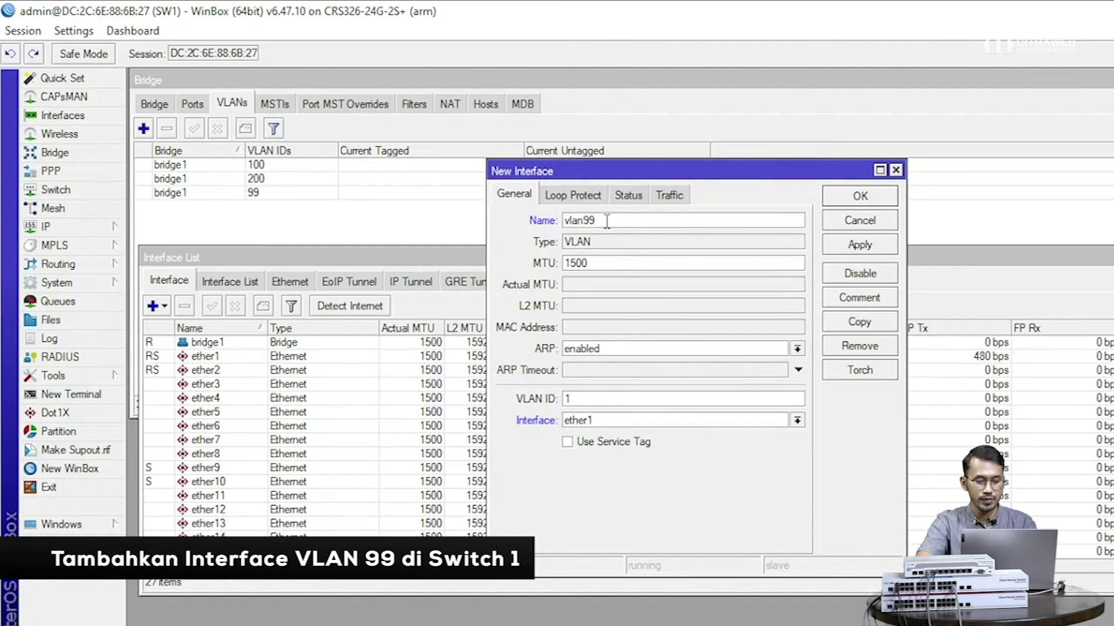
Step: Set the vlan99 interface to VLAN ID 99 on bridge1, save it, and close the interface list
{"action": "left_click_drag", "start_coordinate": [583, 398], "coordinate": [532, 399]}
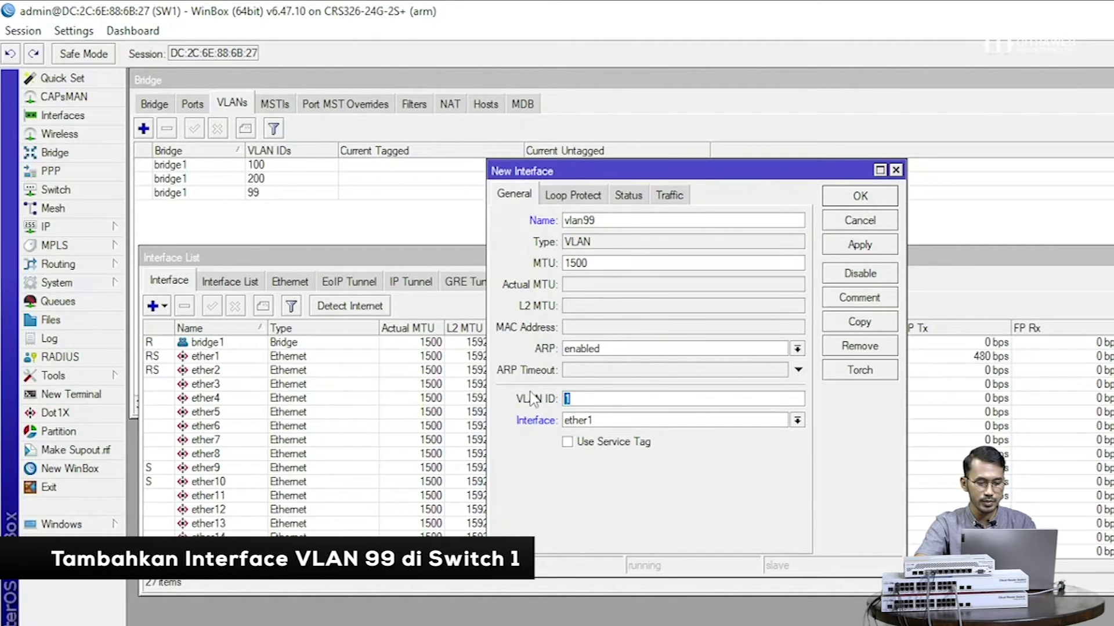
{"action": "type", "text": "99"}
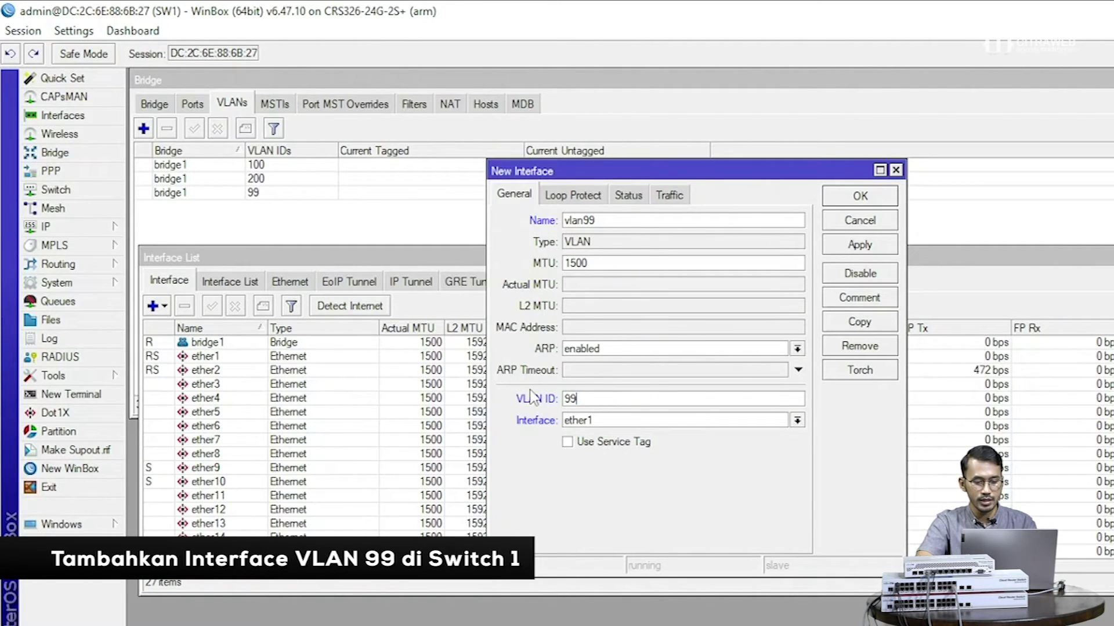
{"action": "left_click", "coordinate": [578, 420]}
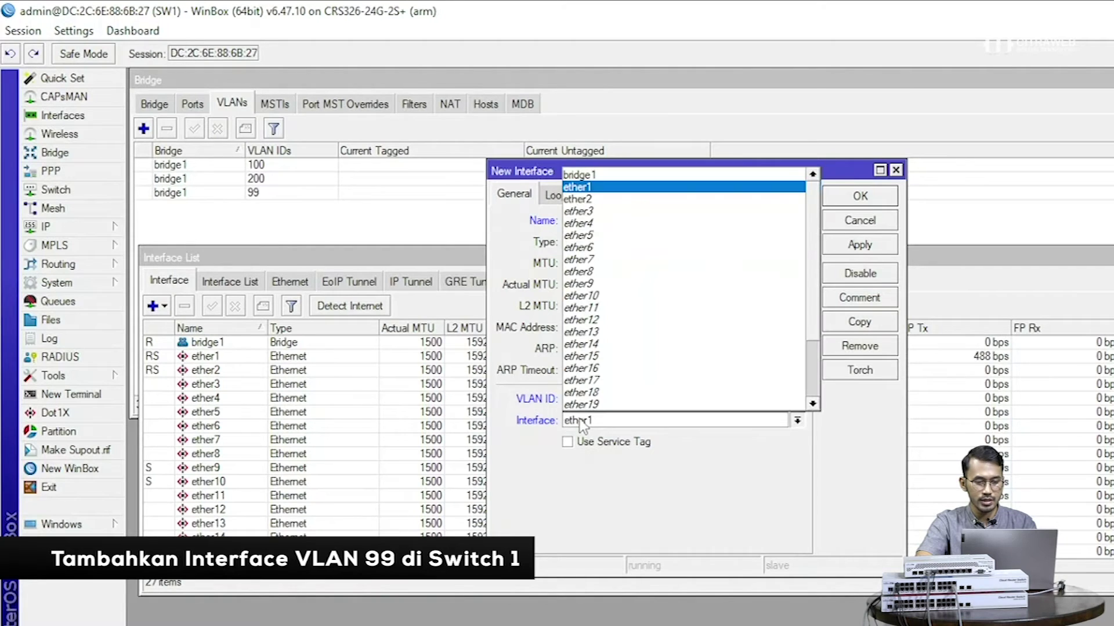
{"action": "left_click", "coordinate": [640, 178]}
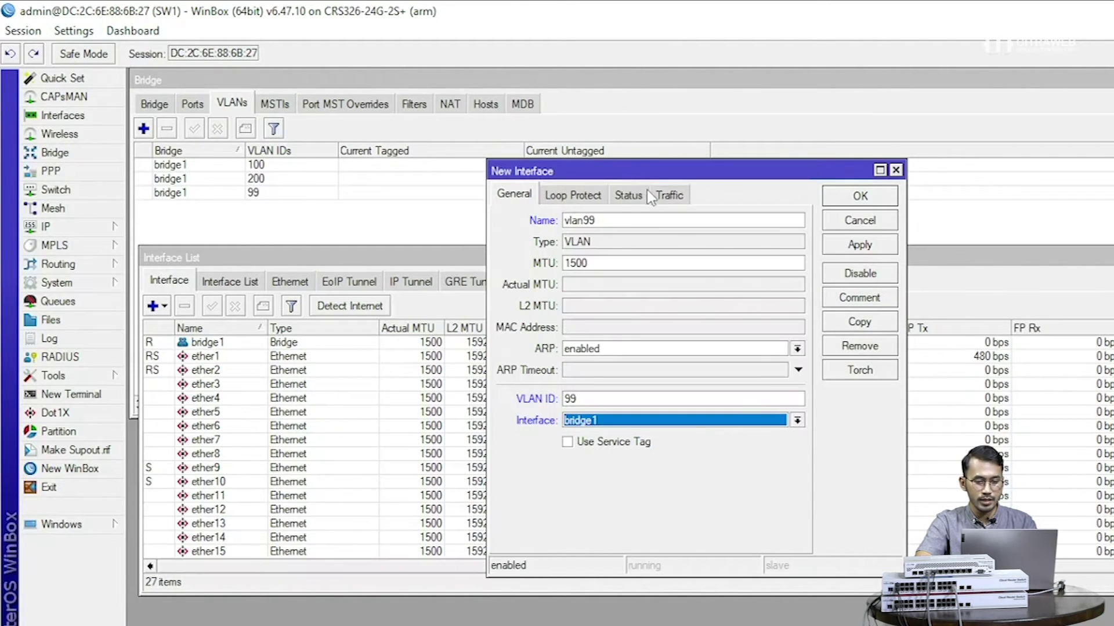
{"action": "left_click", "coordinate": [864, 248]}
{"action": "left_click", "coordinate": [860, 196]}
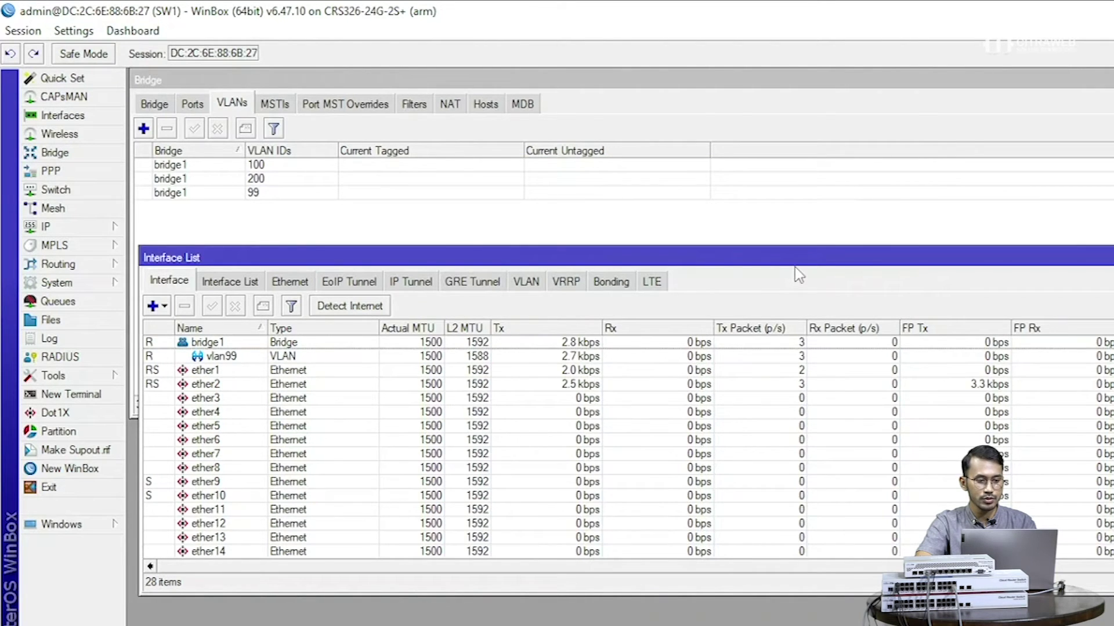
{"action": "key", "text": "Escape"}
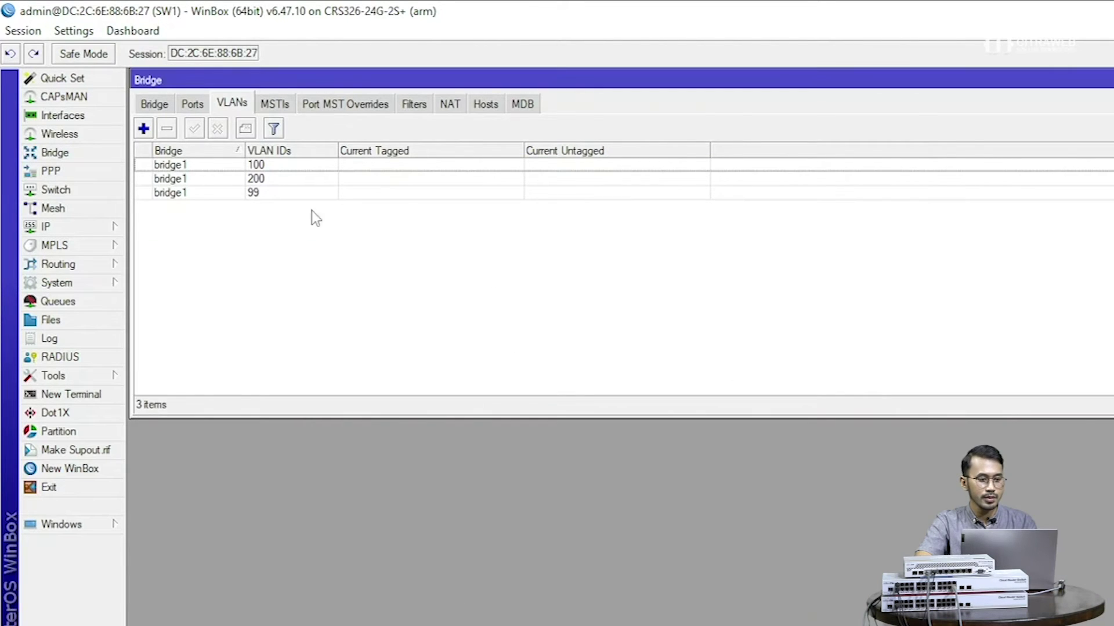
Step: Enable VLAN Filtering on bridge1 and save the bridge settings
{"action": "left_click", "coordinate": [166, 104]}
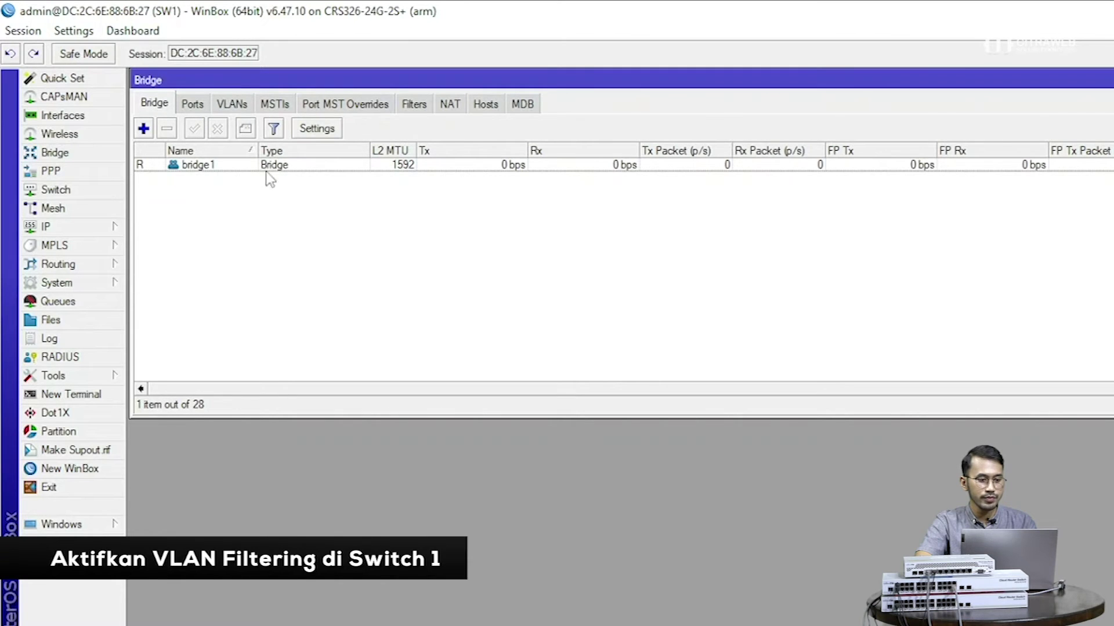
{"action": "double_click", "coordinate": [282, 174]}
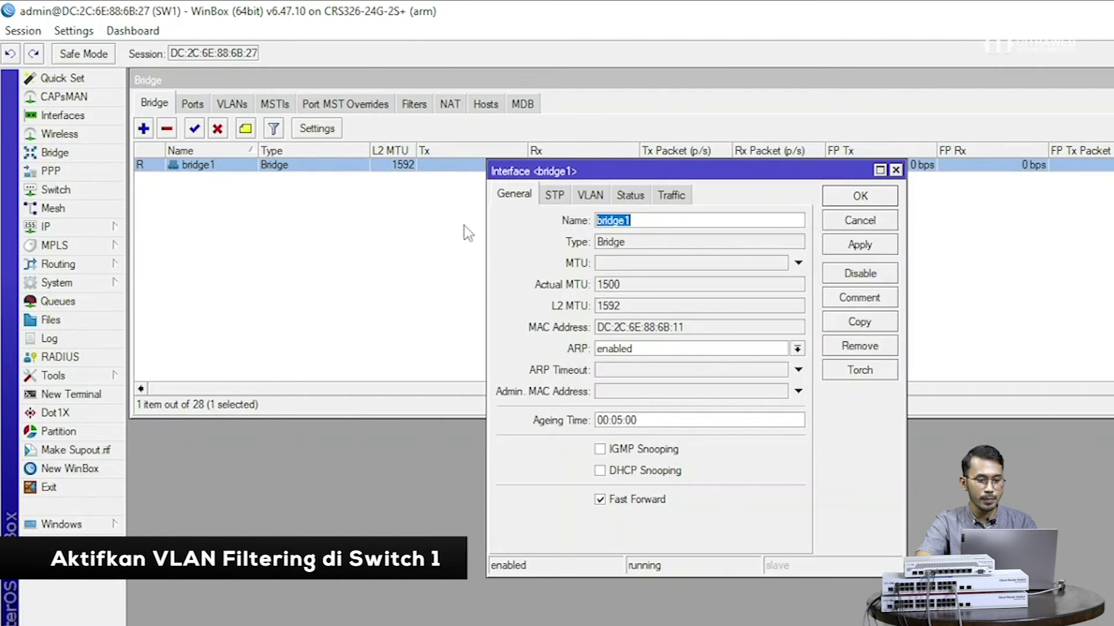
{"action": "left_click", "coordinate": [591, 195]}
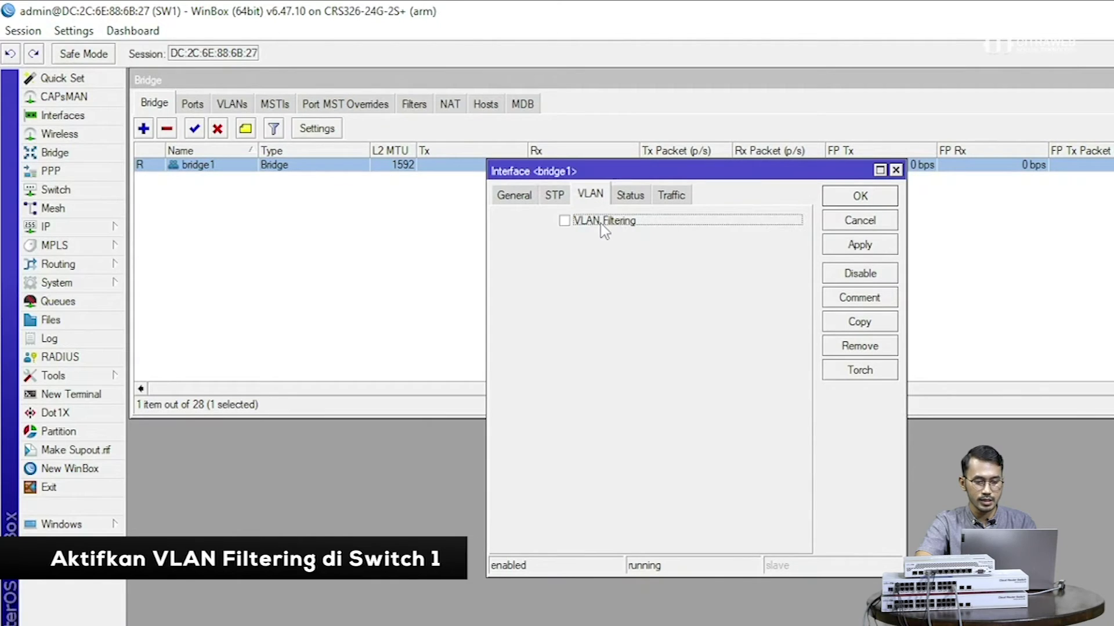
{"action": "left_click", "coordinate": [600, 222]}
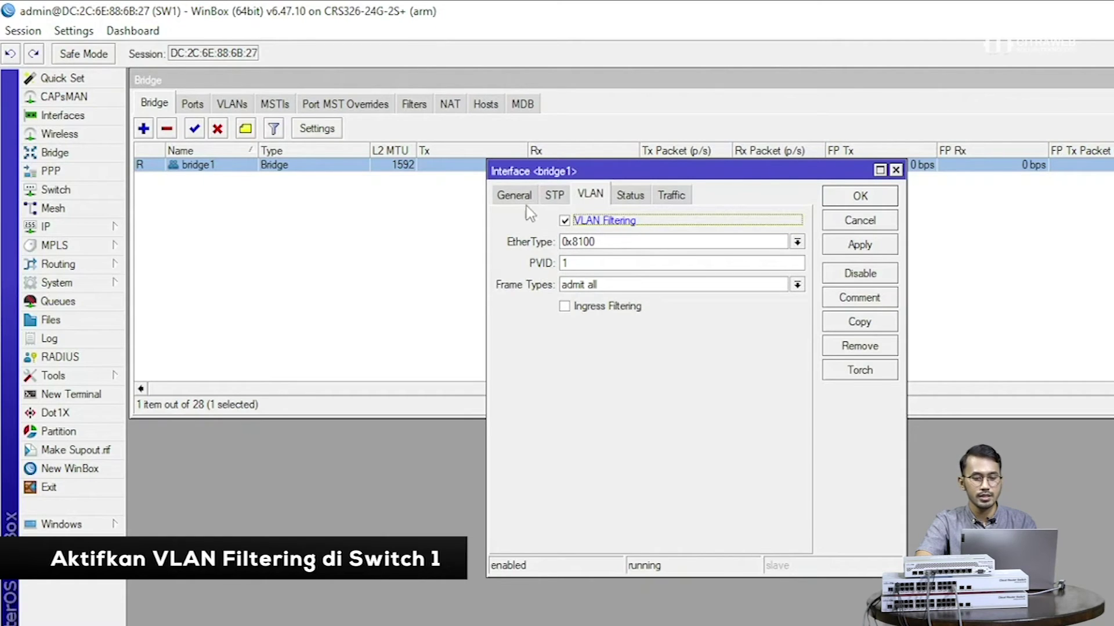
{"action": "left_click", "coordinate": [865, 246]}
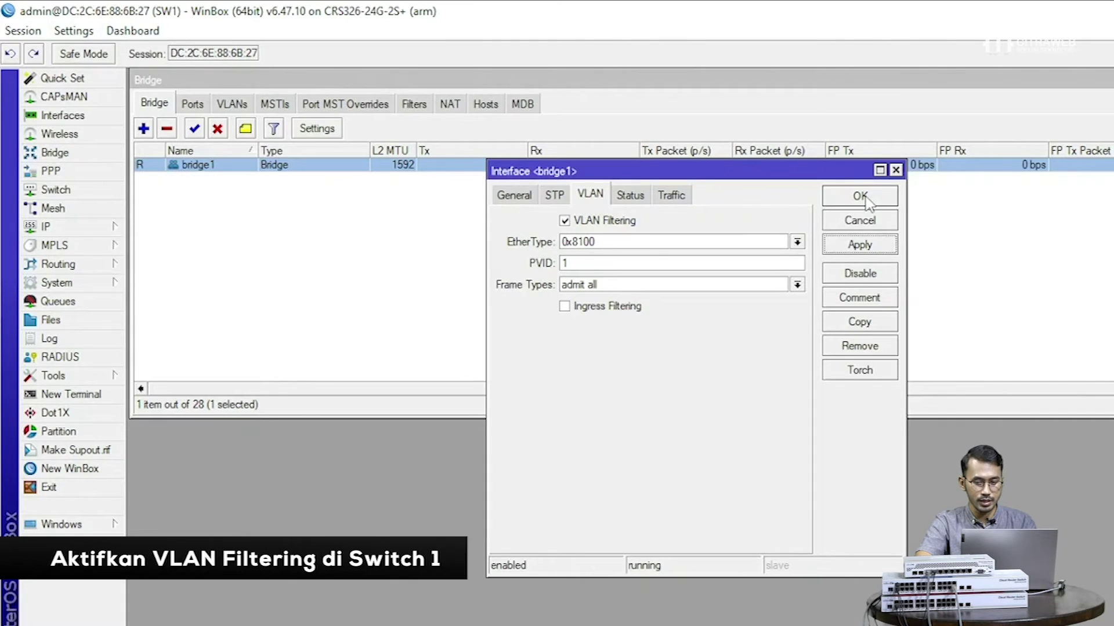
{"action": "left_click", "coordinate": [866, 200]}
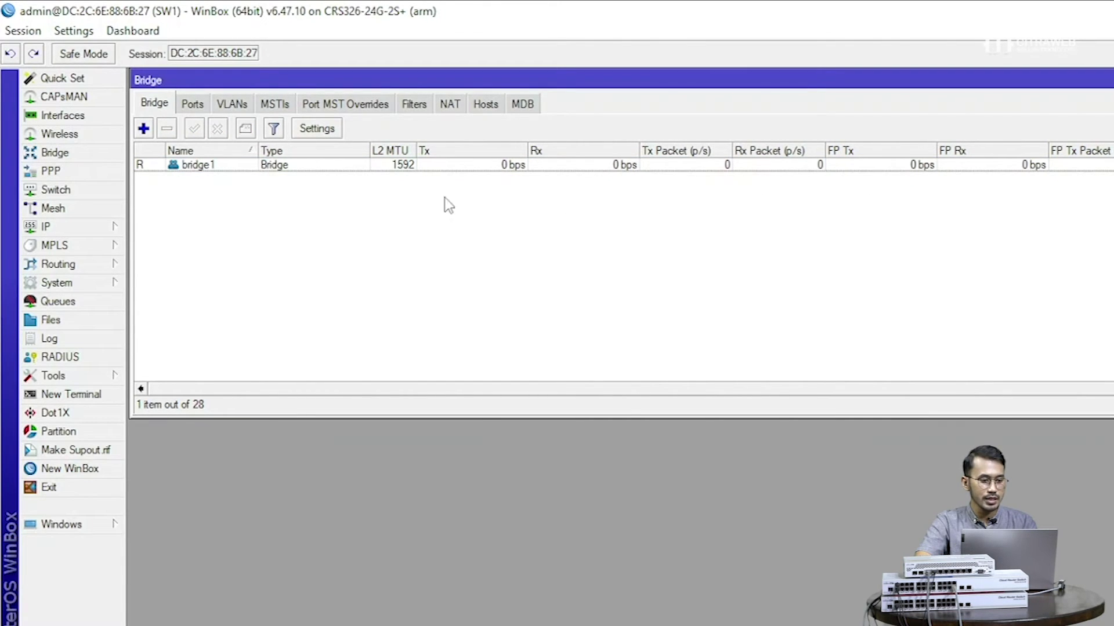
Step: Add a DHCP client on the vlan99 interface and save it
{"action": "left_click", "coordinate": [109, 226]}
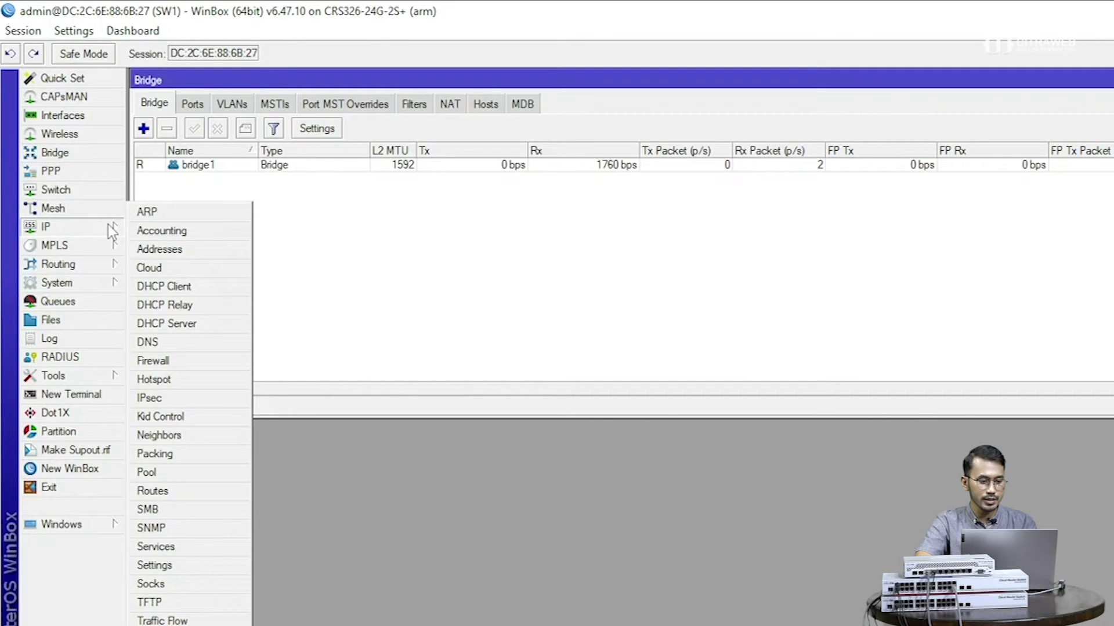
{"action": "left_click", "coordinate": [182, 285]}
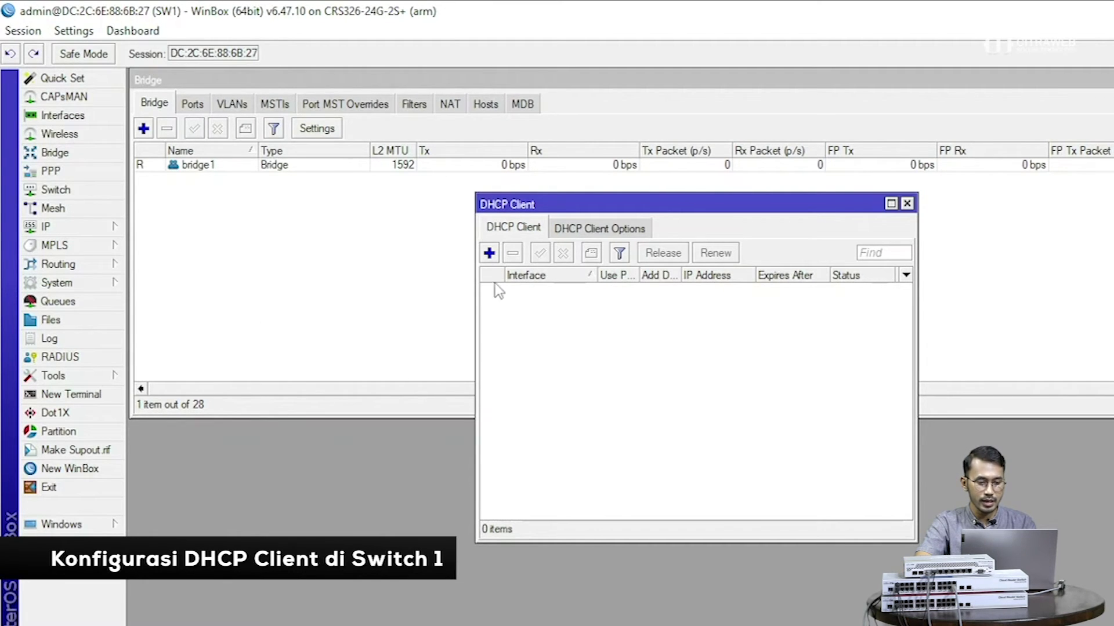
{"action": "left_click", "coordinate": [489, 253]}
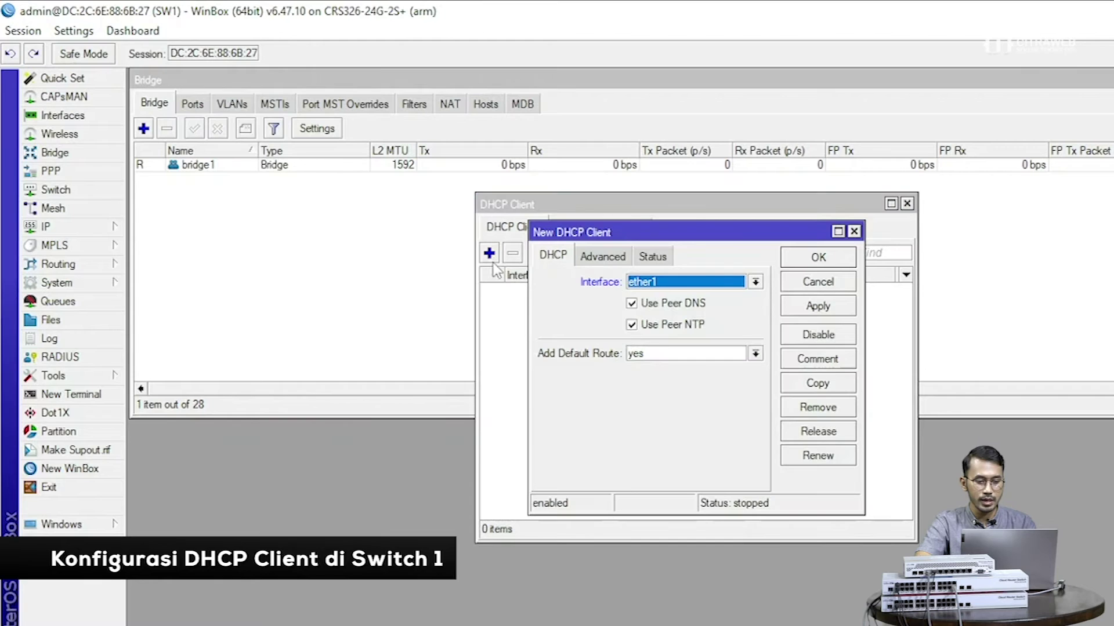
{"action": "left_click", "coordinate": [681, 284]}
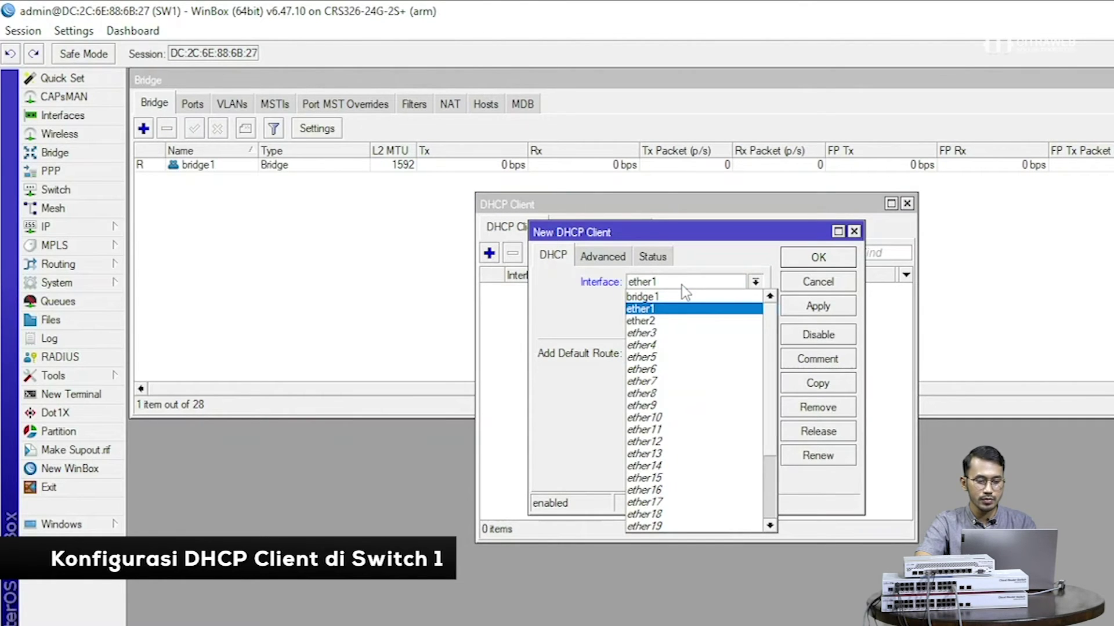
{"action": "scroll", "coordinate": [768, 432], "scroll_direction": "down", "scroll_amount": 3}
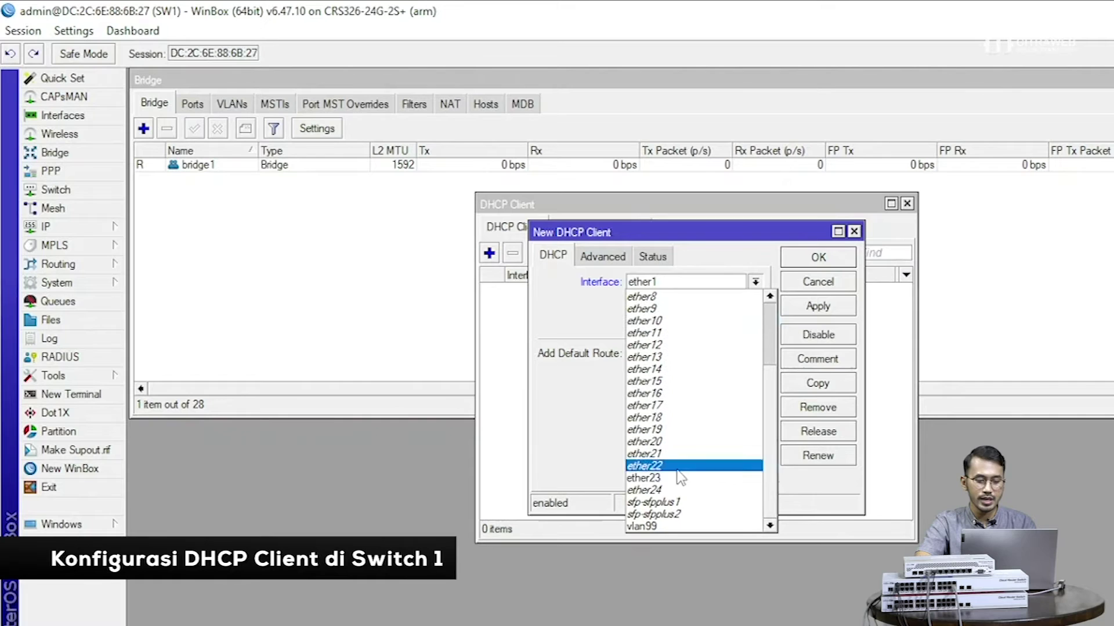
{"action": "left_click", "coordinate": [673, 527]}
{"action": "left_click", "coordinate": [804, 309]}
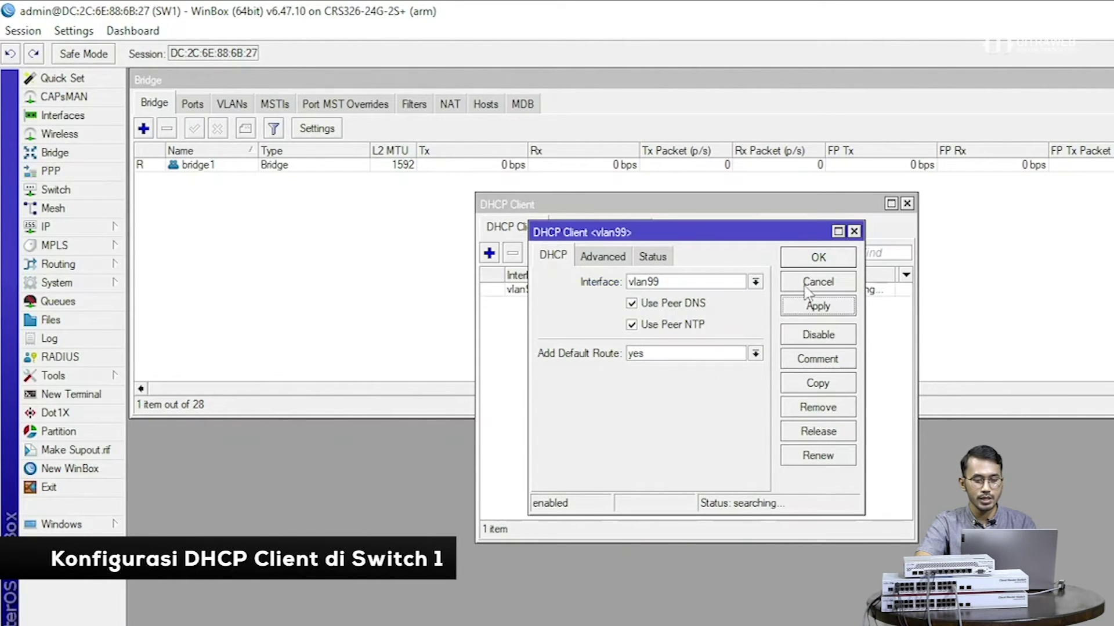
{"action": "left_click", "coordinate": [813, 261]}
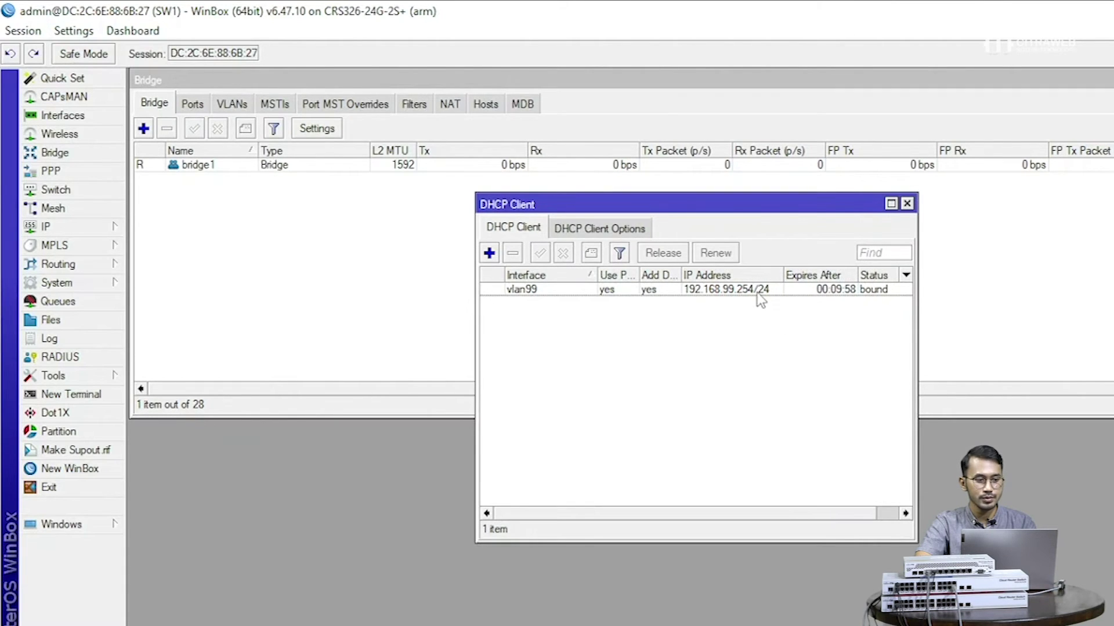
{"action": "left_click", "coordinate": [757, 292]}
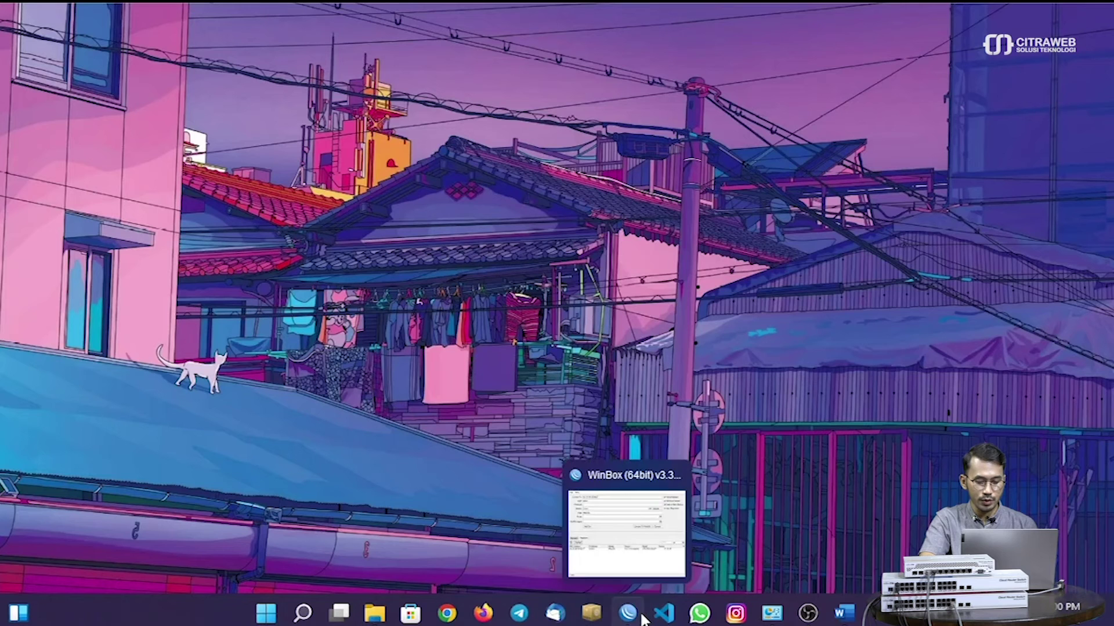
Step: Refresh the WinBox neighbor list, connect to the CRS326-24G-2S+ switch at DC:2C:6E:88:6D:57, and maximize its session window
{"action": "left_click", "coordinate": [641, 617]}
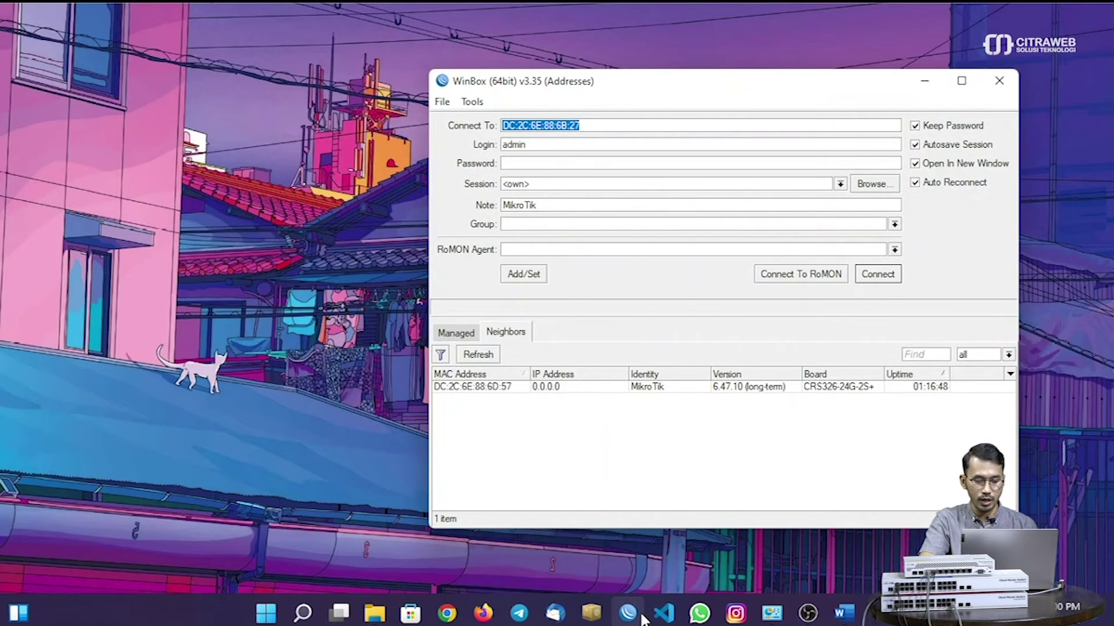
{"action": "left_click", "coordinate": [491, 363]}
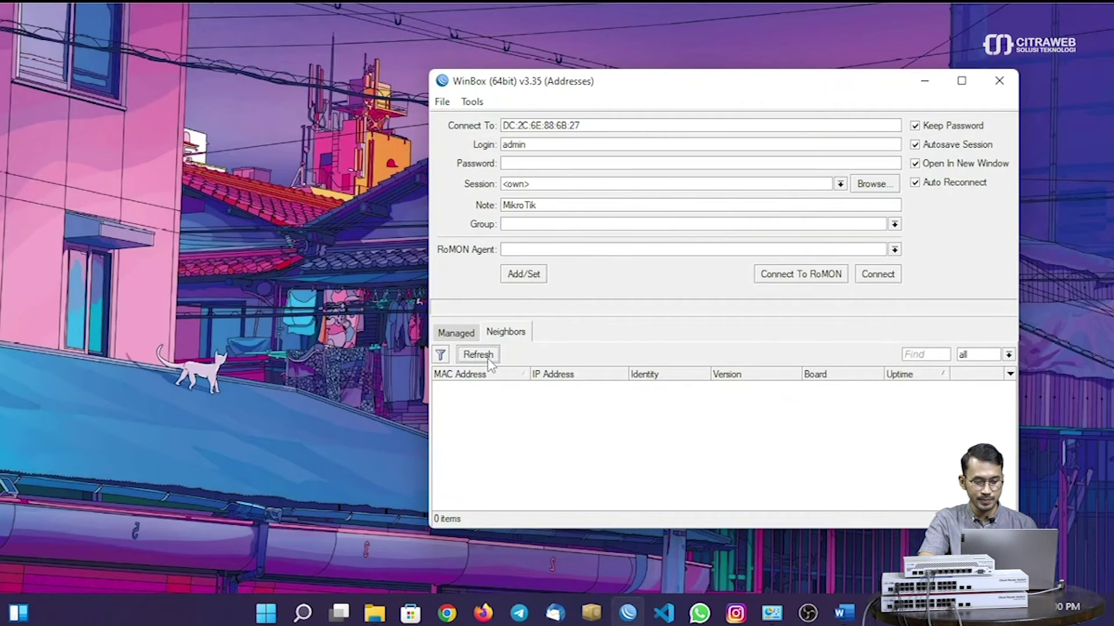
{"action": "left_click", "coordinate": [490, 387]}
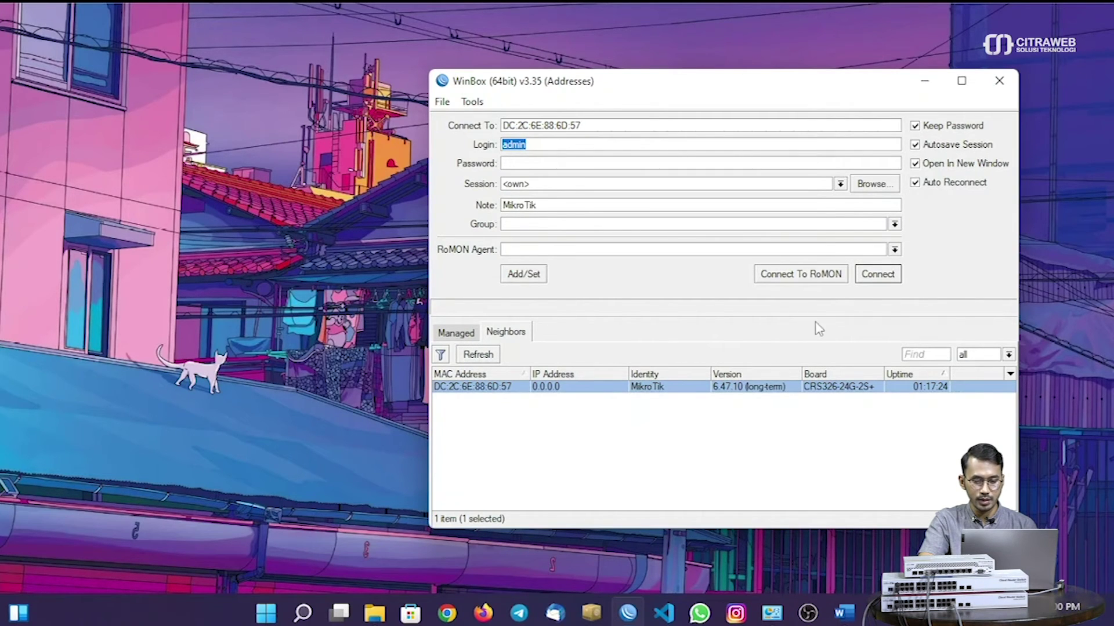
{"action": "left_click", "coordinate": [884, 278]}
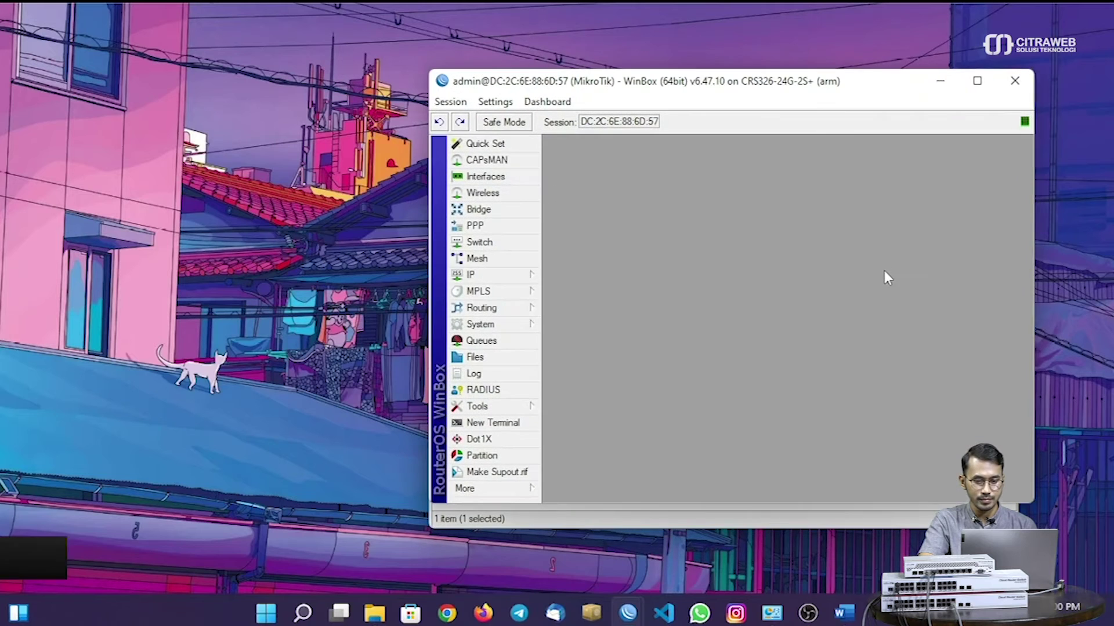
{"action": "left_click", "coordinate": [977, 80]}
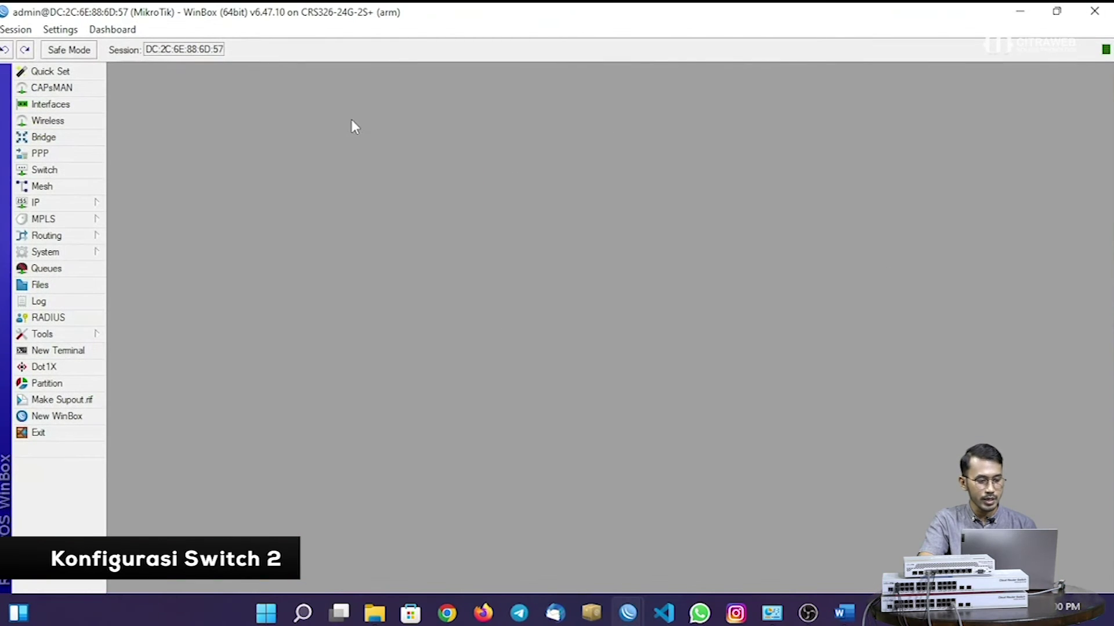
Step: Set the second switch's system identity to SW2 and save it
{"action": "left_click", "coordinate": [89, 250]}
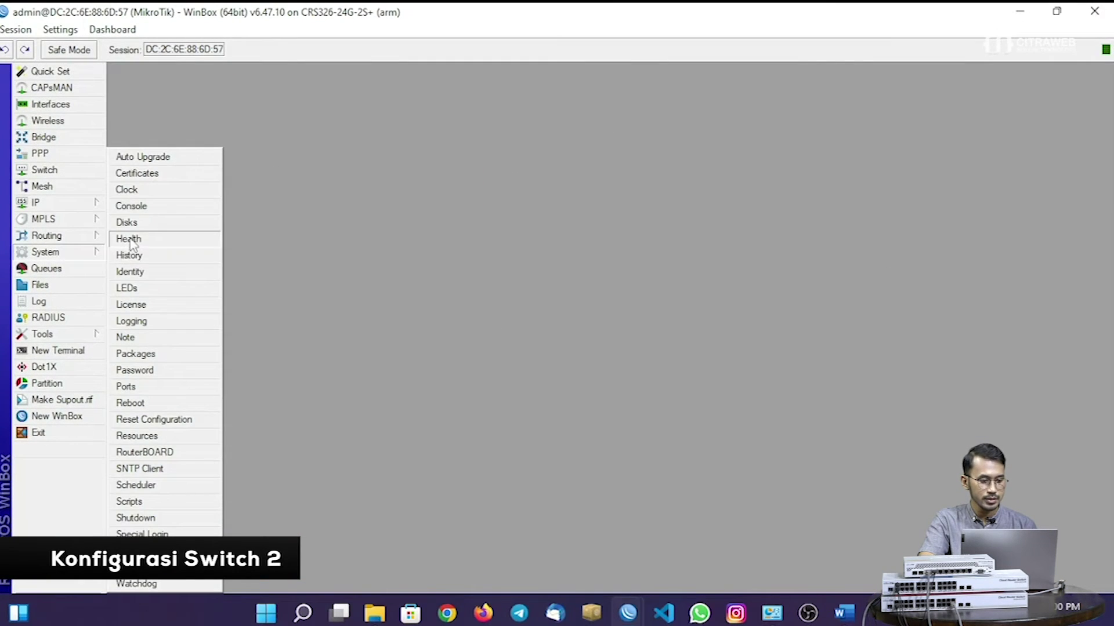
{"action": "left_click", "coordinate": [142, 272]}
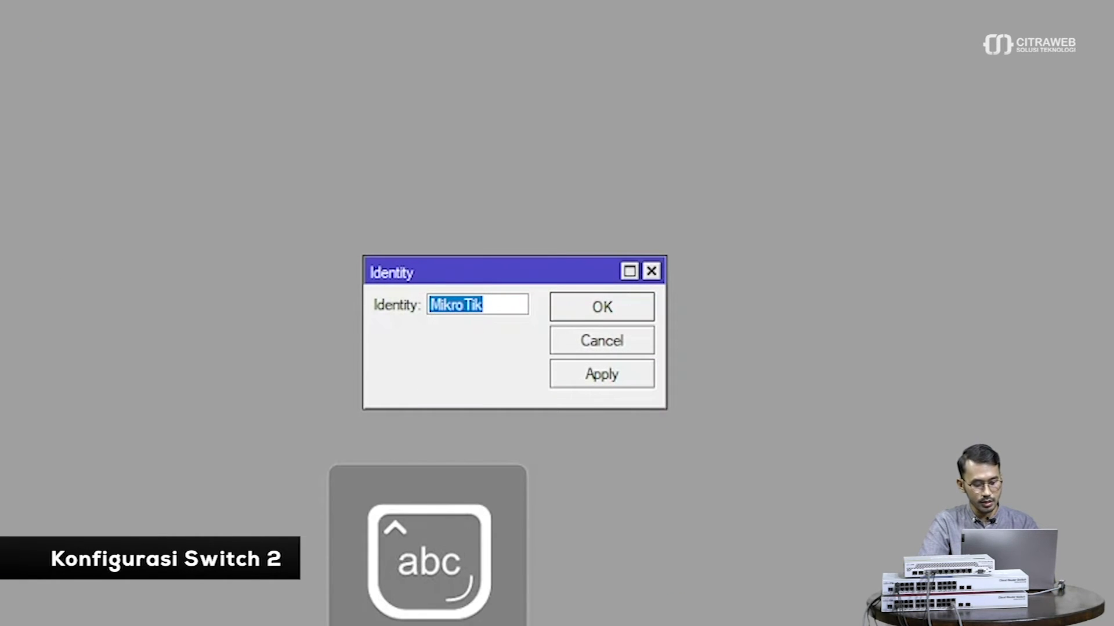
{"action": "type", "text": "SW2"}
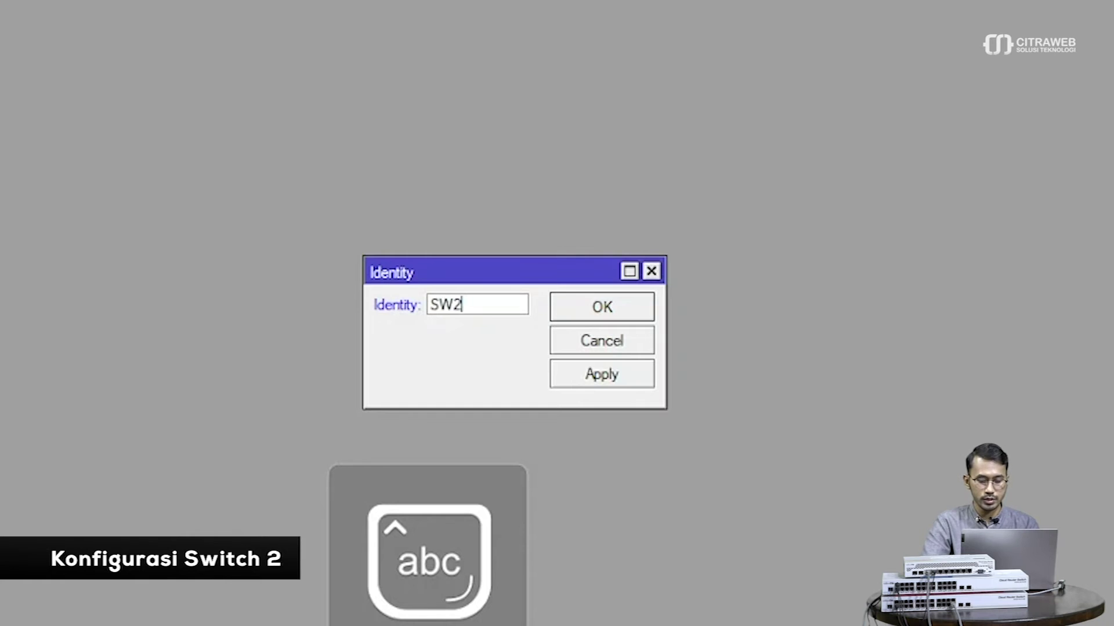
{"action": "key", "text": "Return"}
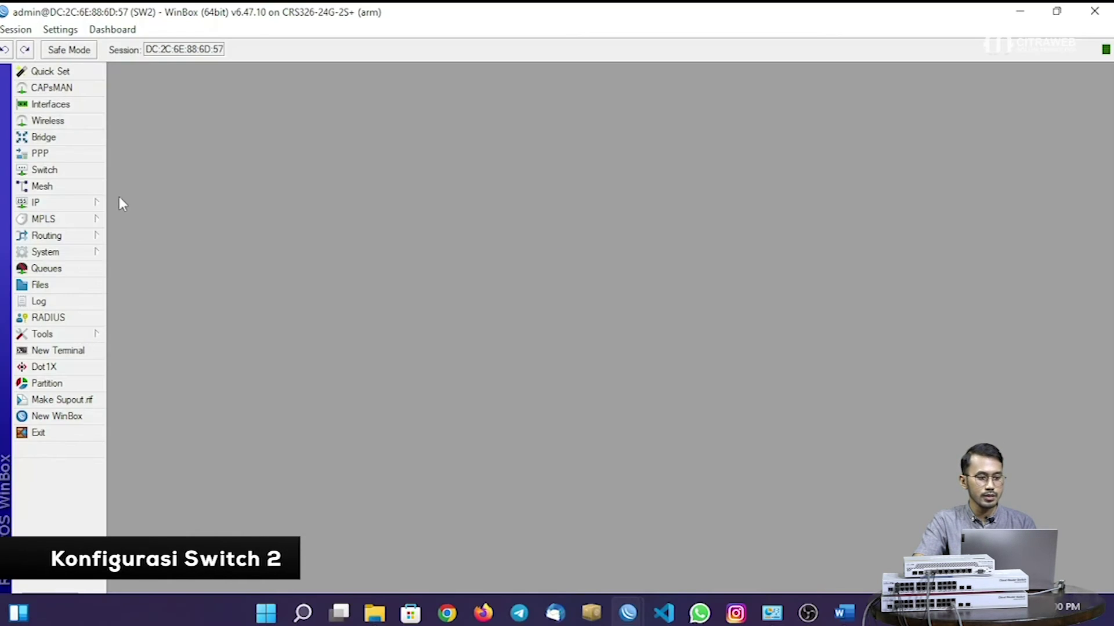
Step: Create a new bridge named bridge1 on SW2 with the default settings
{"action": "left_click", "coordinate": [89, 142]}
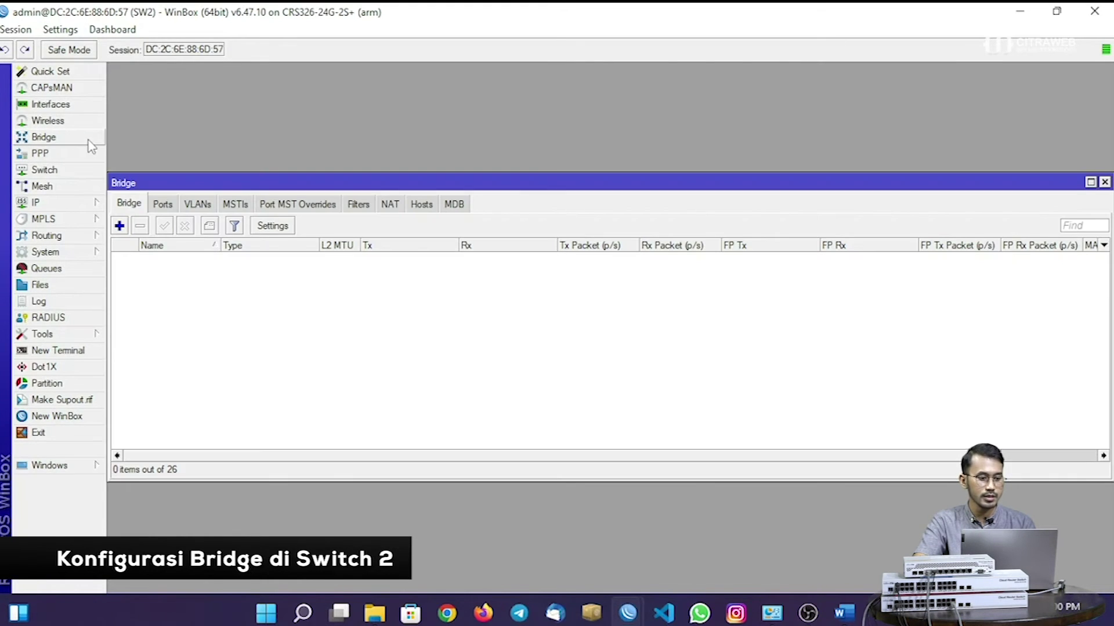
{"action": "left_click", "coordinate": [121, 226]}
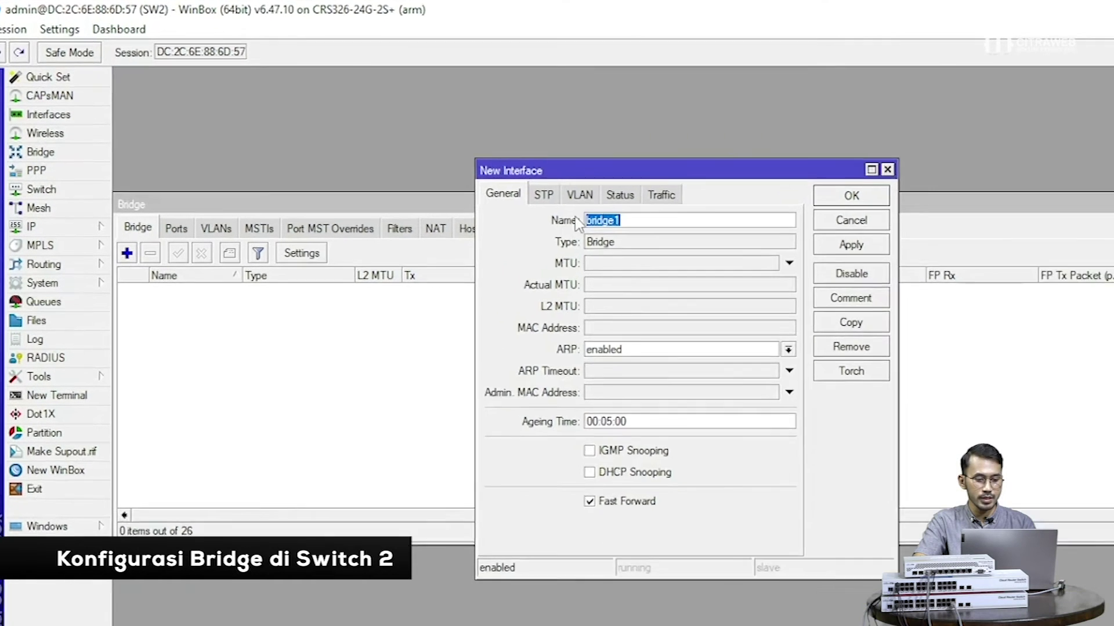
{"action": "left_click", "coordinate": [897, 210]}
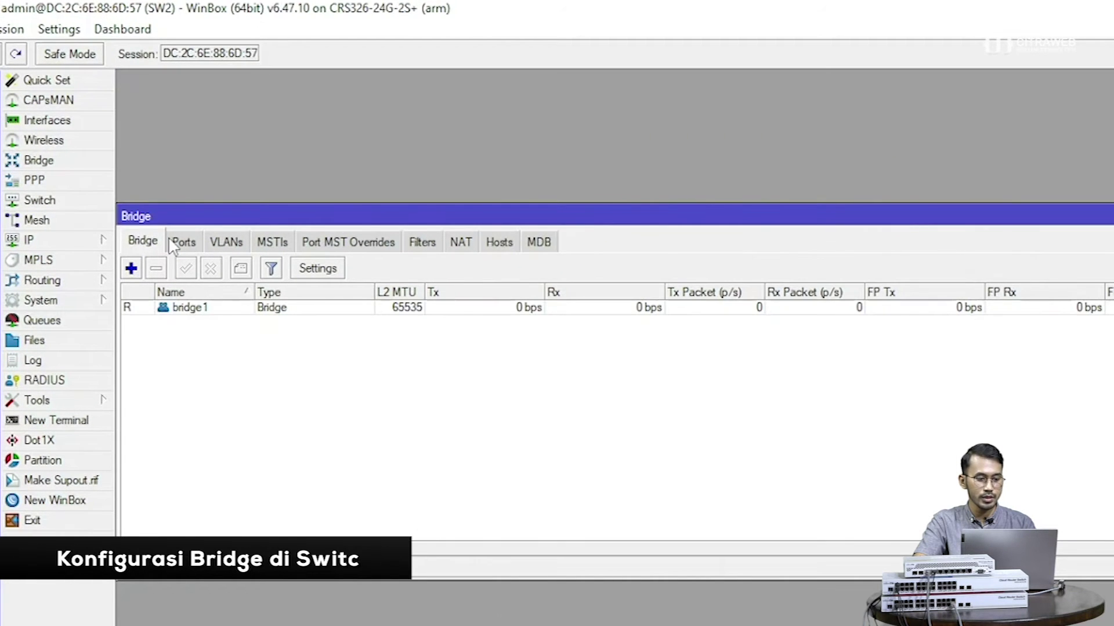
Step: Add ether1 as a port of bridge1 on SW2 and apply it
{"action": "left_click", "coordinate": [183, 243]}
{"action": "left_click_drag", "start_coordinate": [191, 218], "coordinate": [192, 92]}
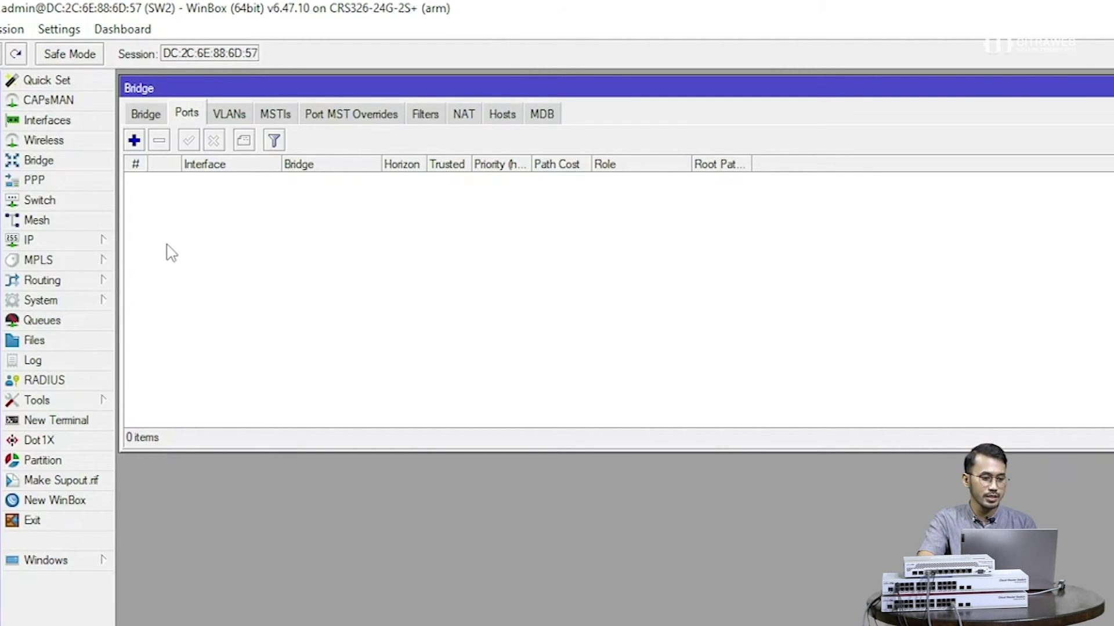
{"action": "left_click", "coordinate": [139, 143]}
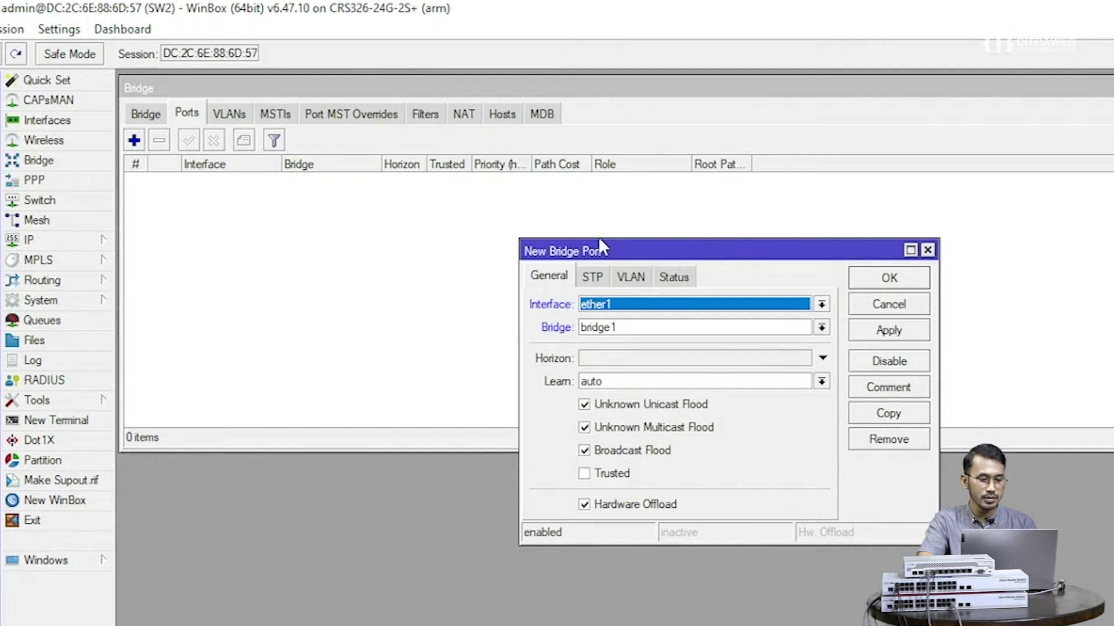
{"action": "left_click_drag", "start_coordinate": [598, 256], "coordinate": [458, 185]}
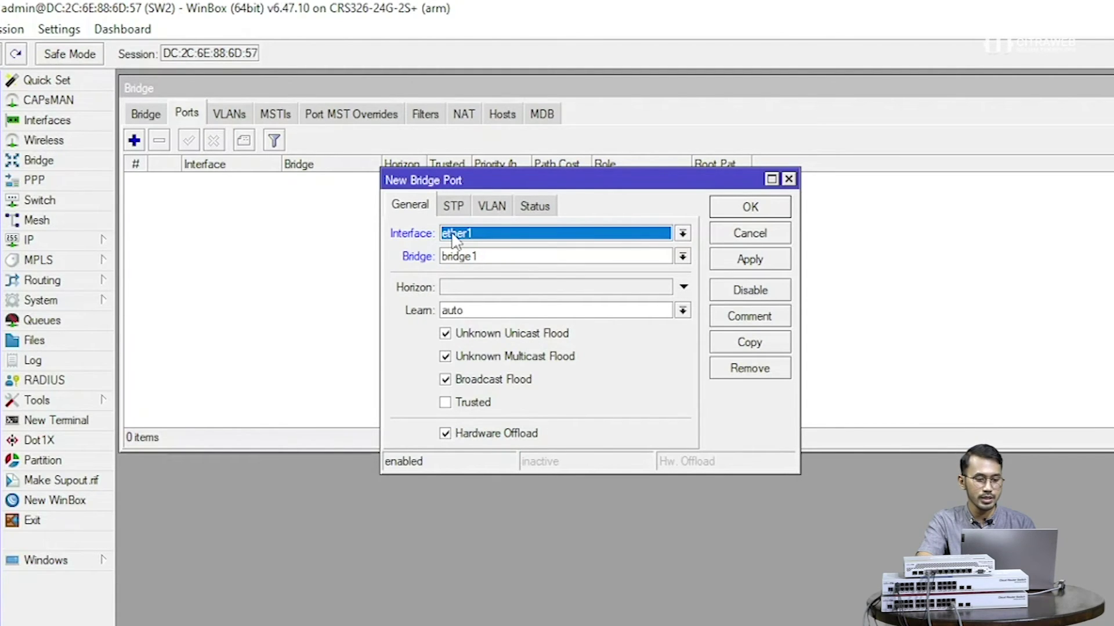
{"action": "left_click", "coordinate": [728, 266]}
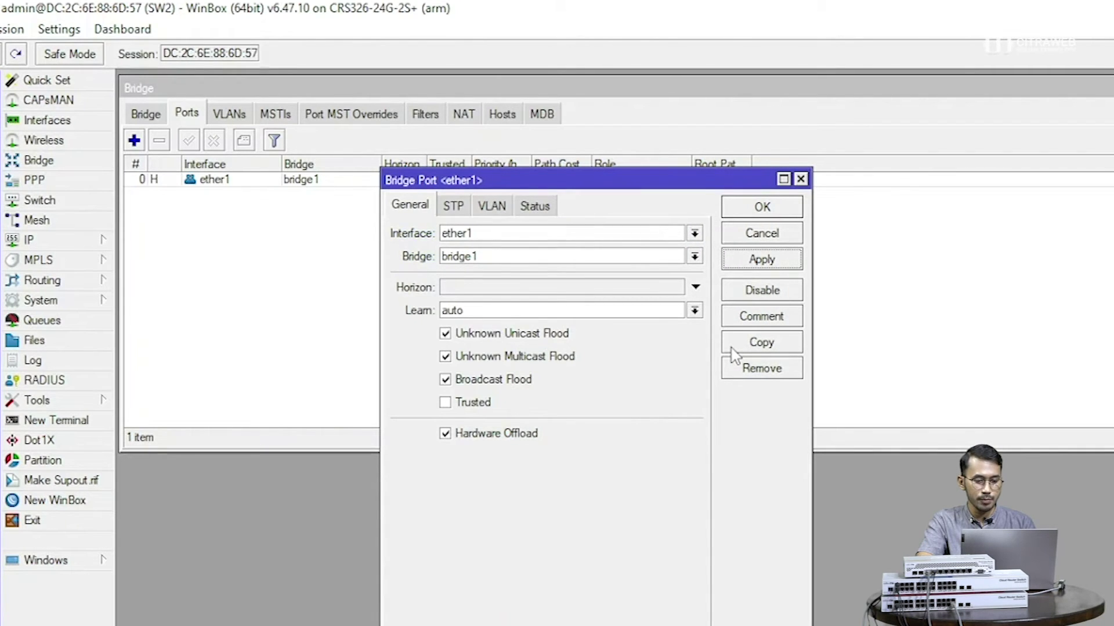
Step: Copy the ether1 bridge port as a new bridge1 port for ether9 with PVID 100, and apply it
{"action": "left_click", "coordinate": [730, 347]}
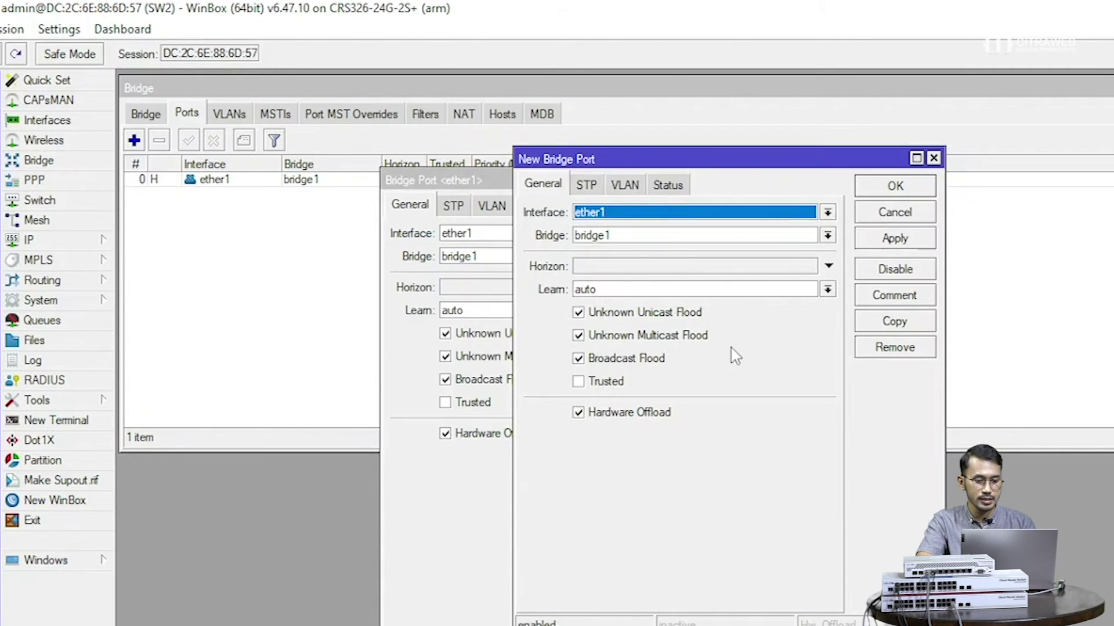
{"action": "left_click", "coordinate": [619, 220]}
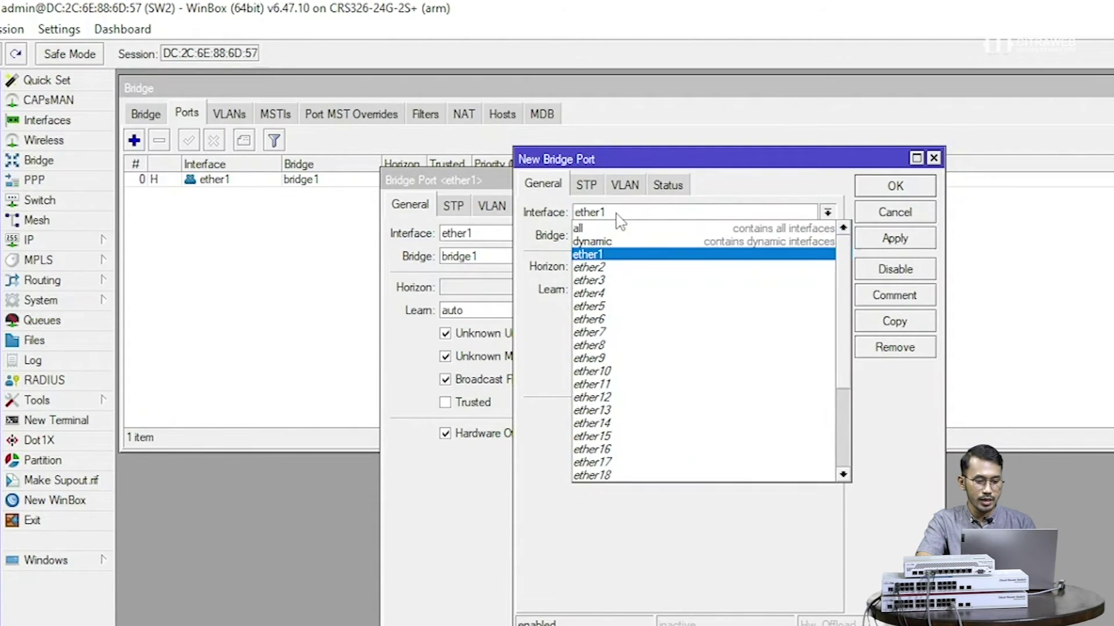
{"action": "left_click", "coordinate": [600, 359]}
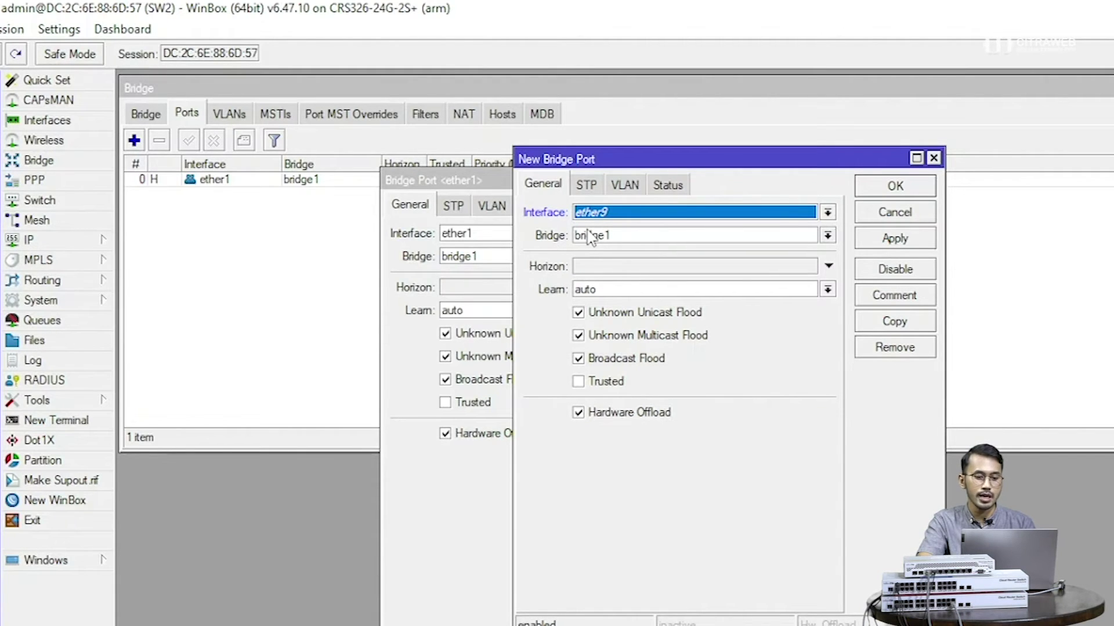
{"action": "left_click", "coordinate": [625, 185]}
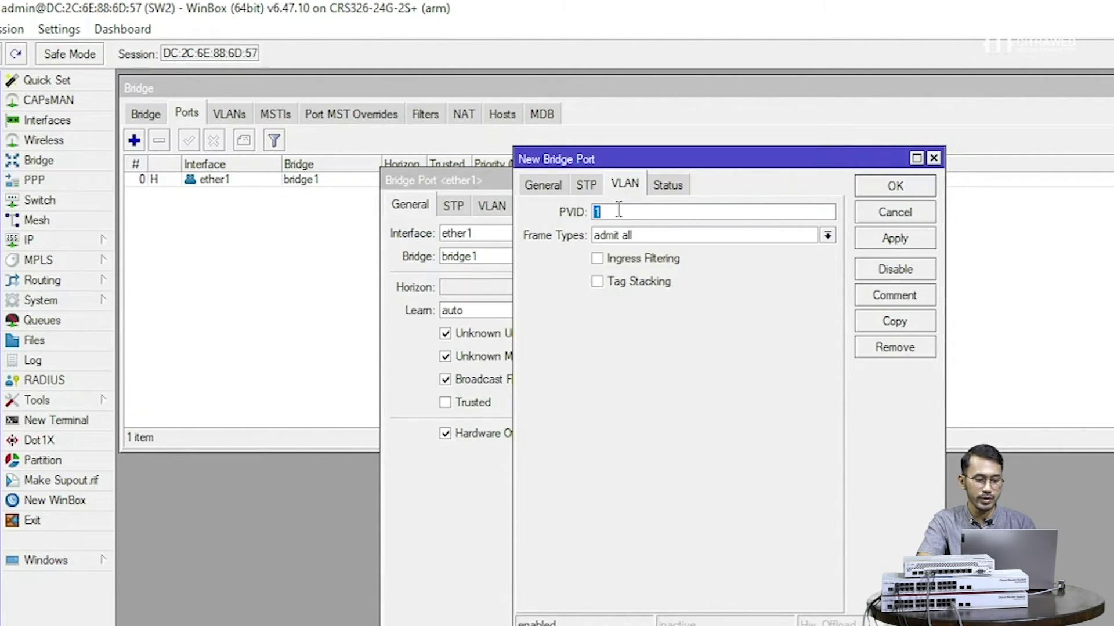
{"action": "type", "text": "100"}
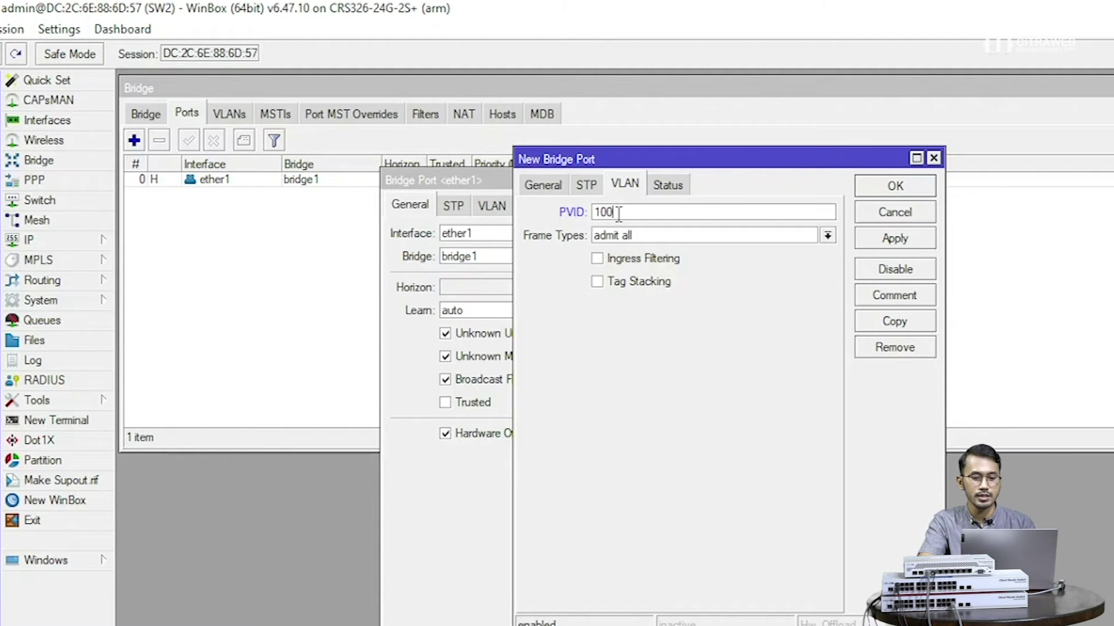
{"action": "left_click", "coordinate": [542, 184]}
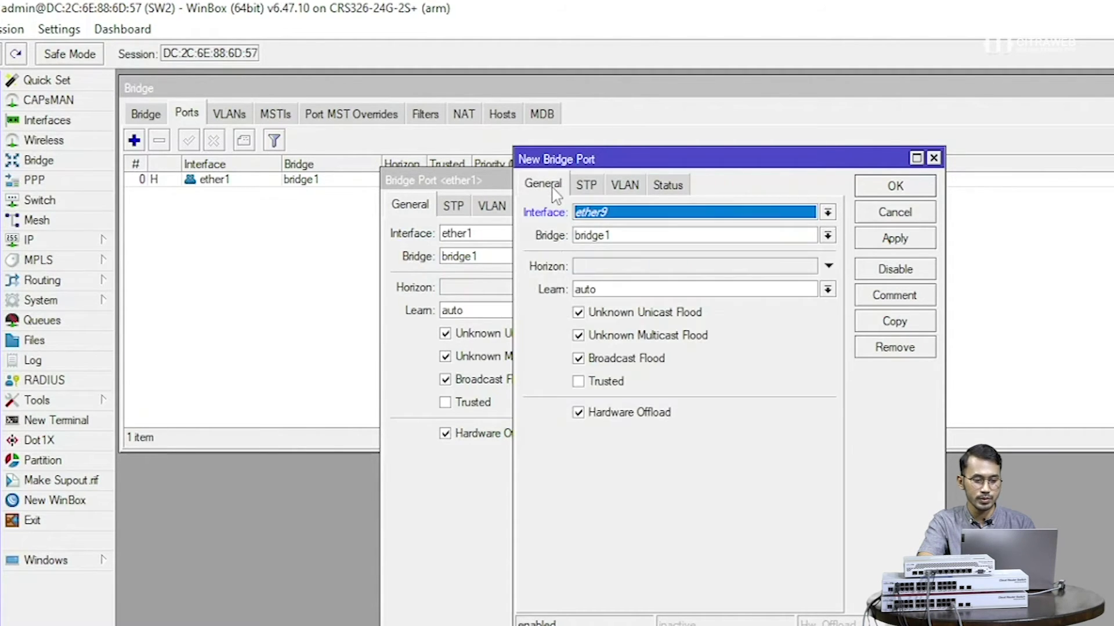
{"action": "left_click", "coordinate": [896, 241]}
Step: Copy the ether9 bridge port as a new bridge1 port for ether10, check its PVID, and save it
{"action": "left_click", "coordinate": [882, 325]}
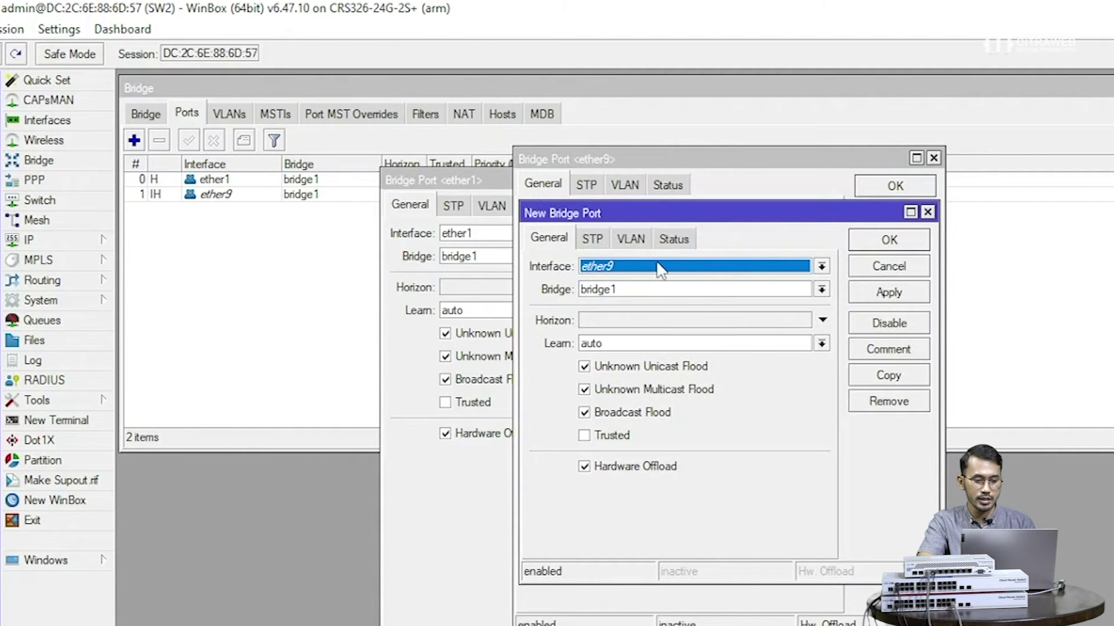
{"action": "left_click_drag", "start_coordinate": [637, 210], "coordinate": [812, 168]}
{"action": "left_click", "coordinate": [803, 224]}
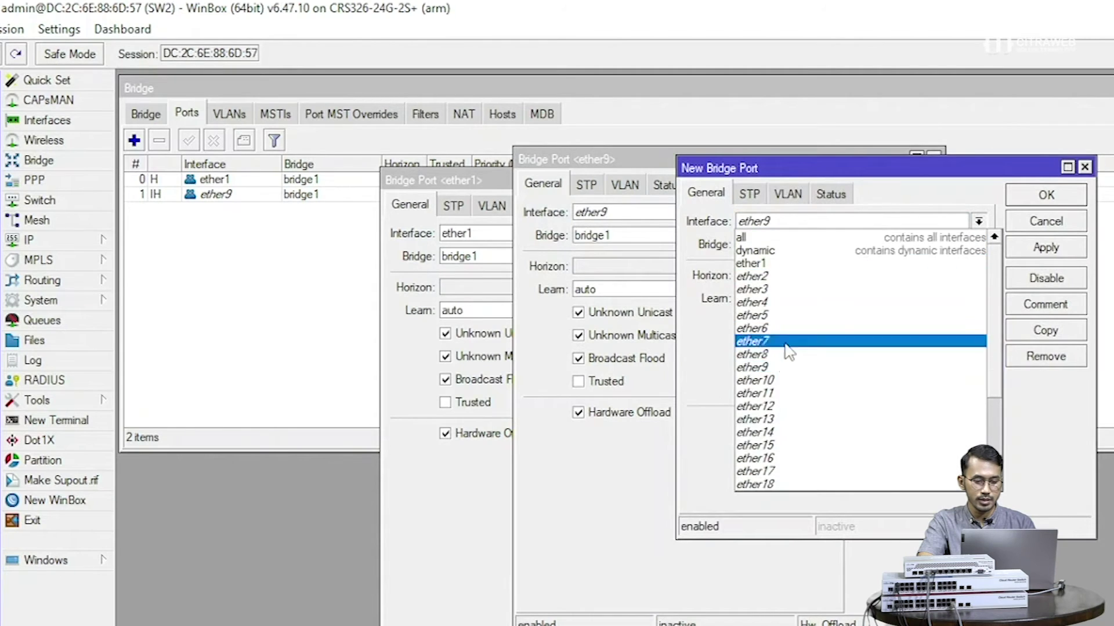
{"action": "left_click", "coordinate": [777, 381]}
{"action": "left_click", "coordinate": [785, 195]}
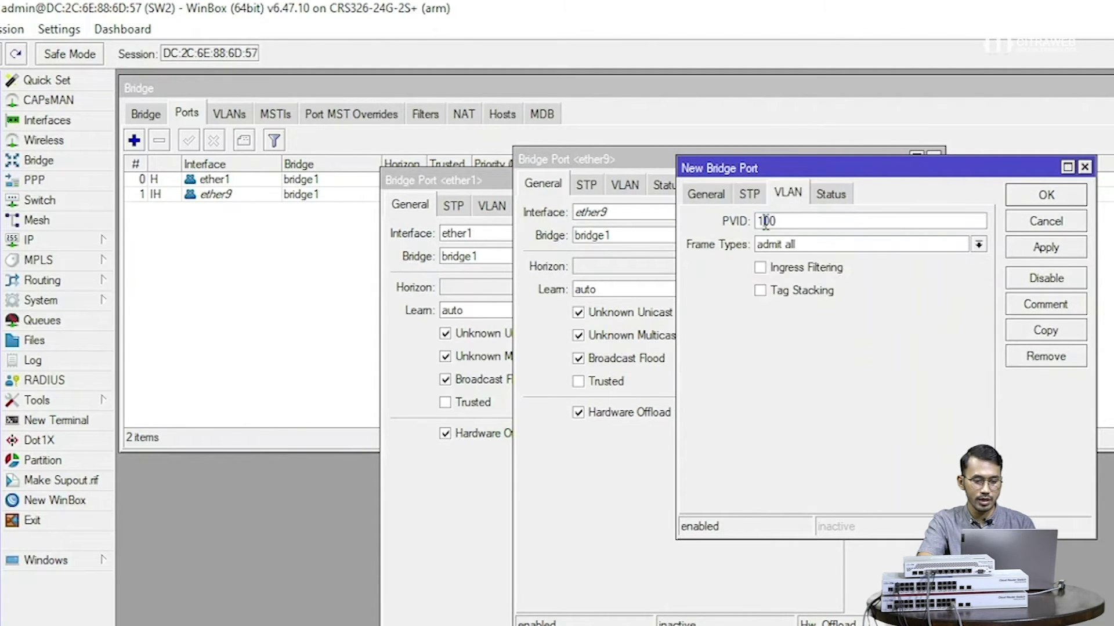
{"action": "left_click", "coordinate": [712, 196]}
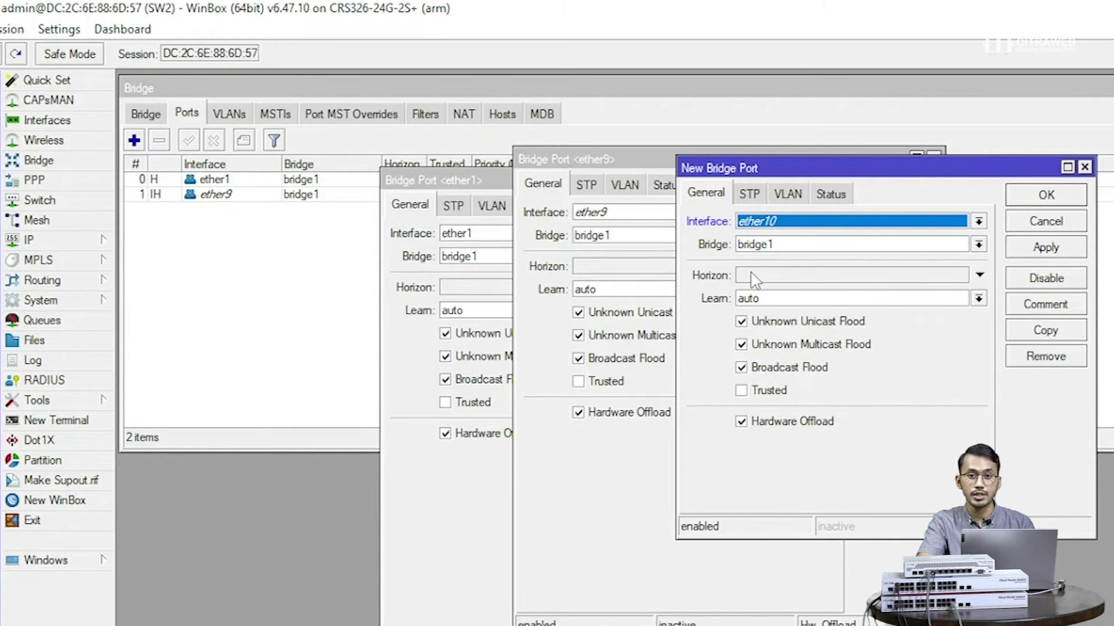
{"action": "left_click", "coordinate": [1026, 250]}
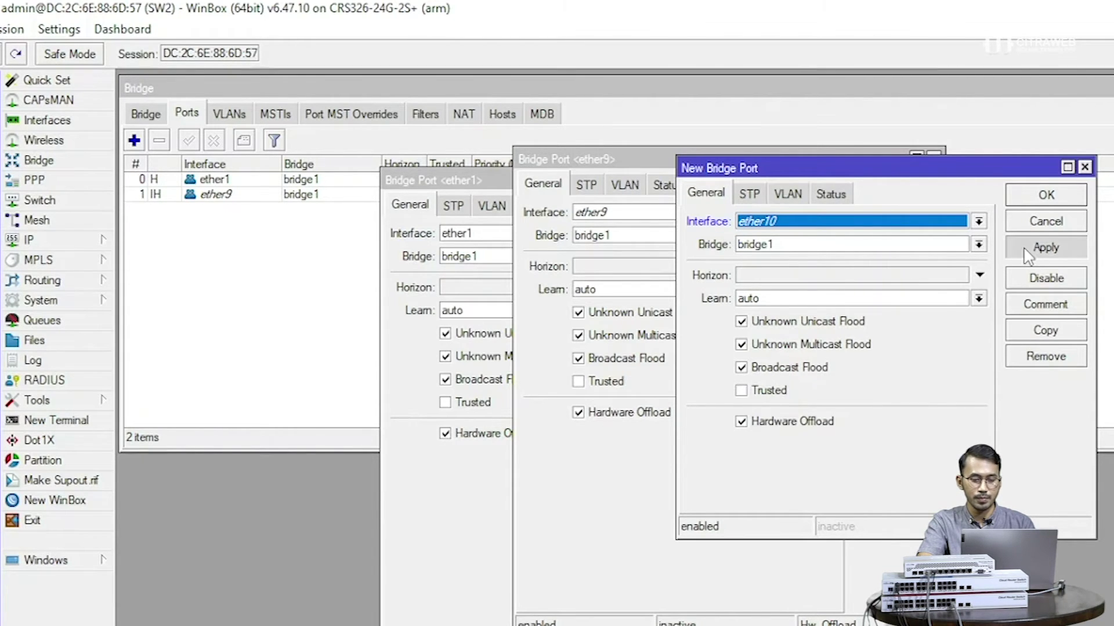
{"action": "left_click", "coordinate": [1028, 199]}
Step: Save and close the open ether9 and ether1 bridge port settings
{"action": "left_click", "coordinate": [917, 239]}
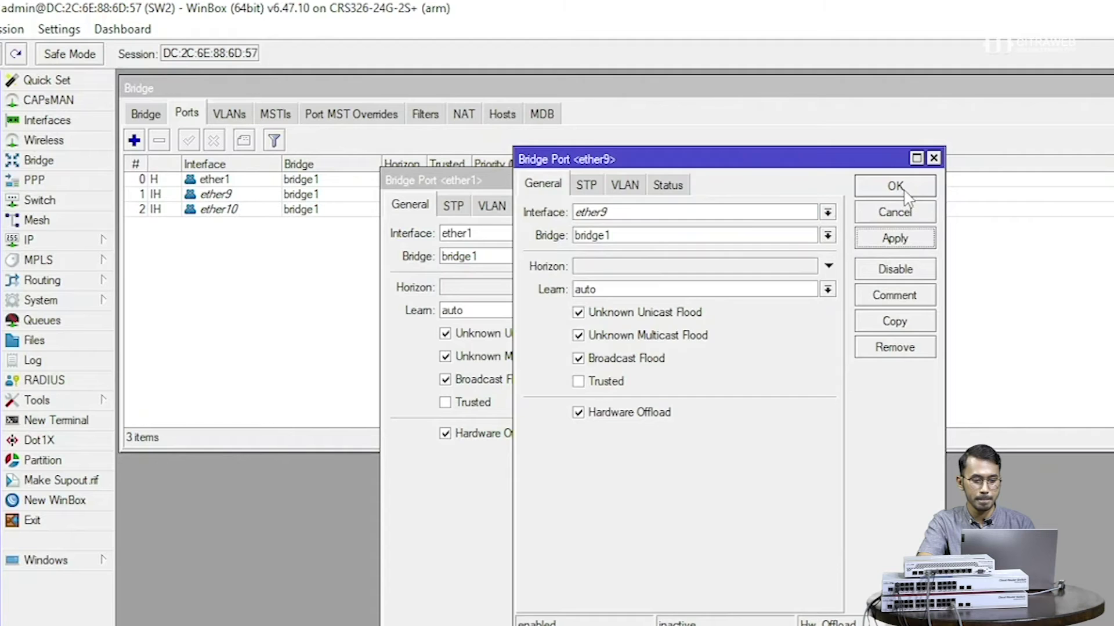
{"action": "left_click", "coordinate": [902, 187]}
{"action": "left_click", "coordinate": [765, 256]}
{"action": "left_click", "coordinate": [761, 206]}
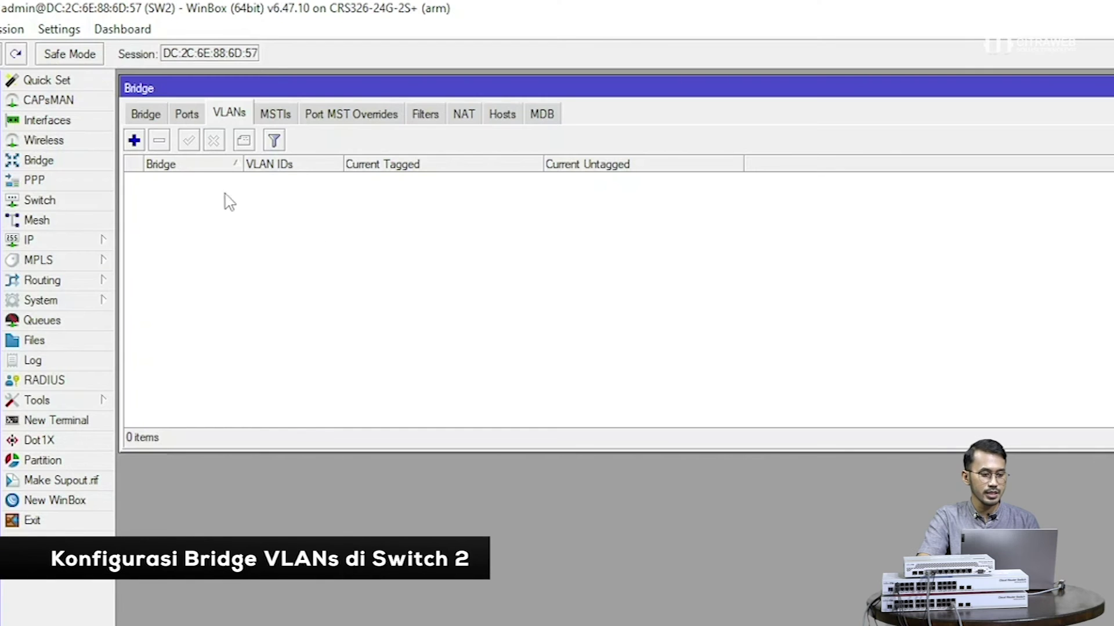
Step: Add a bridge VLAN on bridge1 with VLAN ID 100, ether1 tagged and ether9 untagged, and apply it
{"action": "left_click", "coordinate": [138, 146]}
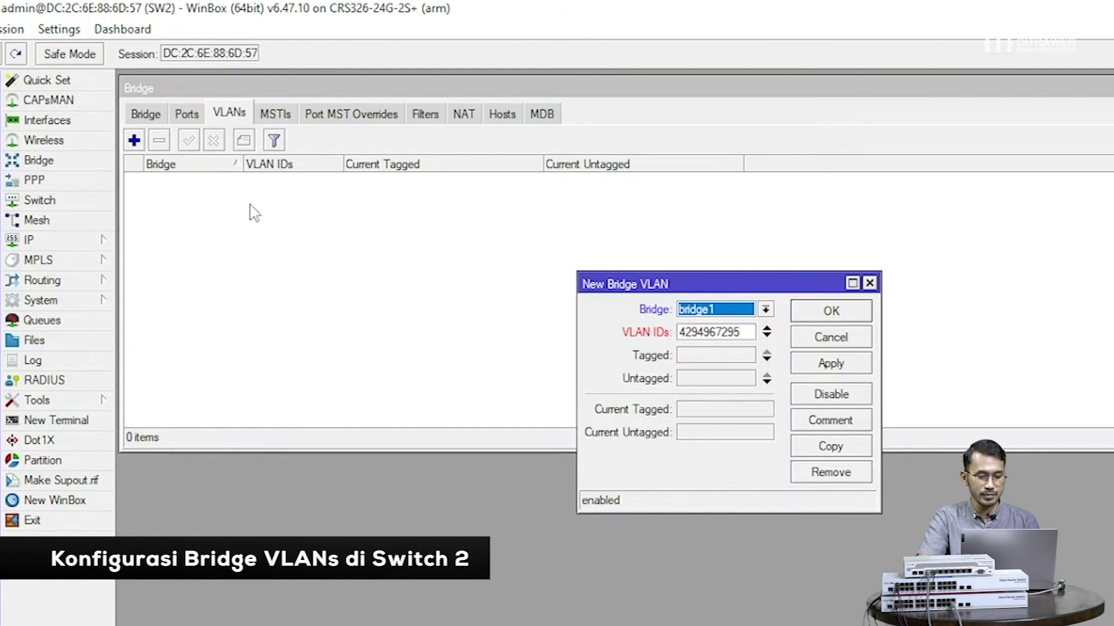
{"action": "left_click_drag", "start_coordinate": [681, 288], "coordinate": [642, 193]}
{"action": "double_click", "coordinate": [699, 245]}
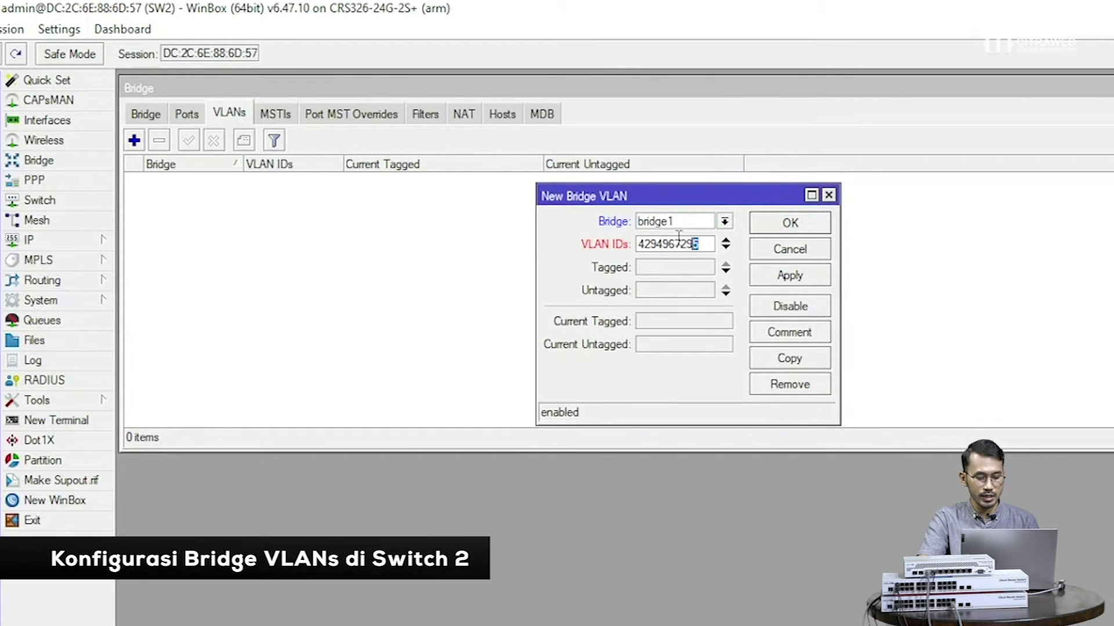
{"action": "type", "text": "100"}
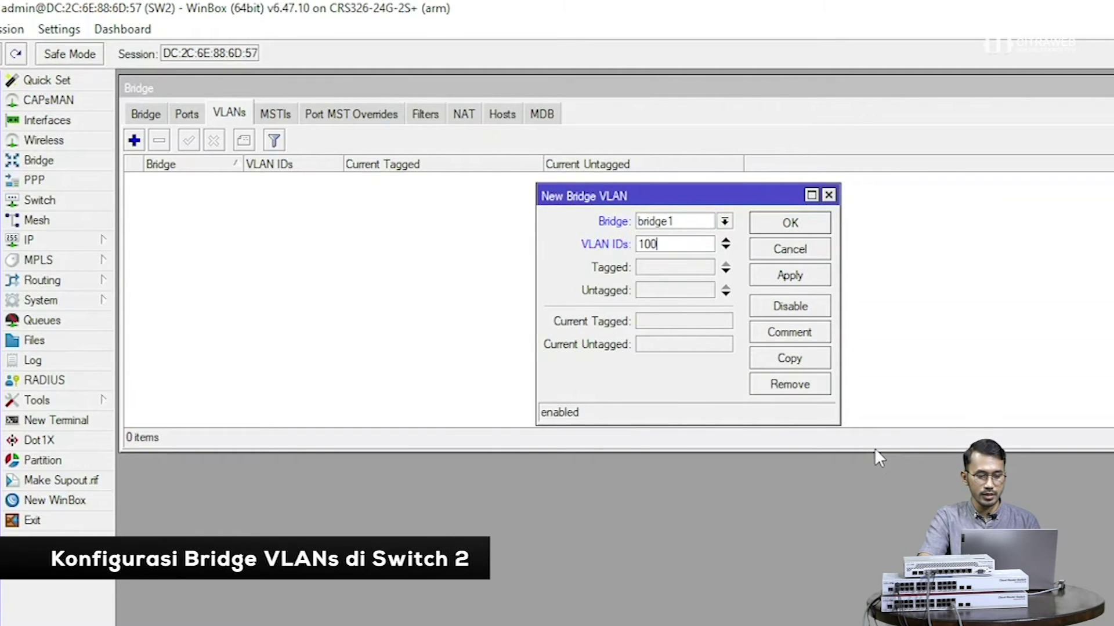
{"action": "left_click", "coordinate": [684, 271]}
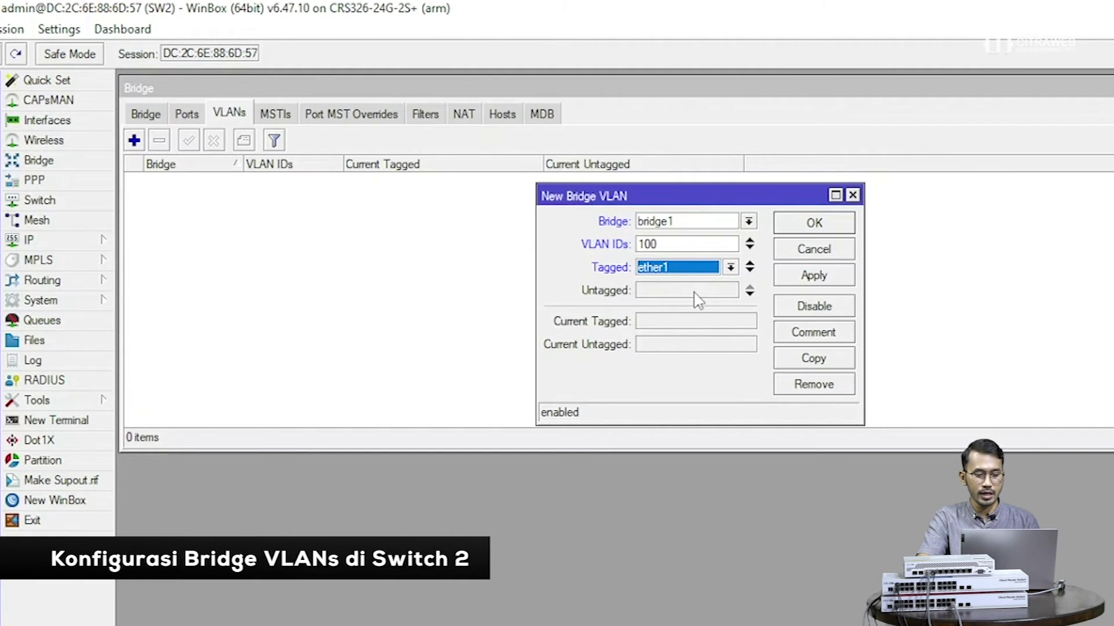
{"action": "left_click", "coordinate": [693, 293]}
{"action": "left_click", "coordinate": [693, 293]}
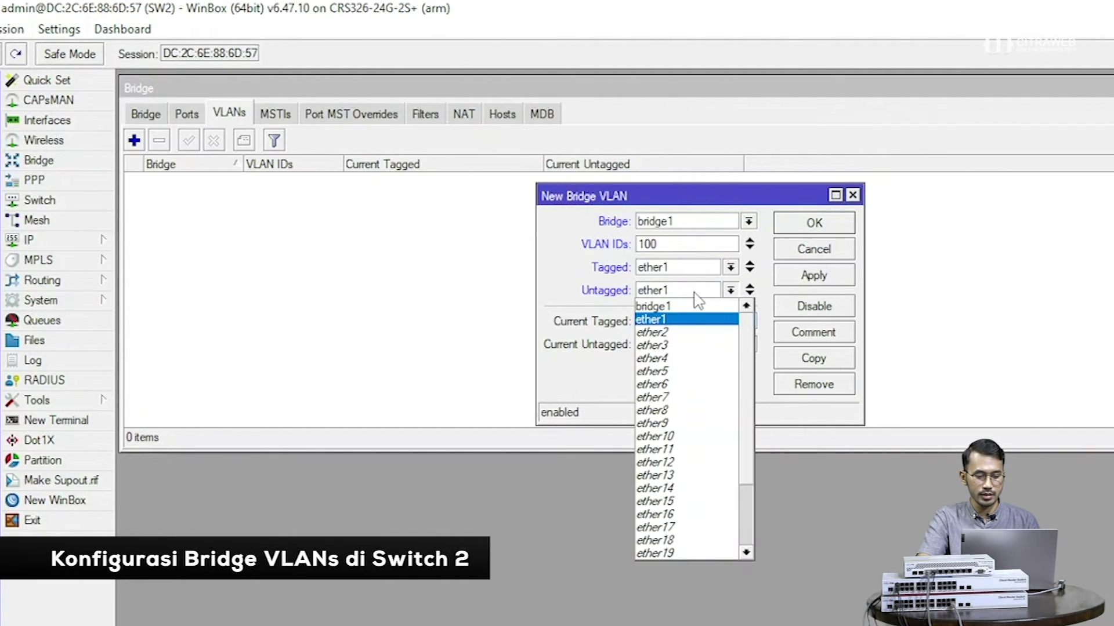
{"action": "left_click", "coordinate": [668, 424]}
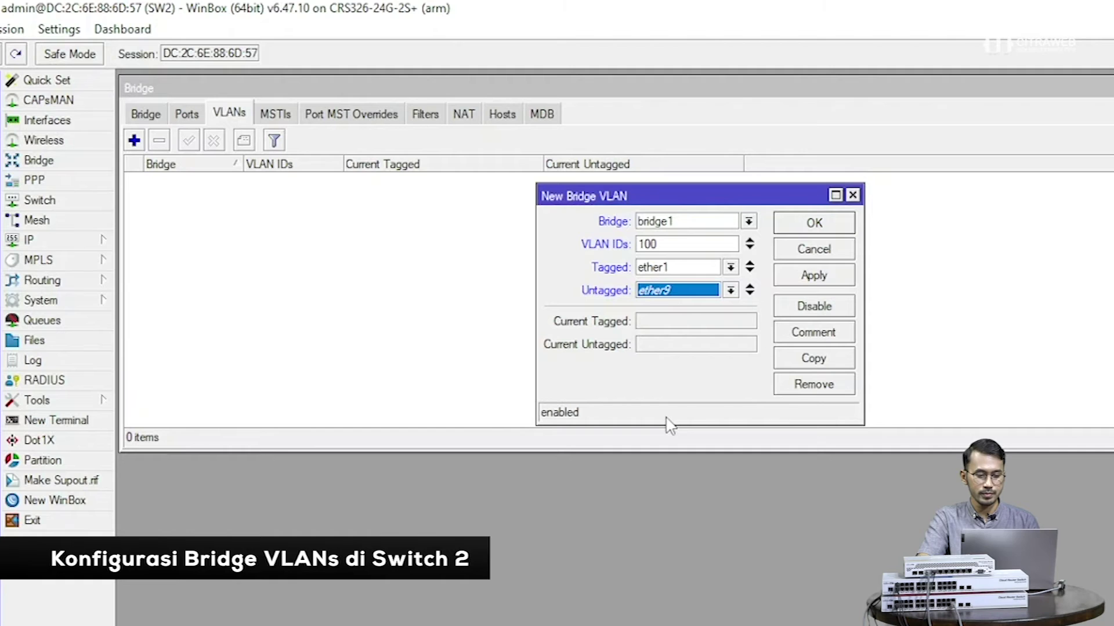
{"action": "left_click", "coordinate": [796, 283]}
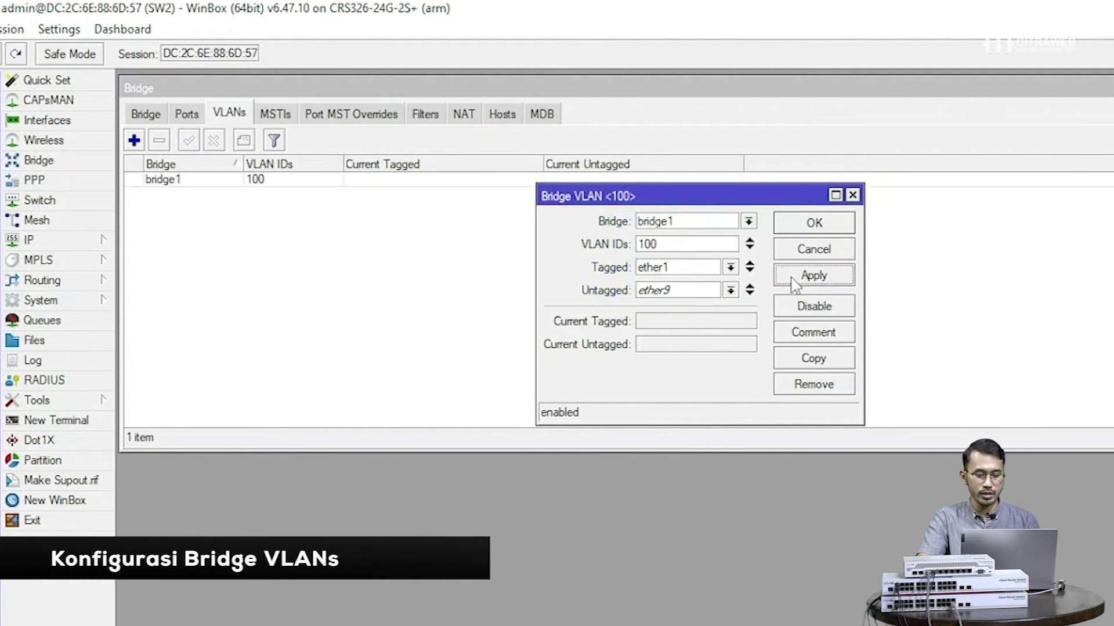
Step: Copy the VLAN 100 entry as a new bridge VLAN with ID 200 and ether10 untagged, and apply it
{"action": "left_click", "coordinate": [807, 362]}
{"action": "left_click_drag", "start_coordinate": [694, 283], "coordinate": [873, 199]}
{"action": "left_click", "coordinate": [851, 246]}
{"action": "type", "text": "200"}
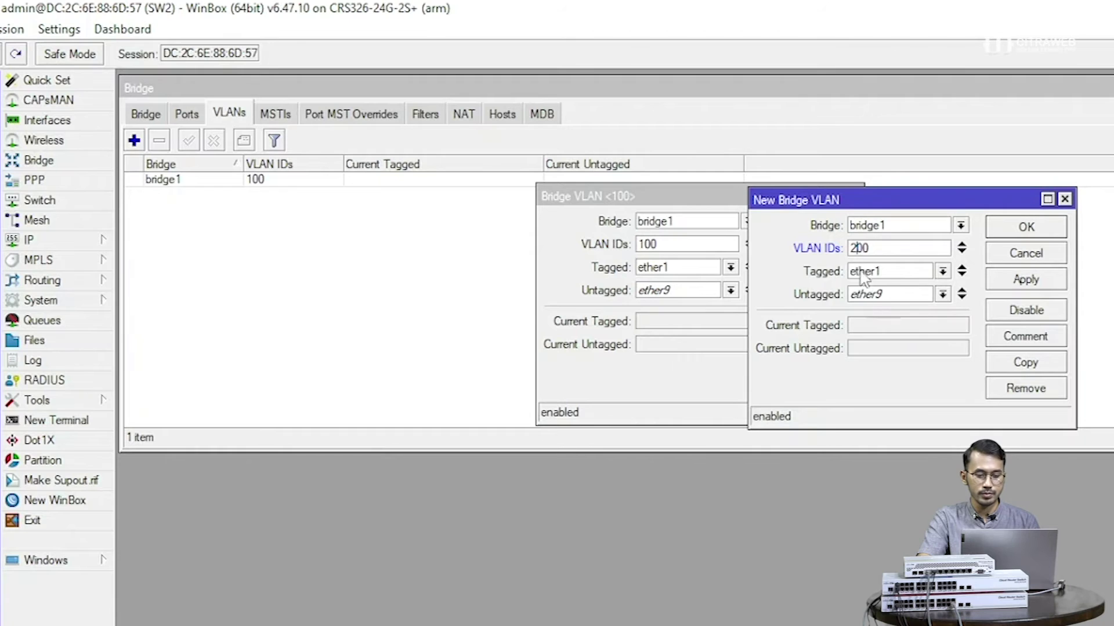
{"action": "left_click", "coordinate": [880, 297]}
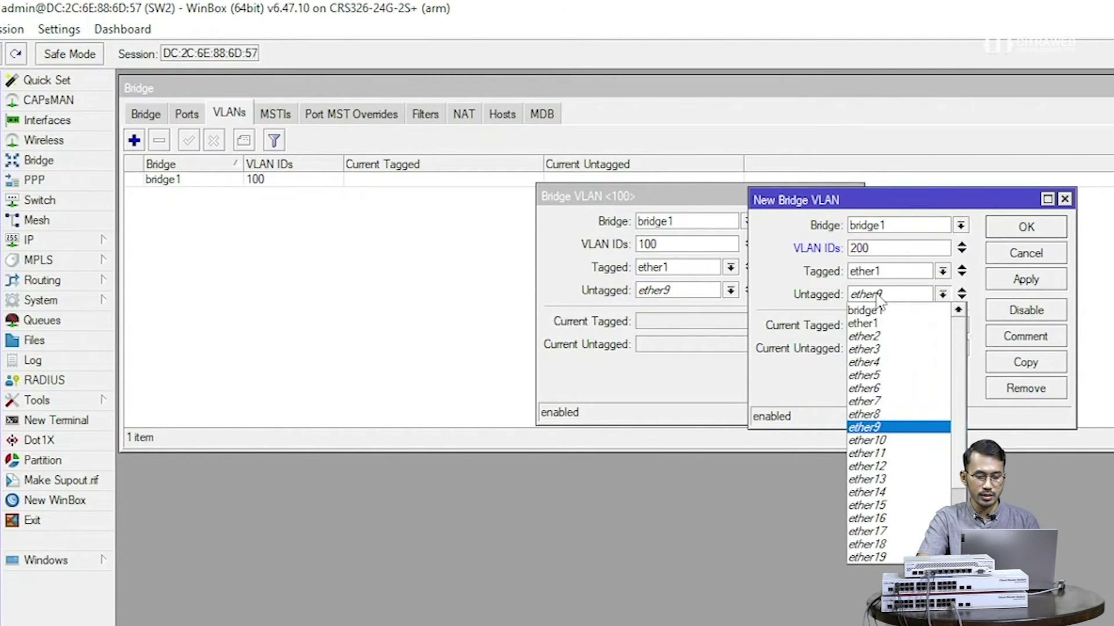
{"action": "left_click", "coordinate": [880, 441]}
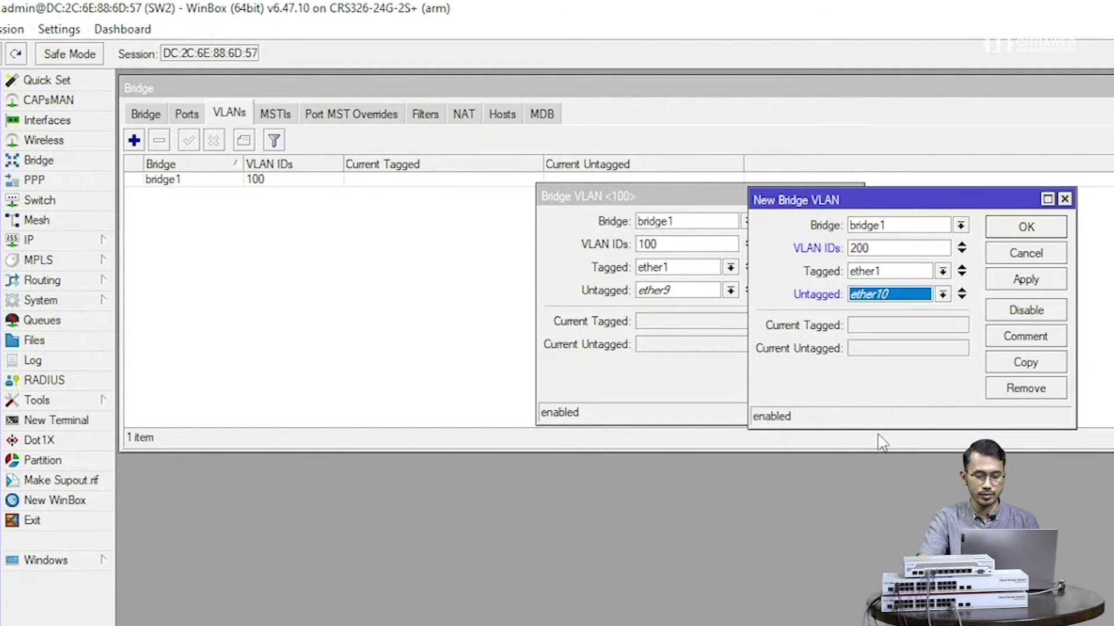
{"action": "left_click", "coordinate": [1006, 284]}
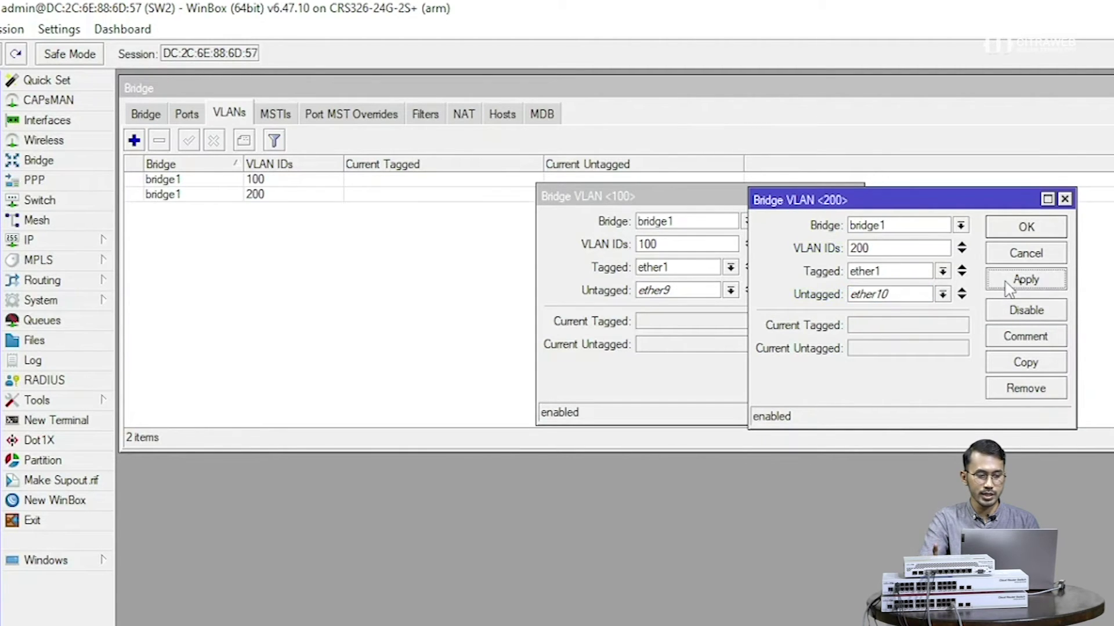
Step: Copy the VLAN 200 entry as bridge VLAN 99 with ether1 and bridge1 tagged and no untagged port, and save it
{"action": "left_click", "coordinate": [1024, 363]}
{"action": "left_click_drag", "start_coordinate": [690, 285], "coordinate": [752, 435]}
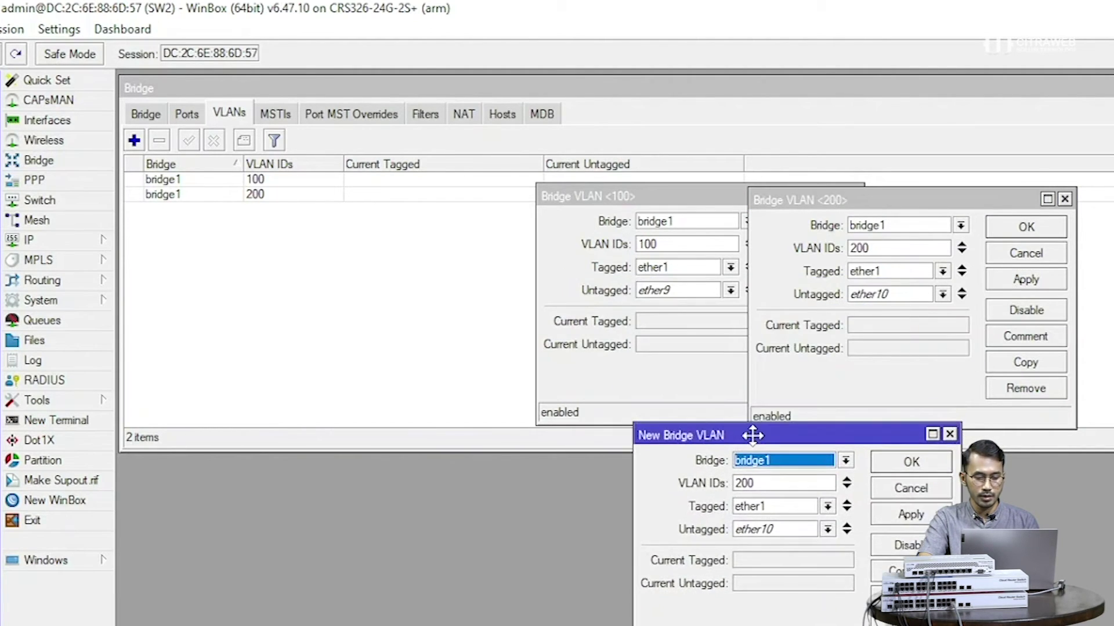
{"action": "key", "text": "Tab"}
{"action": "type", "text": "9"}
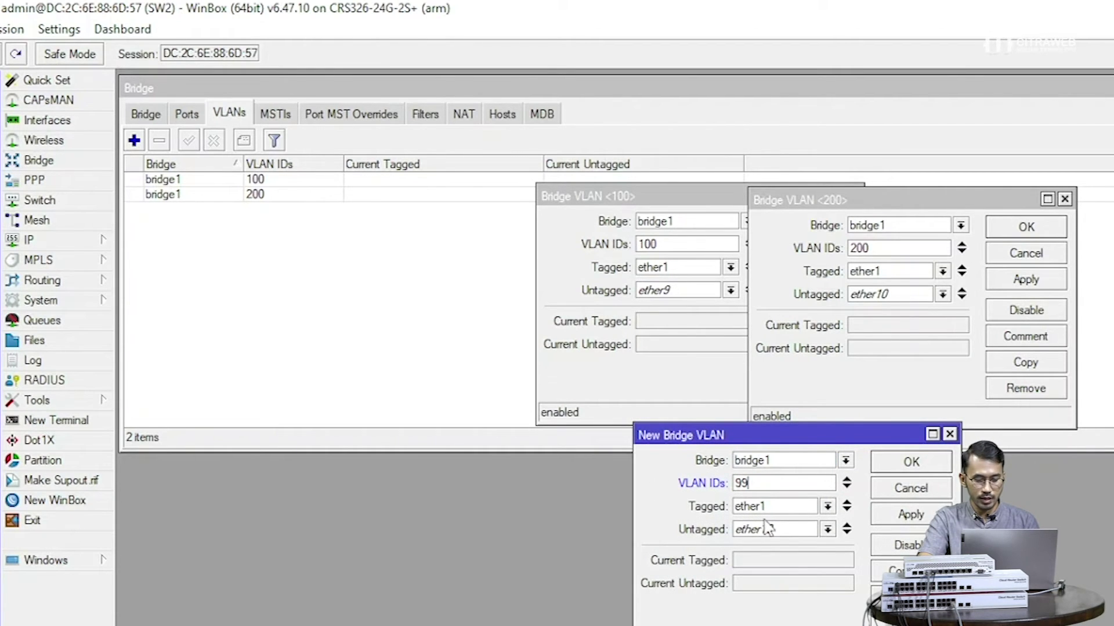
{"action": "left_click", "coordinate": [847, 527]}
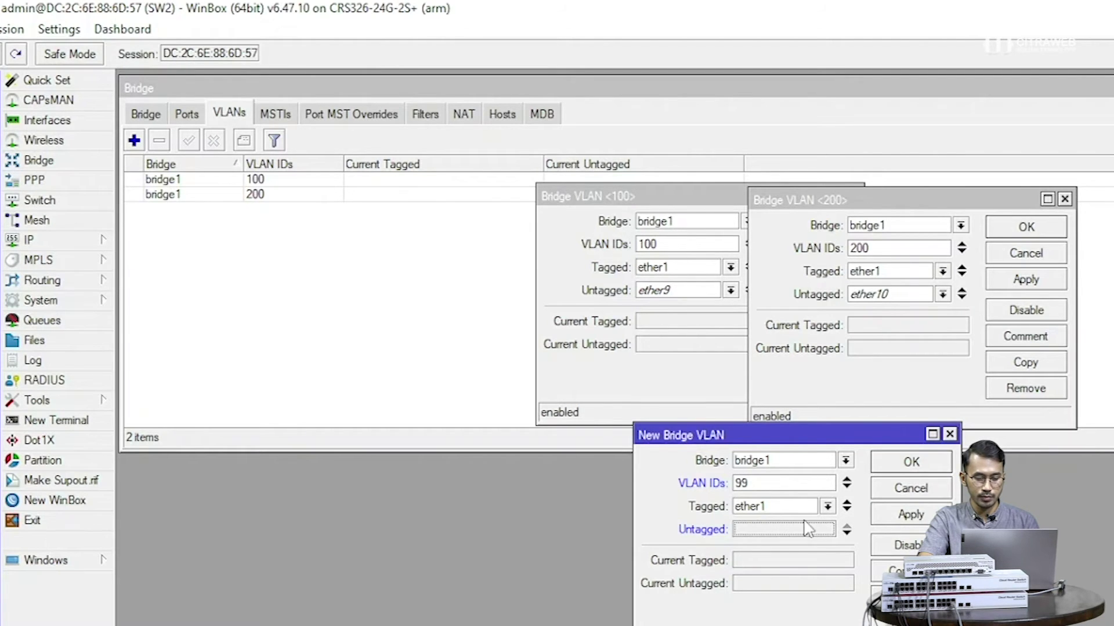
{"action": "left_click", "coordinate": [847, 510]}
{"action": "left_click", "coordinate": [826, 529]}
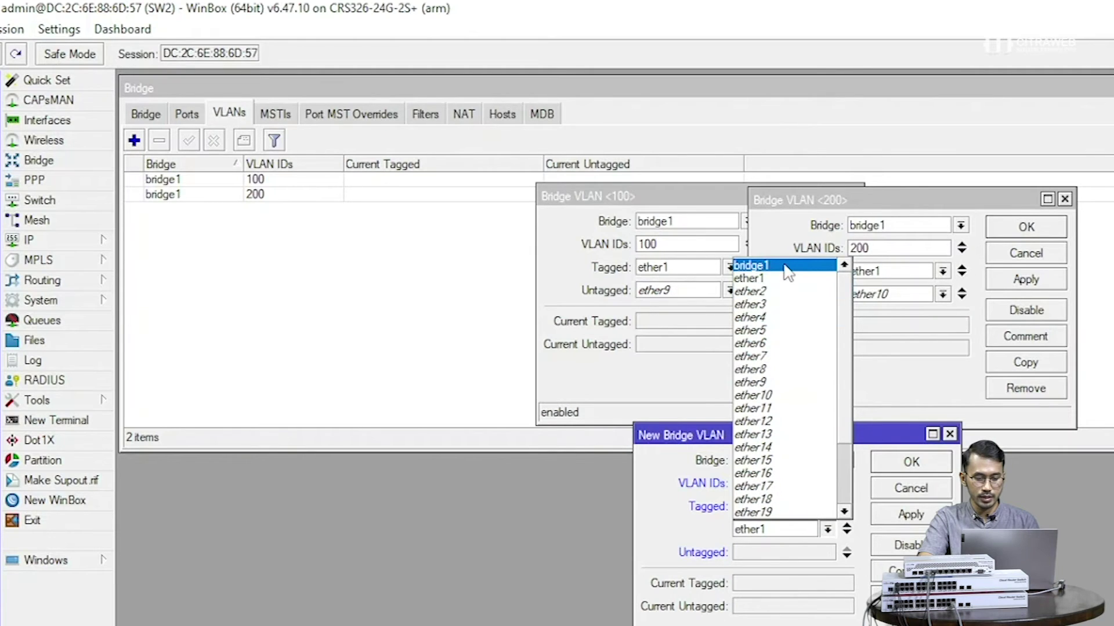
{"action": "left_click", "coordinate": [787, 267]}
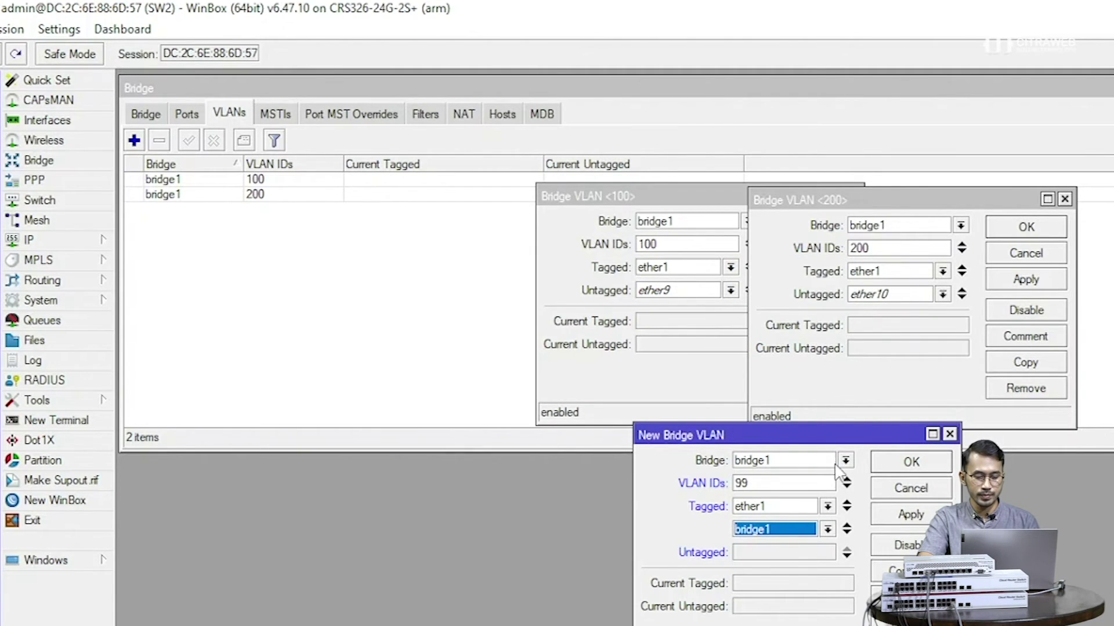
{"action": "left_click", "coordinate": [905, 518]}
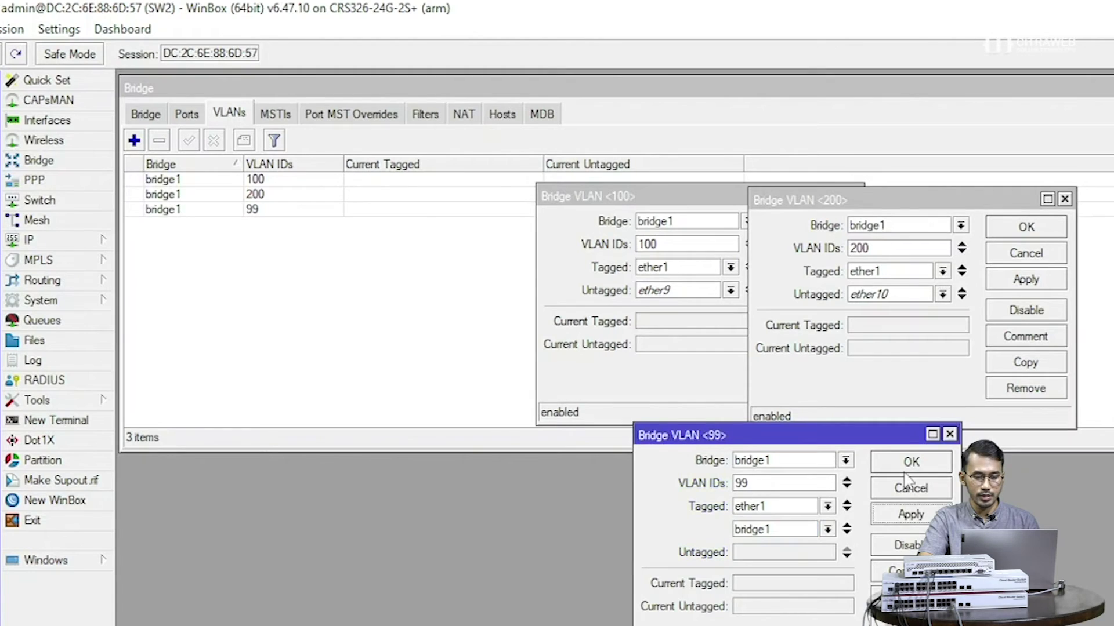
{"action": "left_click", "coordinate": [909, 467]}
Step: Save and close the open bridge VLAN 200 and VLAN 100 entries
{"action": "left_click", "coordinate": [1025, 280]}
{"action": "left_click", "coordinate": [1026, 228]}
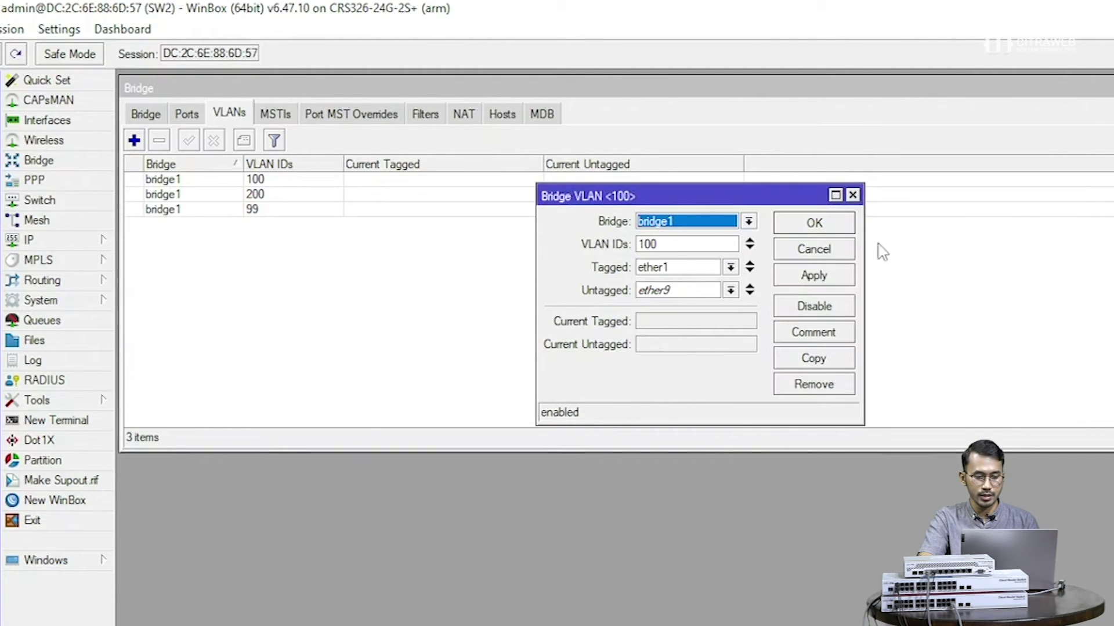
{"action": "left_click", "coordinate": [814, 276]}
{"action": "left_click", "coordinate": [817, 225]}
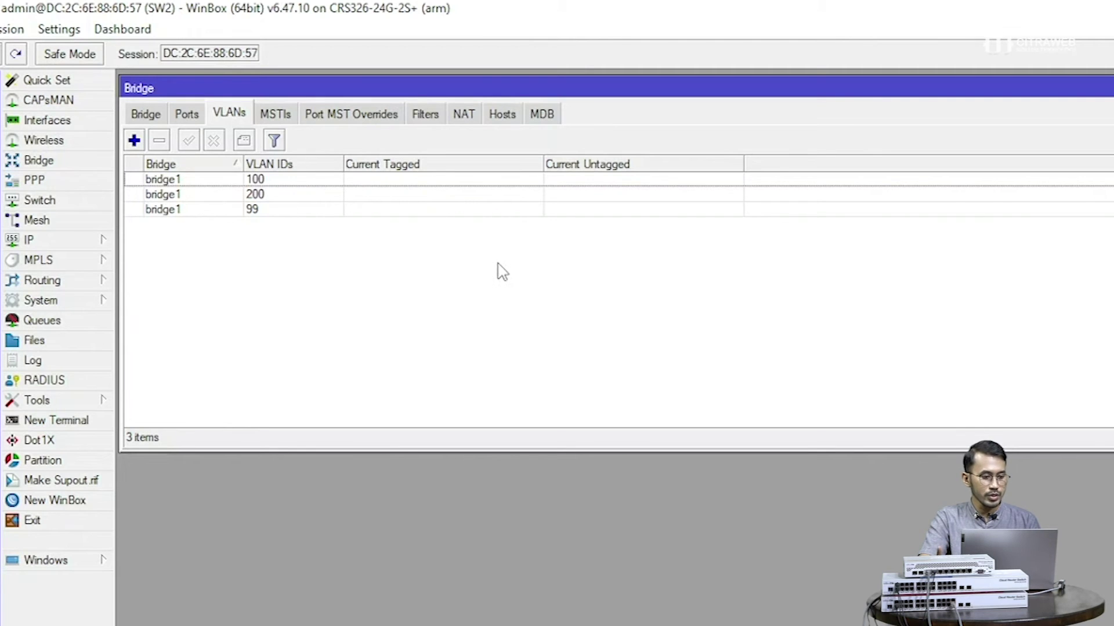
Step: Create a VLAN interface named vlan99-MGMT with VLAN ID 99 on bridge1 and save it
{"action": "left_click", "coordinate": [49, 122]}
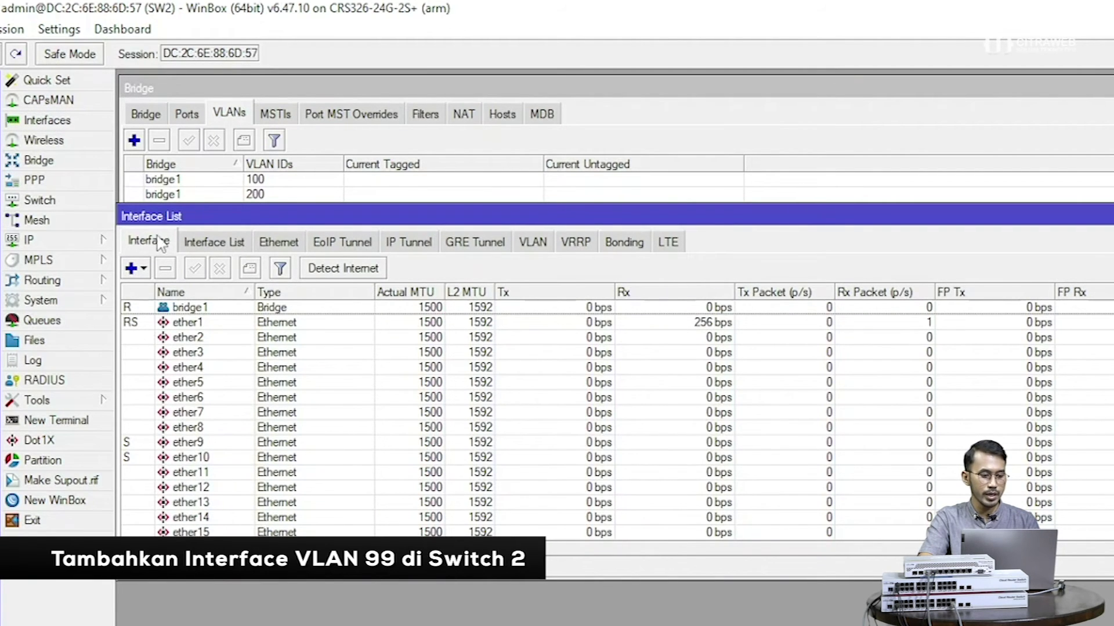
{"action": "left_click", "coordinate": [145, 270]}
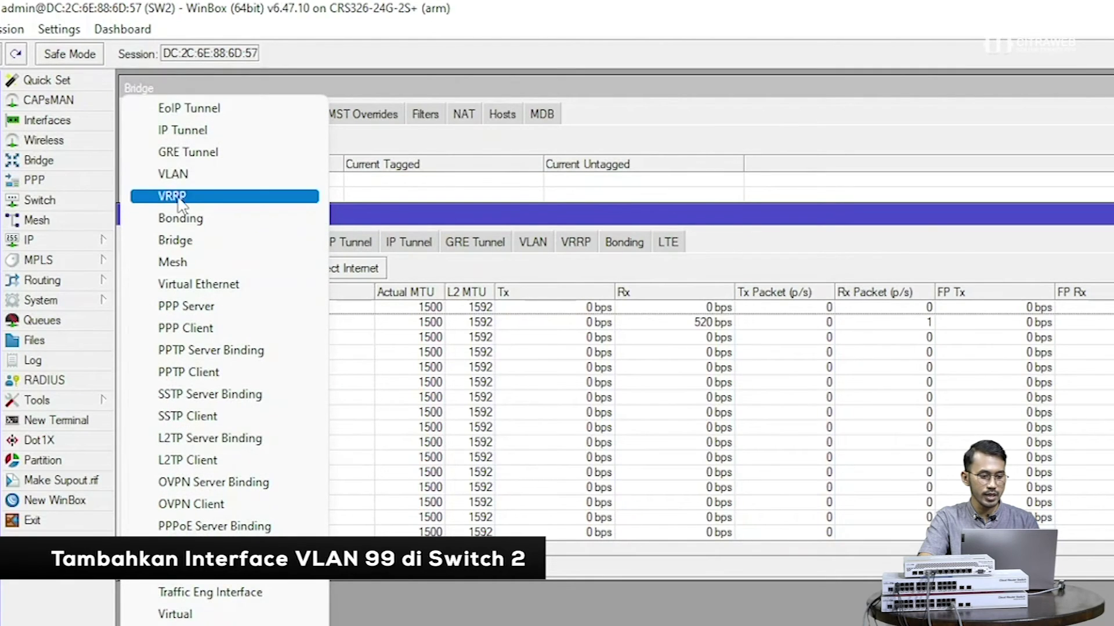
{"action": "left_click", "coordinate": [180, 175]}
{"action": "left_click", "coordinate": [628, 233]}
{"action": "type", "text": "9"}
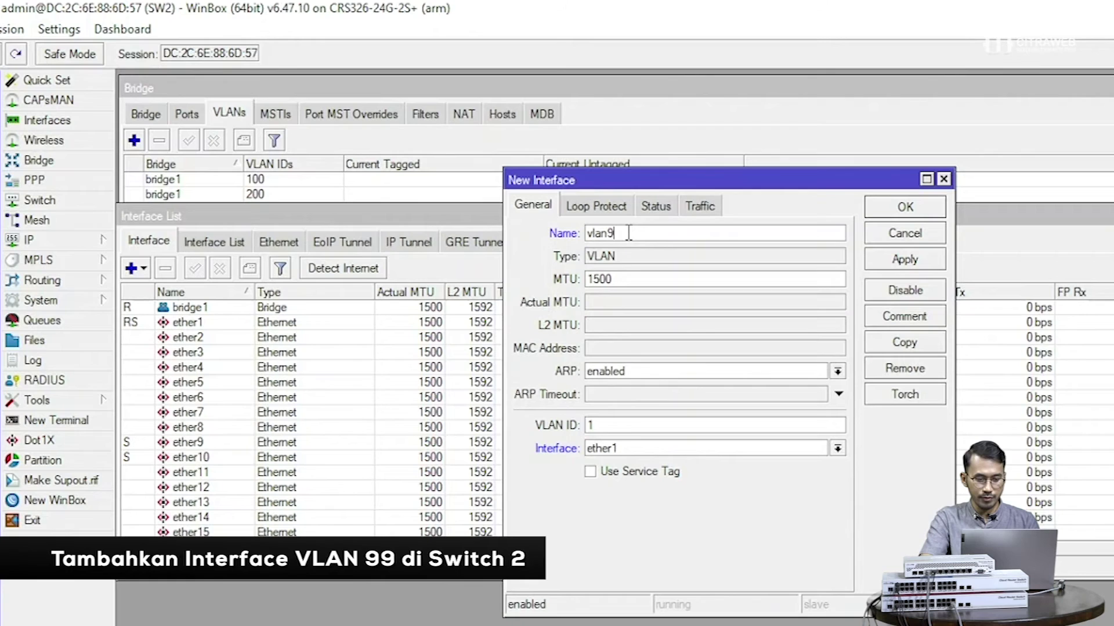
{"action": "type", "text": "9-MGMT"}
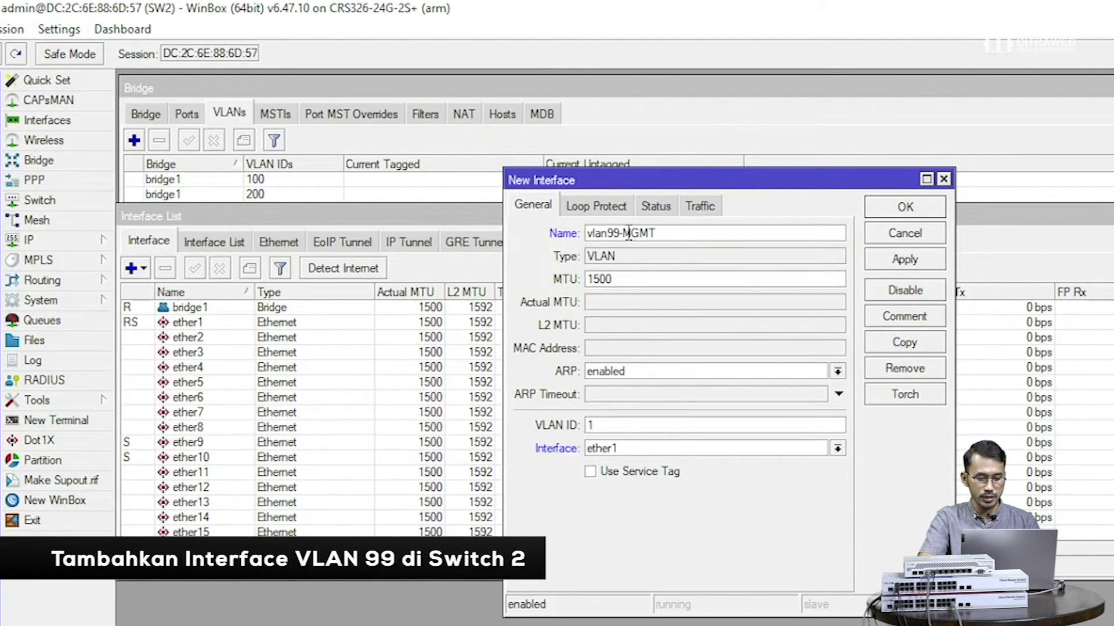
{"action": "double_click", "coordinate": [587, 425]}
{"action": "type", "text": "99"}
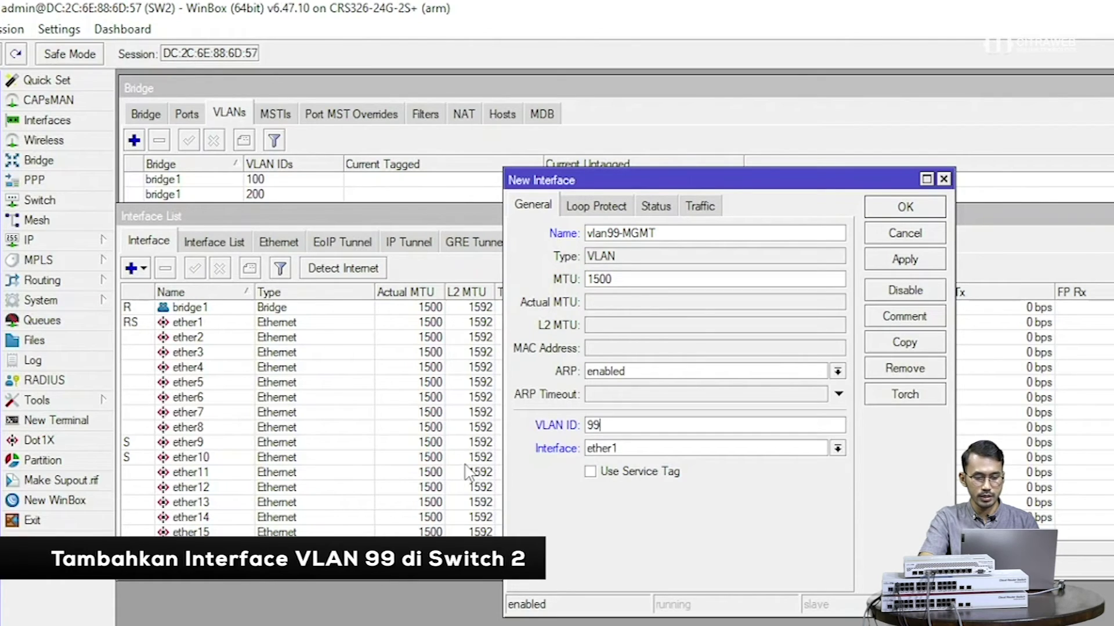
{"action": "left_click", "coordinate": [611, 451]}
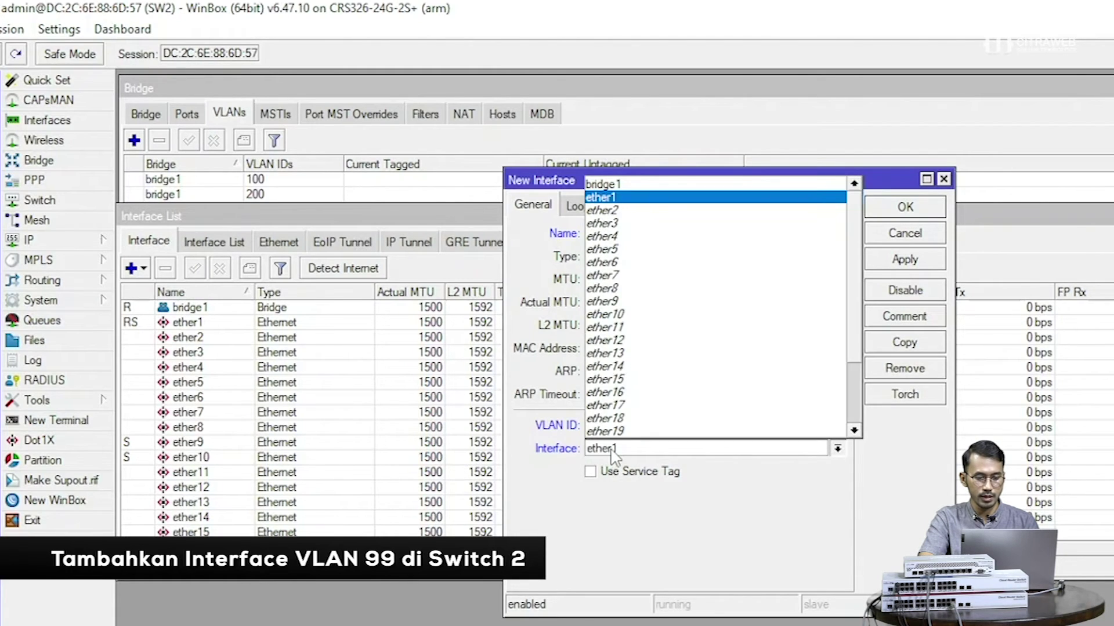
{"action": "left_click", "coordinate": [681, 187]}
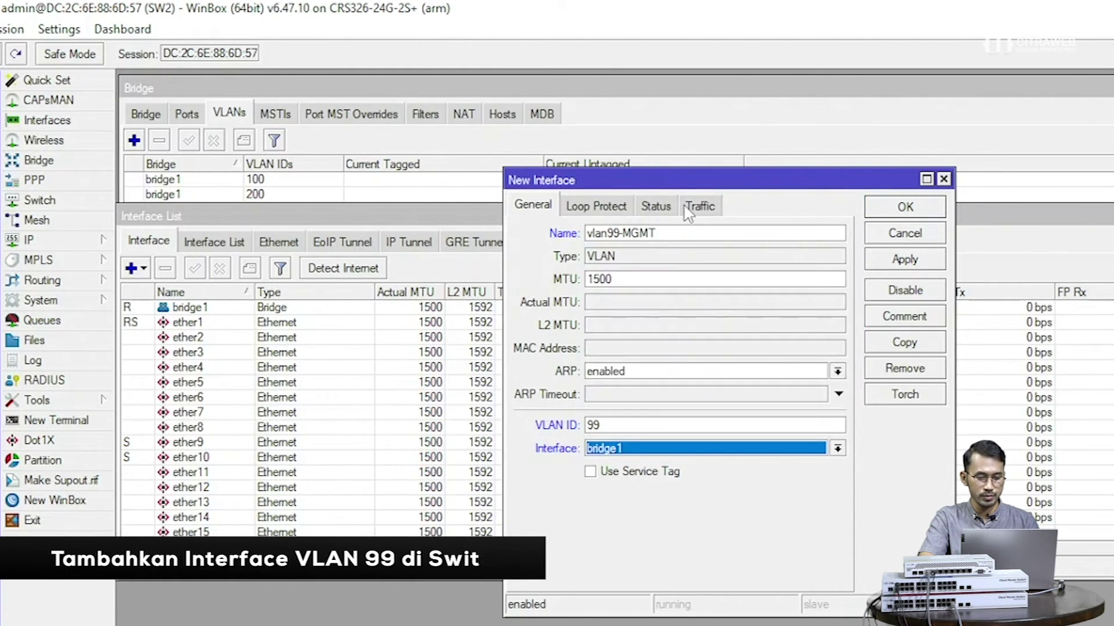
{"action": "left_click", "coordinate": [925, 267]}
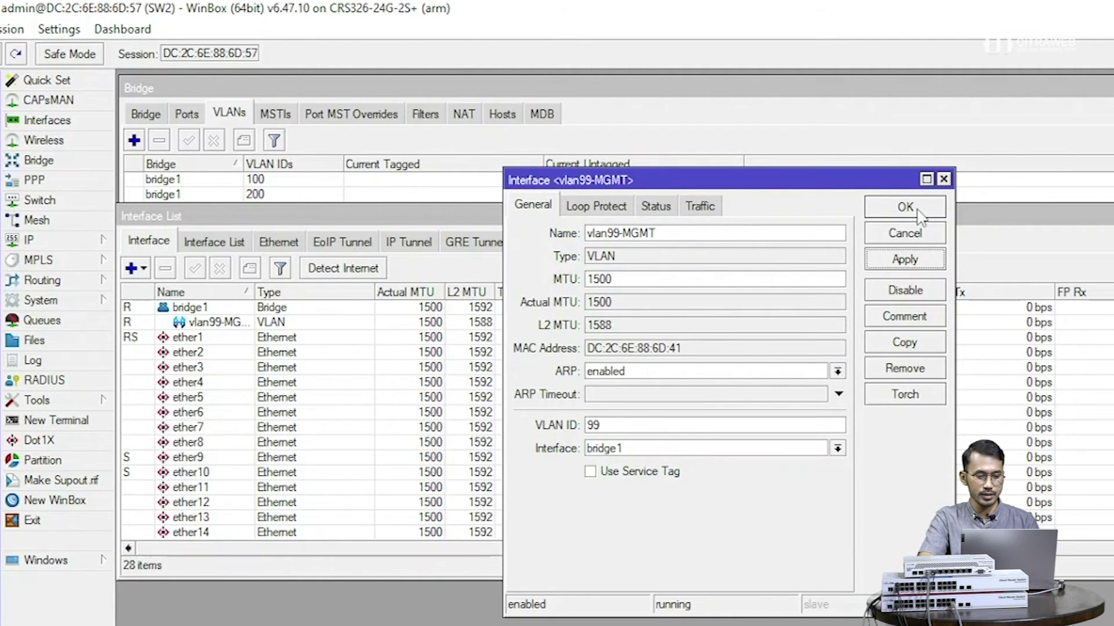
{"action": "left_click", "coordinate": [919, 212]}
Step: Enable VLAN filtering on bridge1, save it, and close the Bridge and Interface List windows
{"action": "left_click", "coordinate": [703, 141]}
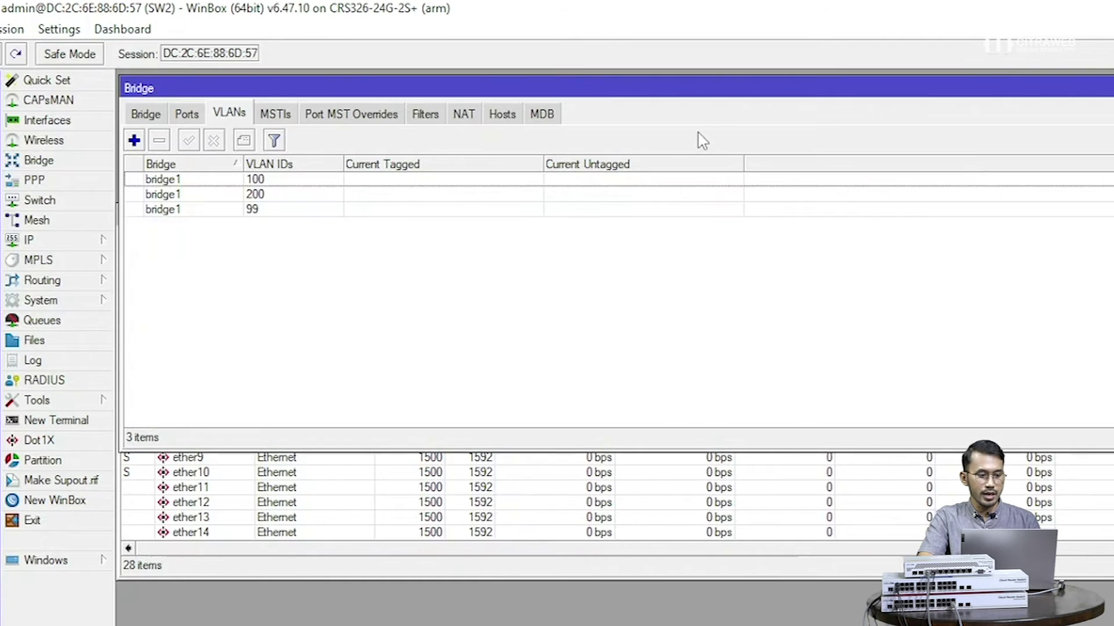
{"action": "left_click", "coordinate": [190, 118]}
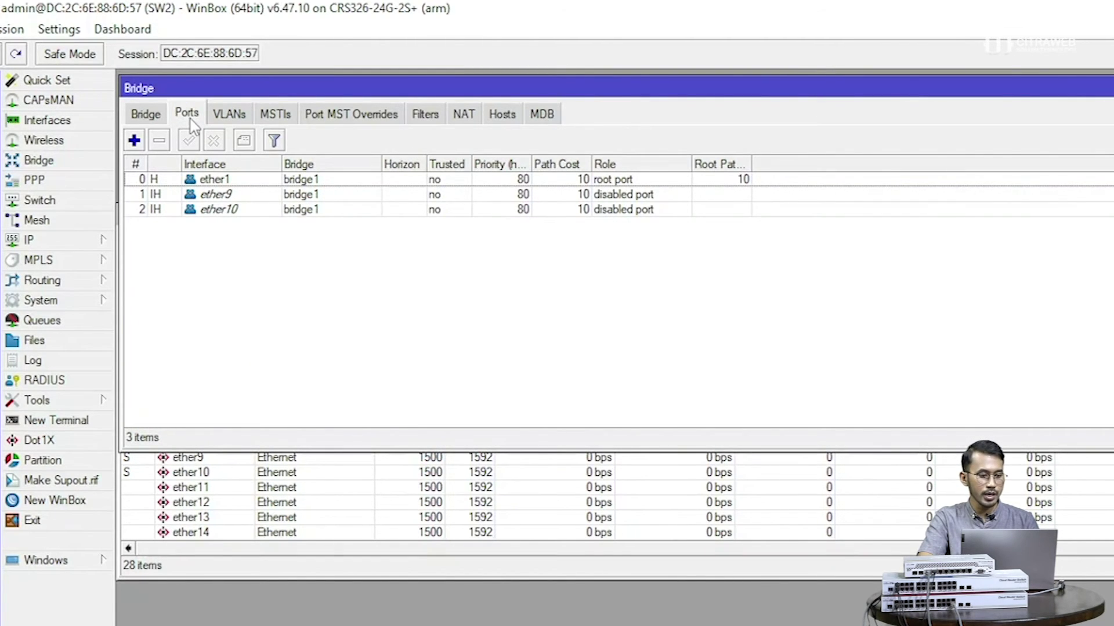
{"action": "left_click", "coordinate": [156, 119]}
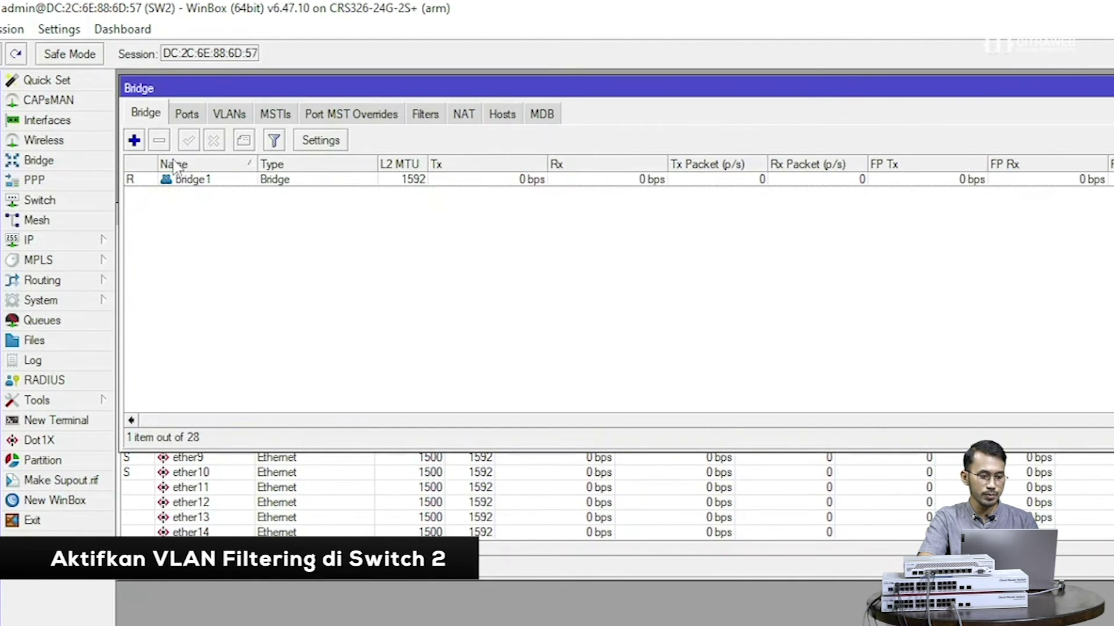
{"action": "left_click", "coordinate": [179, 181]}
{"action": "double_click", "coordinate": [180, 183]}
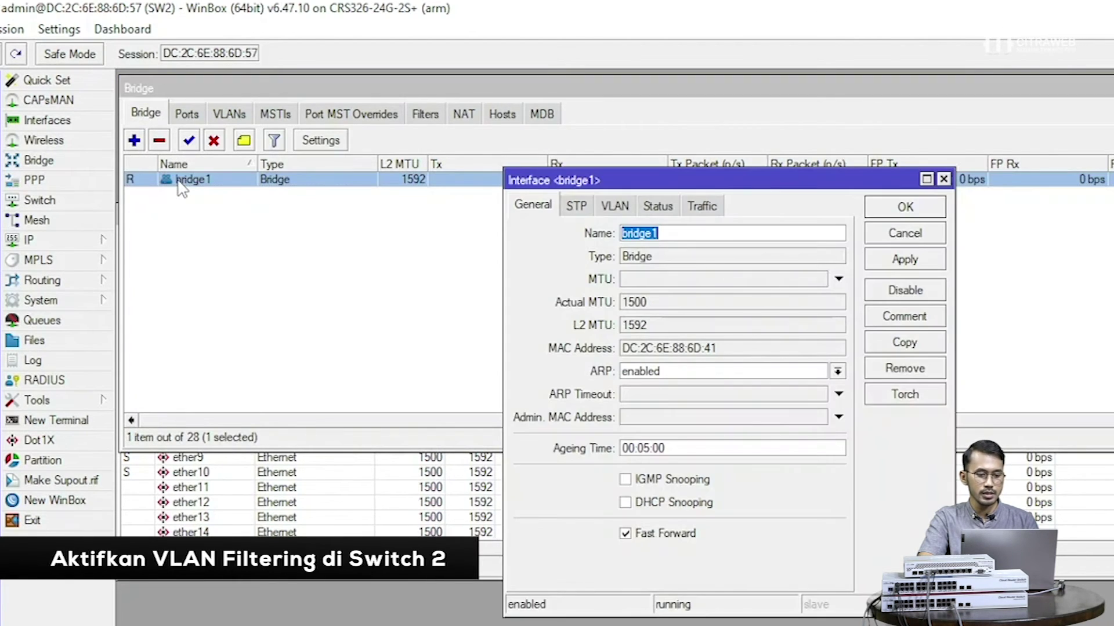
{"action": "left_click", "coordinate": [614, 206]}
{"action": "left_click", "coordinate": [621, 234]}
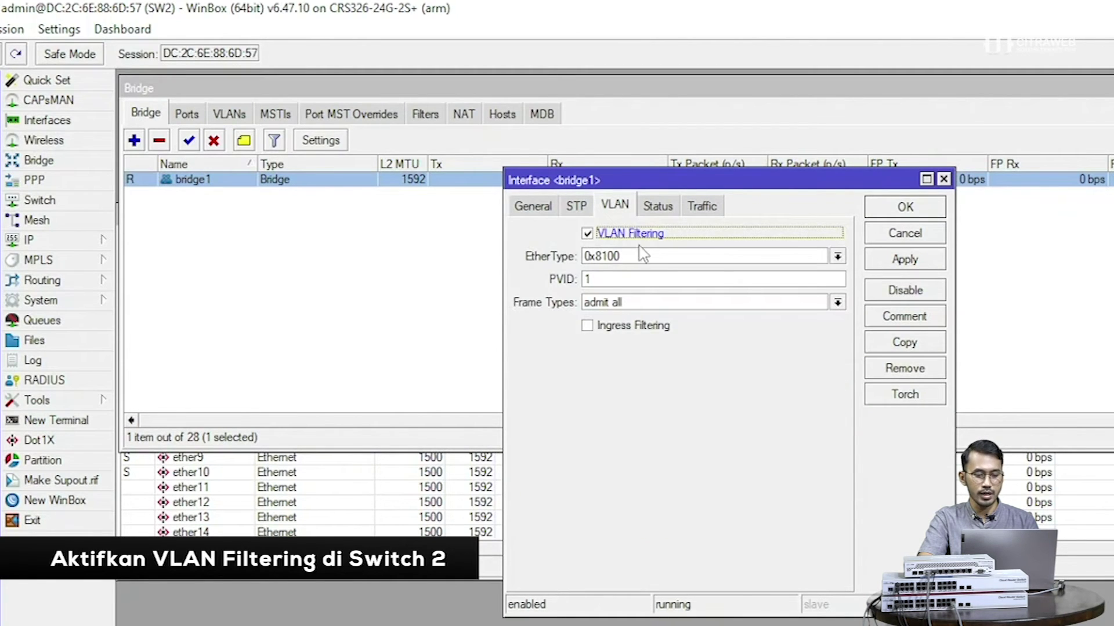
{"action": "left_click", "coordinate": [896, 262]}
{"action": "left_click", "coordinate": [892, 210]}
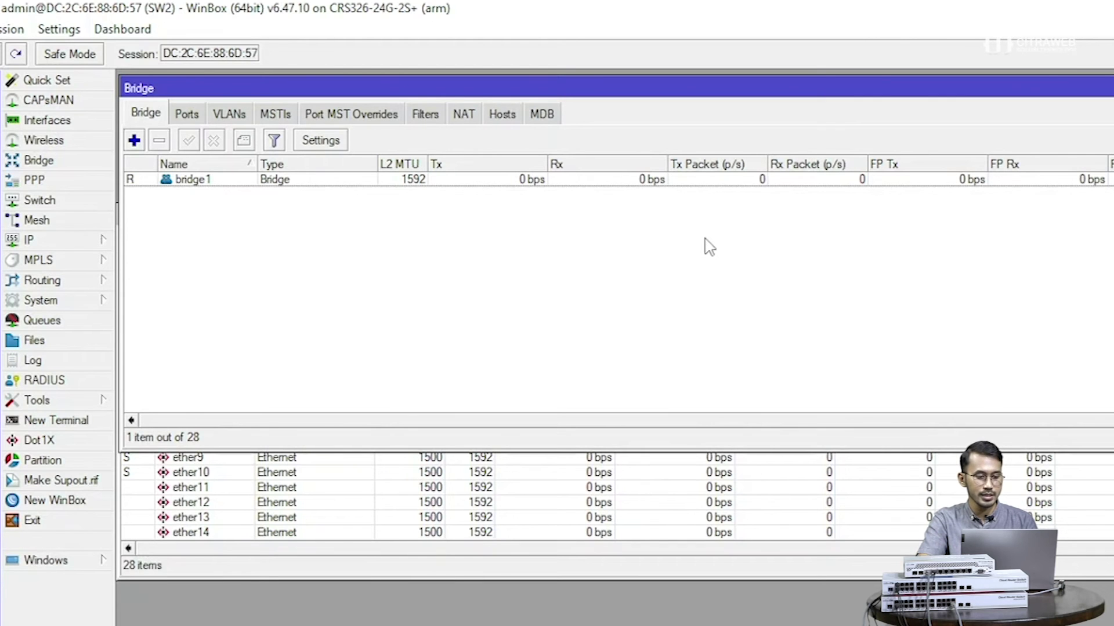
{"action": "key", "text": "ctrl+F4"}
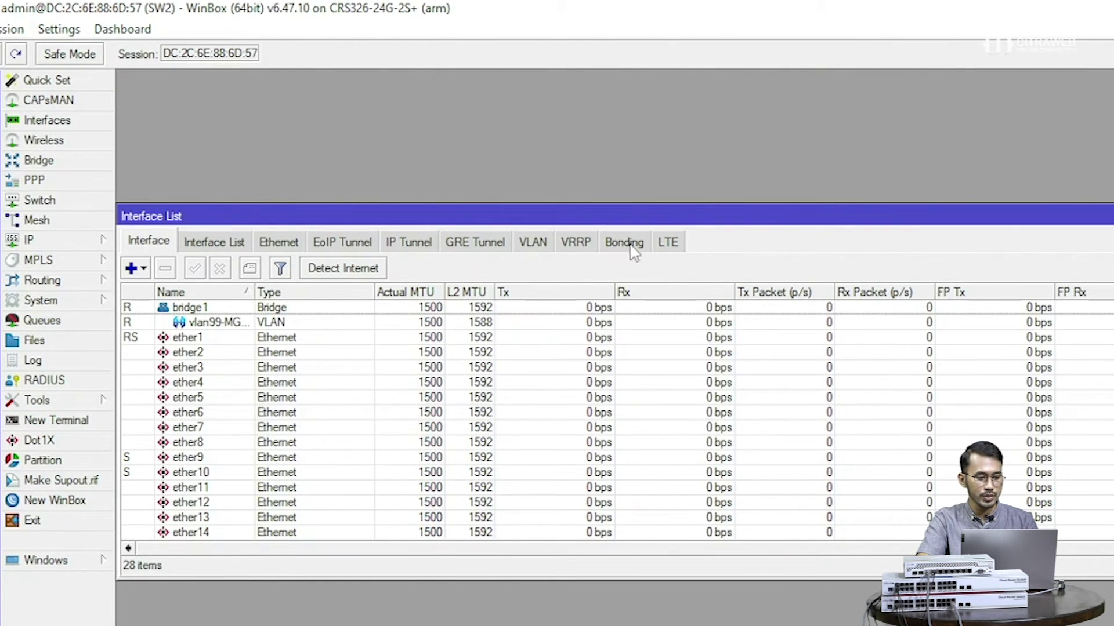
{"action": "key", "text": "ctrl+F4"}
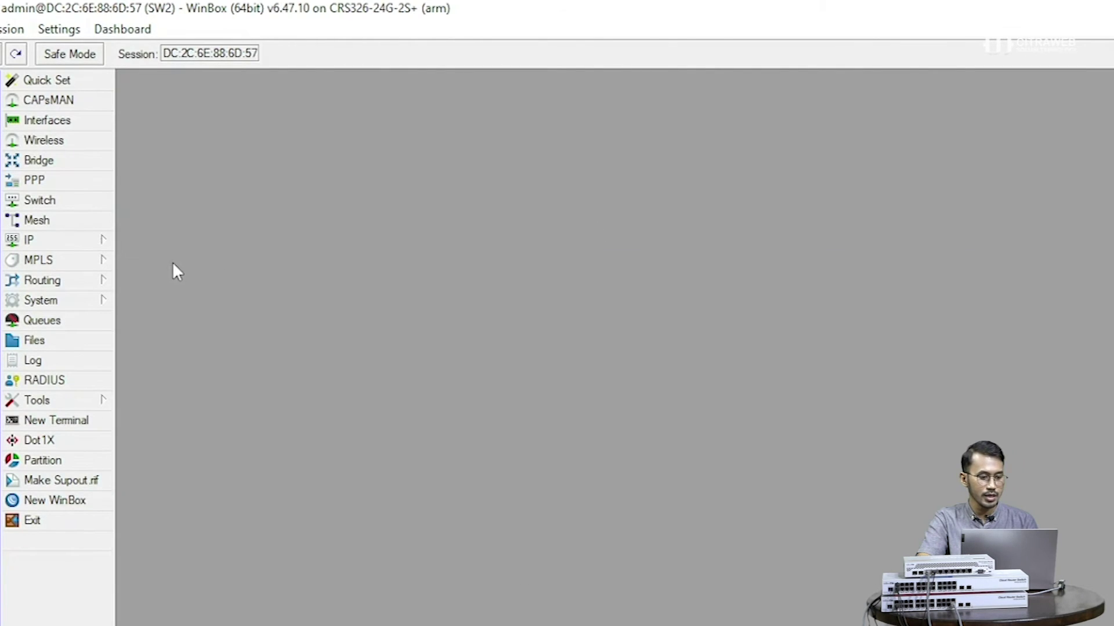
Step: Add a DHCP client on the vlan99-MGMT interface, save it, and widen the IP Address column in the client list
{"action": "left_click", "coordinate": [105, 243]}
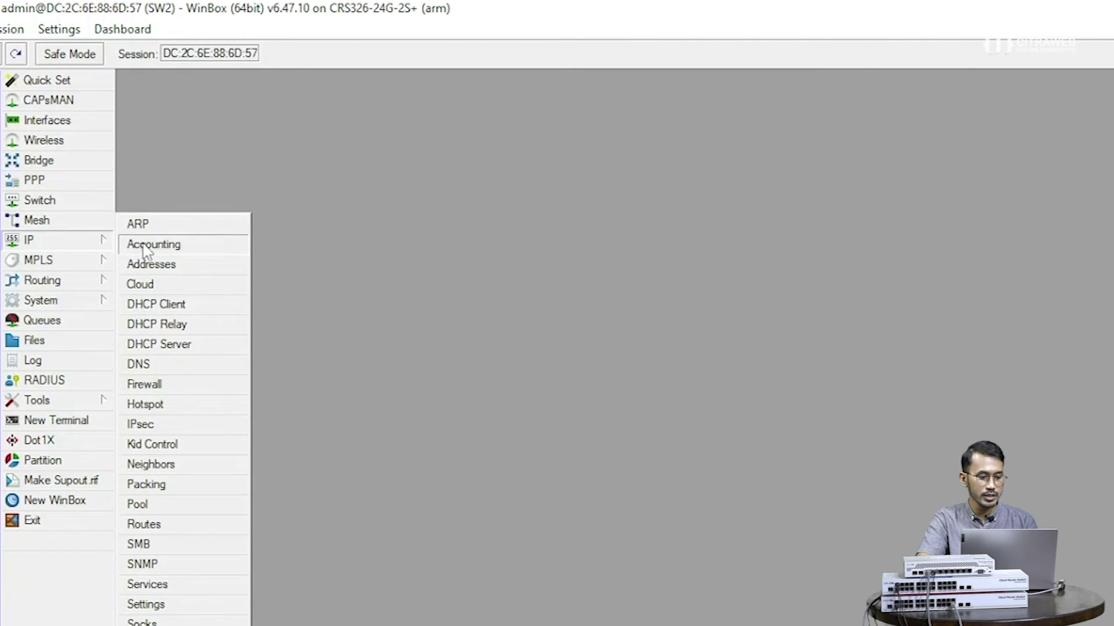
{"action": "left_click", "coordinate": [159, 304]}
{"action": "left_click_drag", "start_coordinate": [496, 215], "coordinate": [146, 82]}
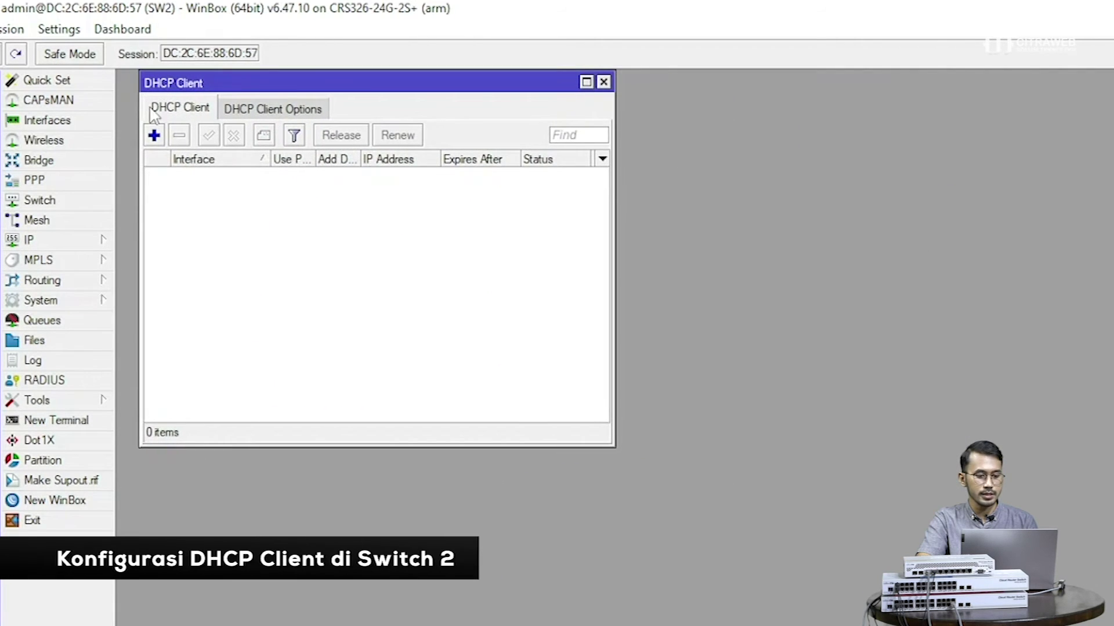
{"action": "left_click", "coordinate": [155, 137]}
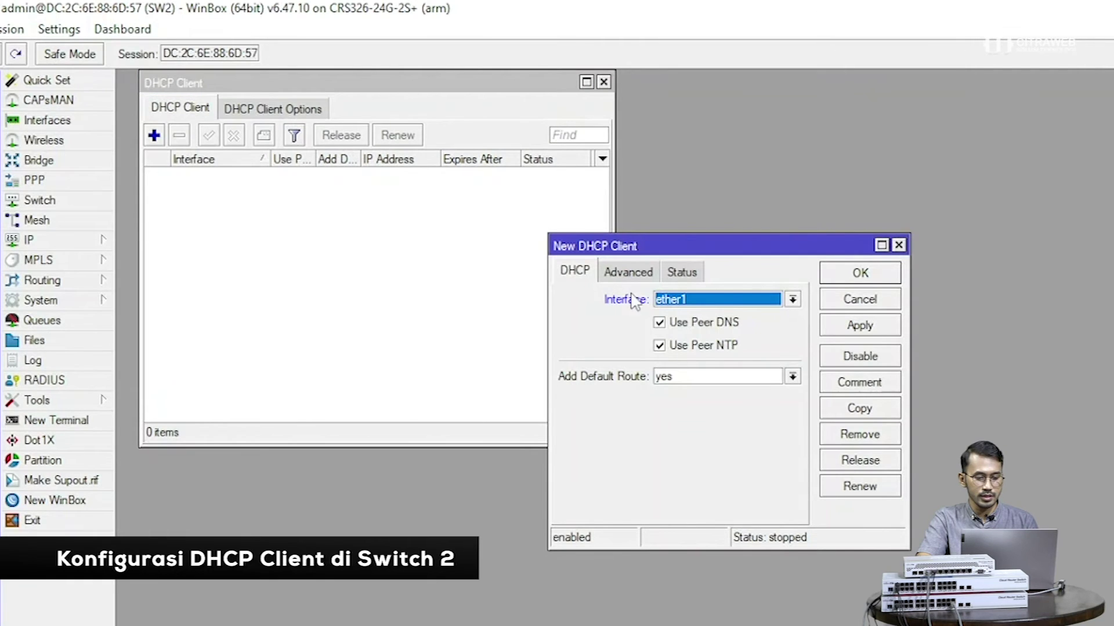
{"action": "left_click", "coordinate": [718, 301]}
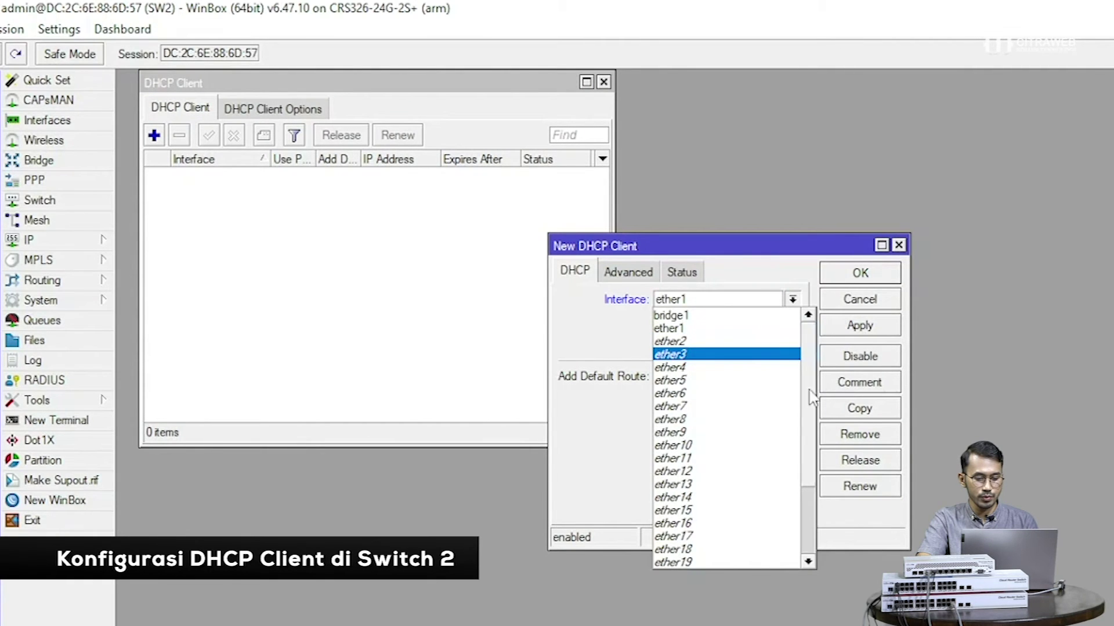
{"action": "left_click_drag", "start_coordinate": [812, 399], "coordinate": [802, 562]}
{"action": "left_click", "coordinate": [750, 560]}
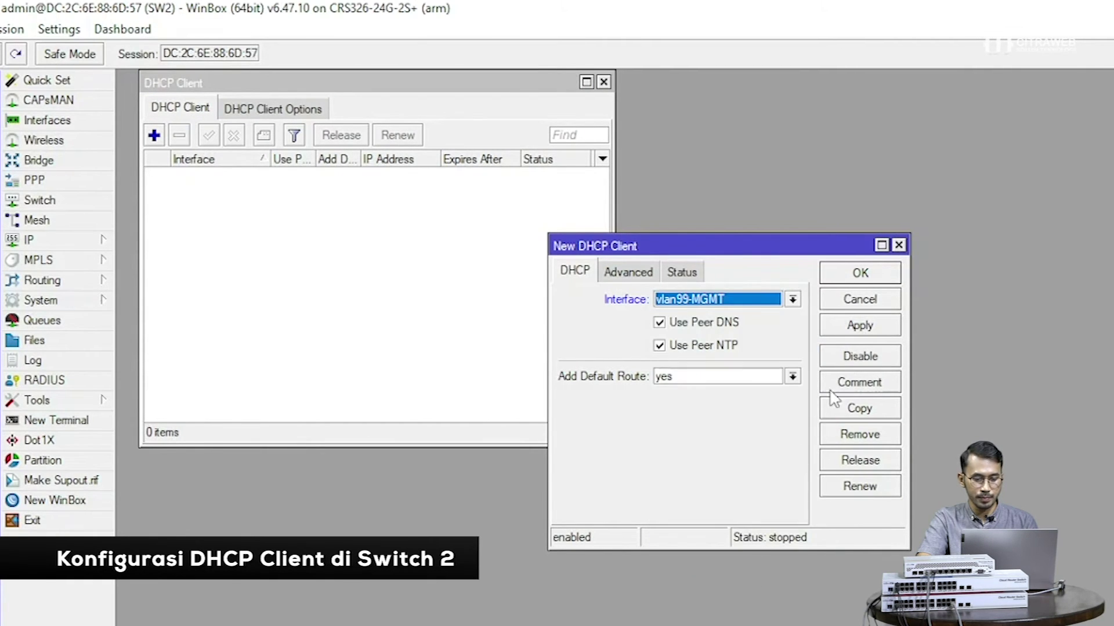
{"action": "left_click", "coordinate": [860, 325]}
{"action": "left_click", "coordinate": [860, 273]}
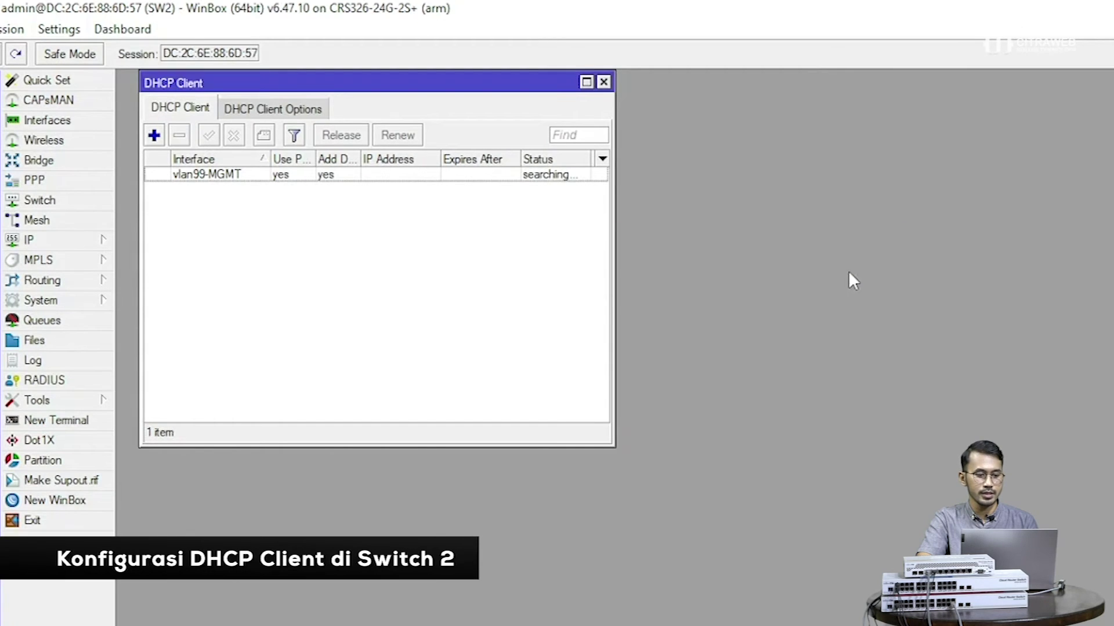
{"action": "left_click_drag", "start_coordinate": [436, 158], "coordinate": [455, 159]}
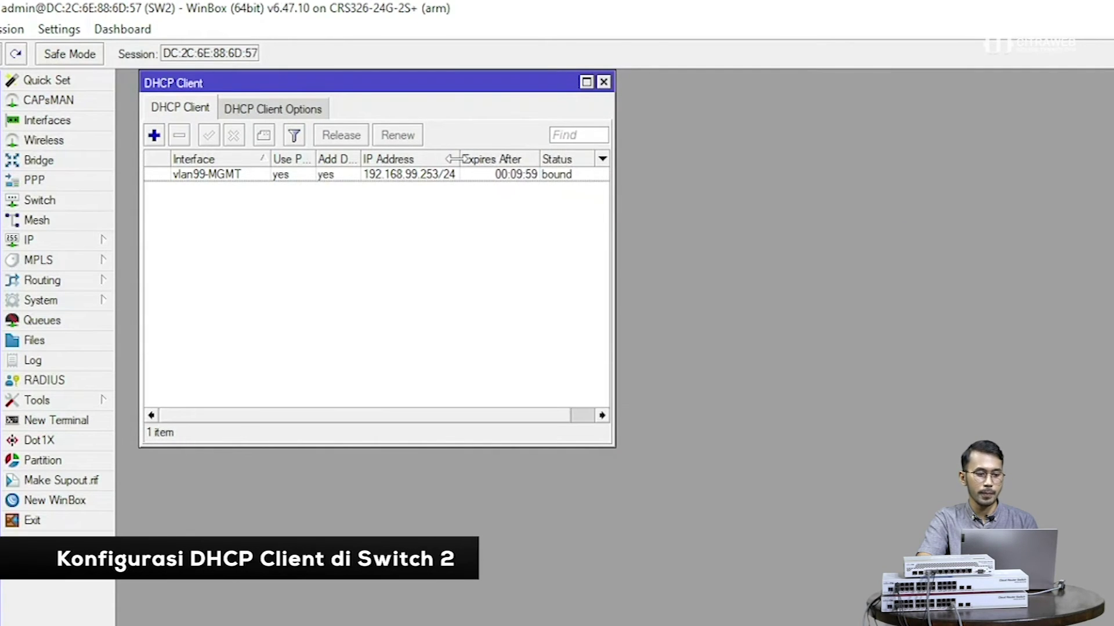